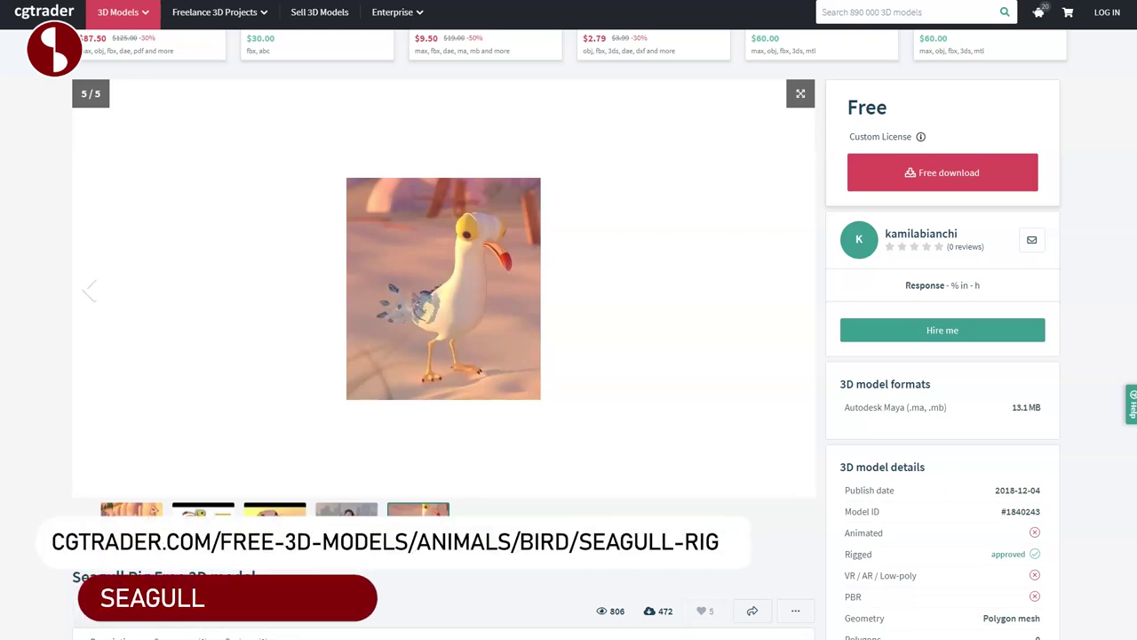
Look through the Seagull rig page on CGTrader and the rig posts on the Animation Buffet site
scroll(444, 356, "down", 10)
scroll(444, 356, "up", 5)
scroll(569, 355, "up", 5)
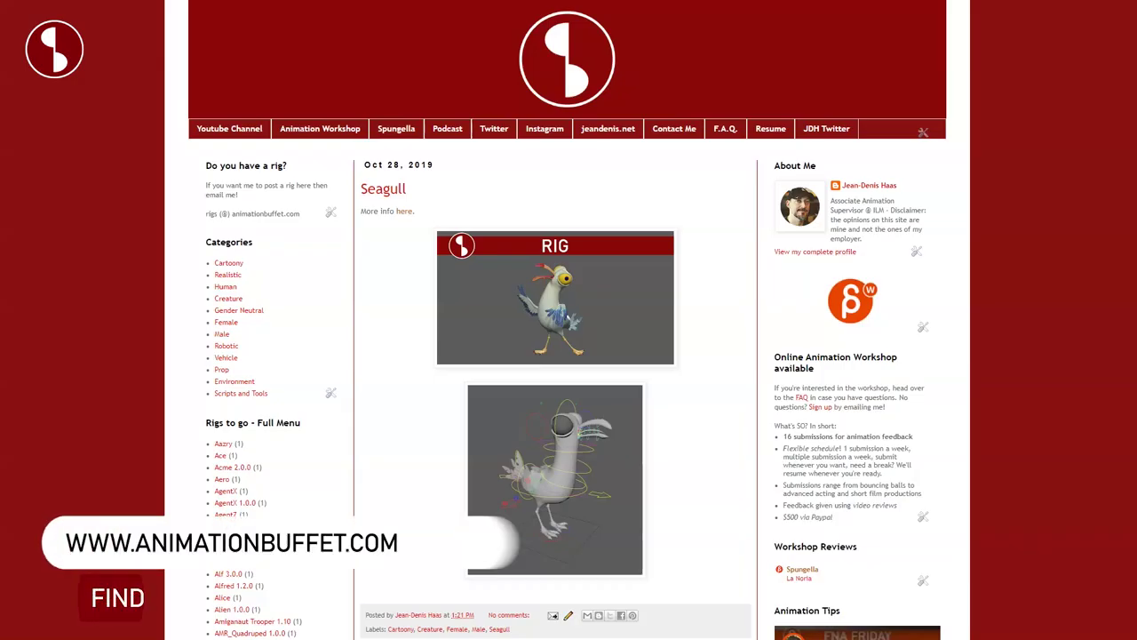
scroll(569, 320, "down", 14)
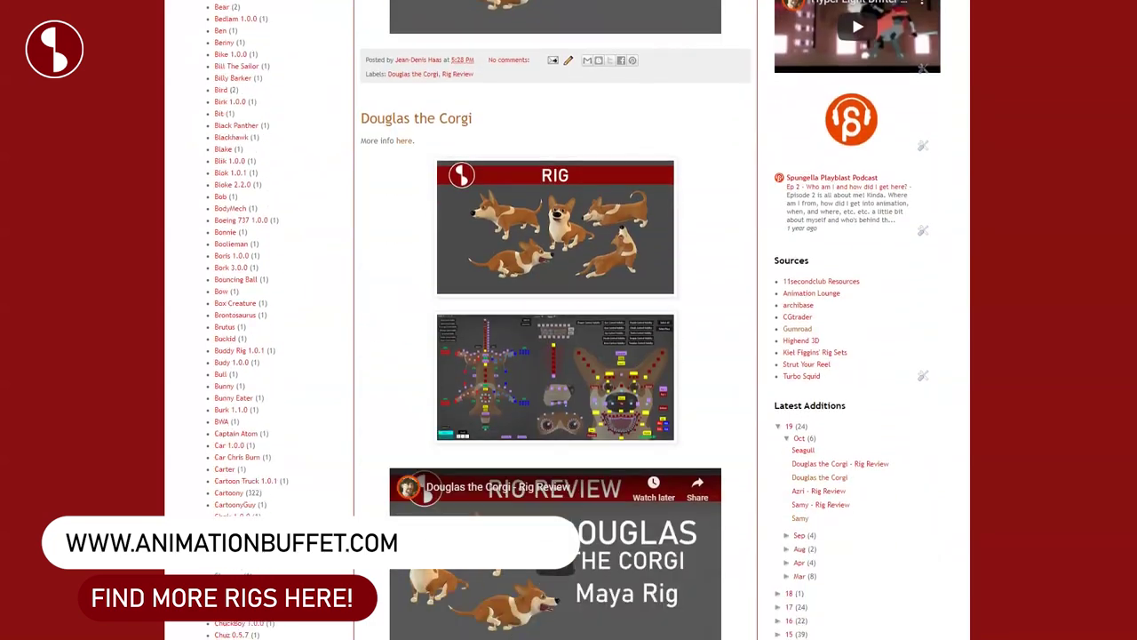
scroll(555, 320, "down", 11)
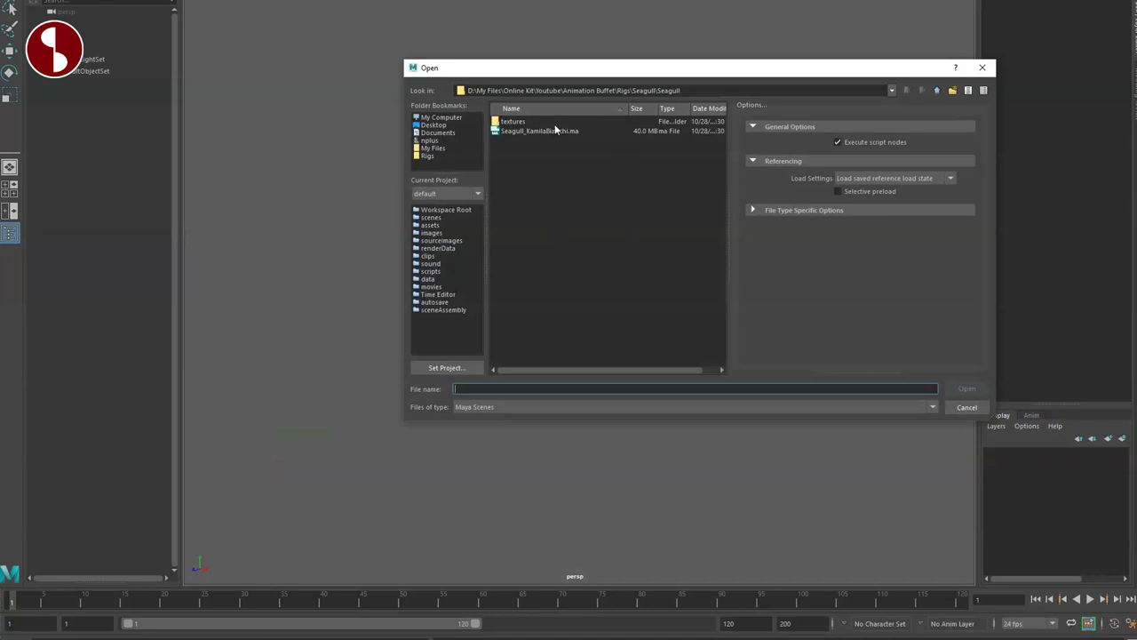
Open the Seagull rig's .ma scene, skipping the missing Watermelon.ma and Cone.ma references and accepting the student version notice
double_click(554, 130)
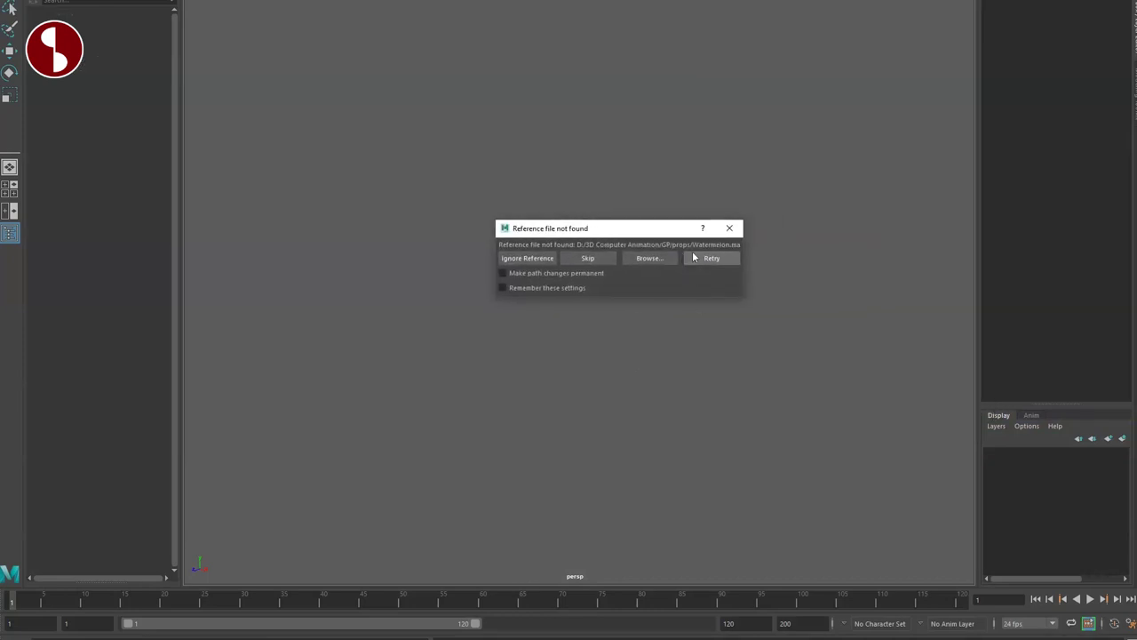
left_click(588, 258)
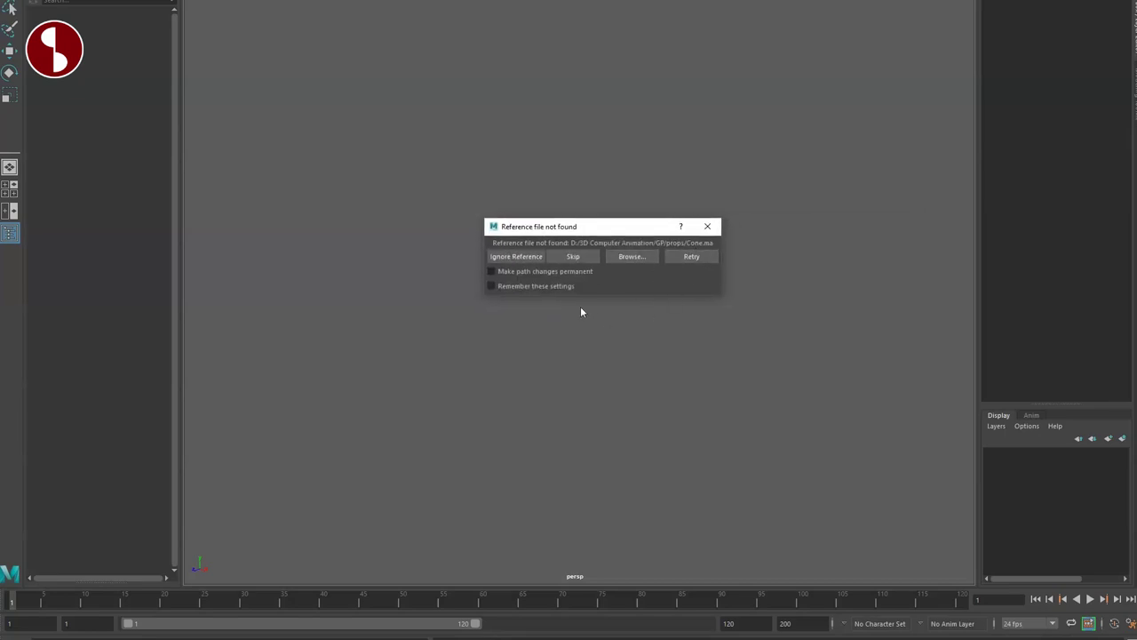
left_click(569, 260)
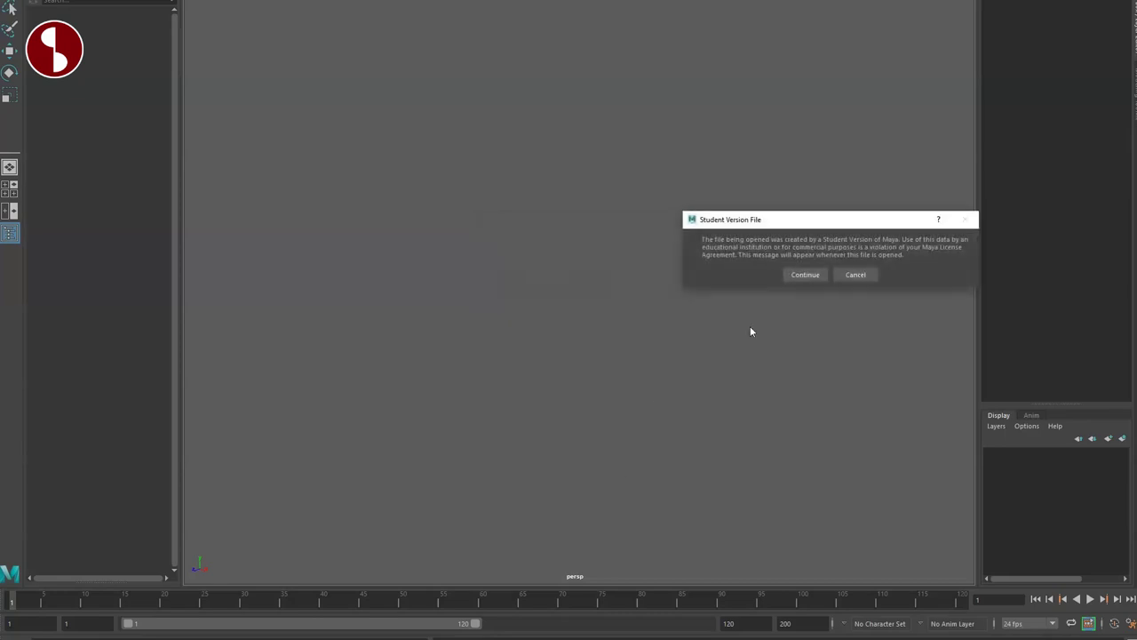
left_click(798, 278)
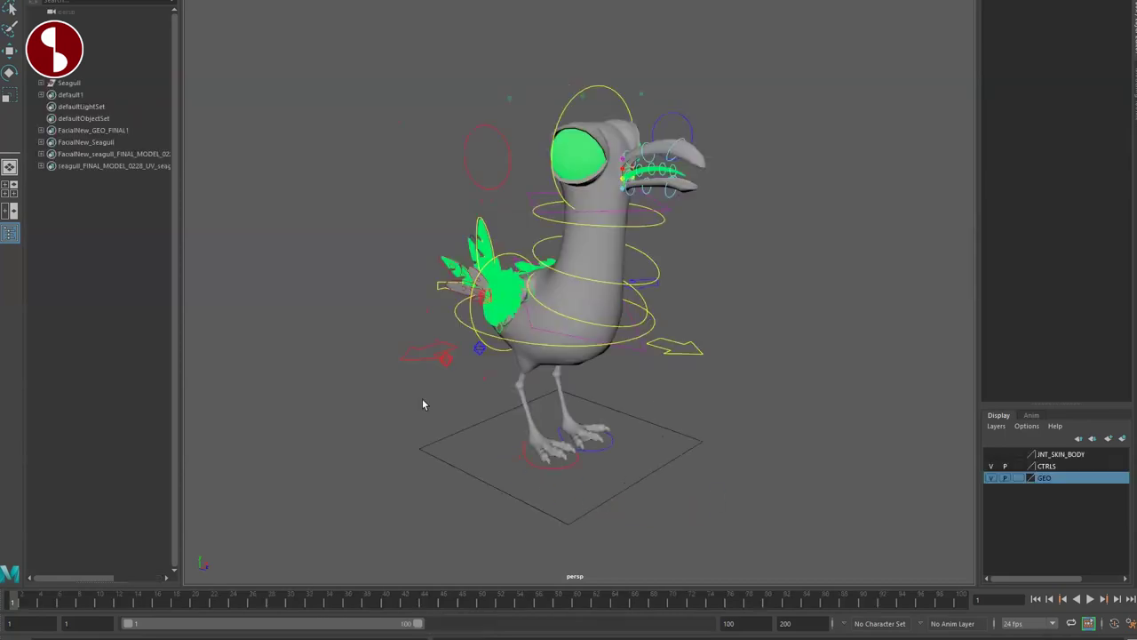
Relink the color file texture of the lambert2 material to seagull_uv.png in the Hypershade
mouse_move(365, 418)
left_mouse_down("alt")
mouse_move(518, 437)
mouse_move(797, 402)
mouse_move(340, 396)
mouse_move(382, 415)
left_mouse_up("alt")
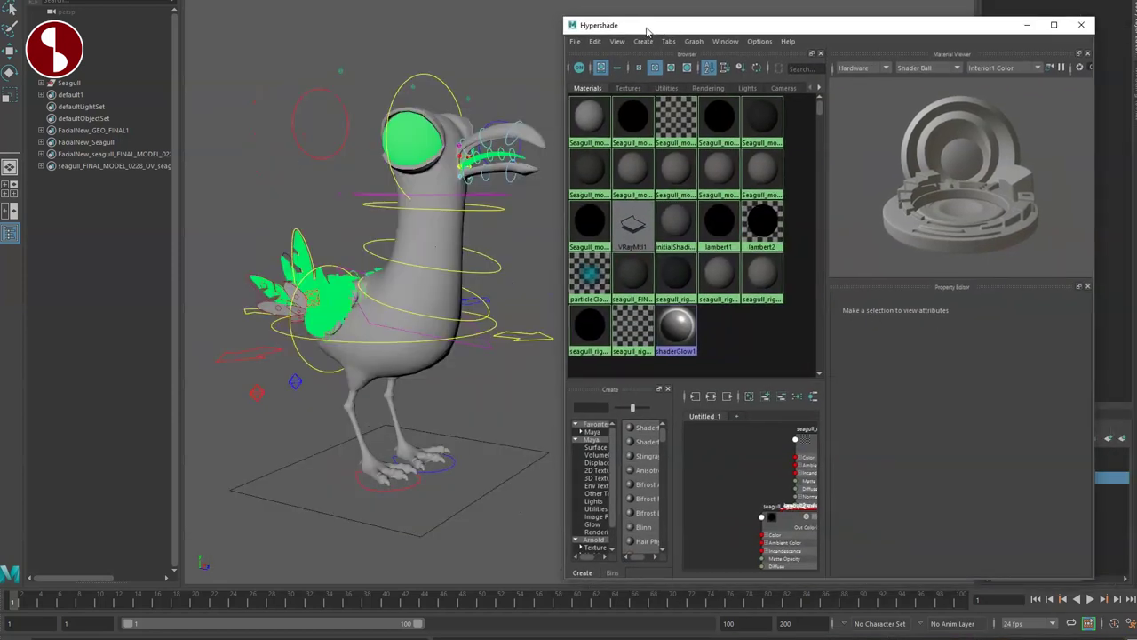
left_click_drag(647, 27, 665, 8)
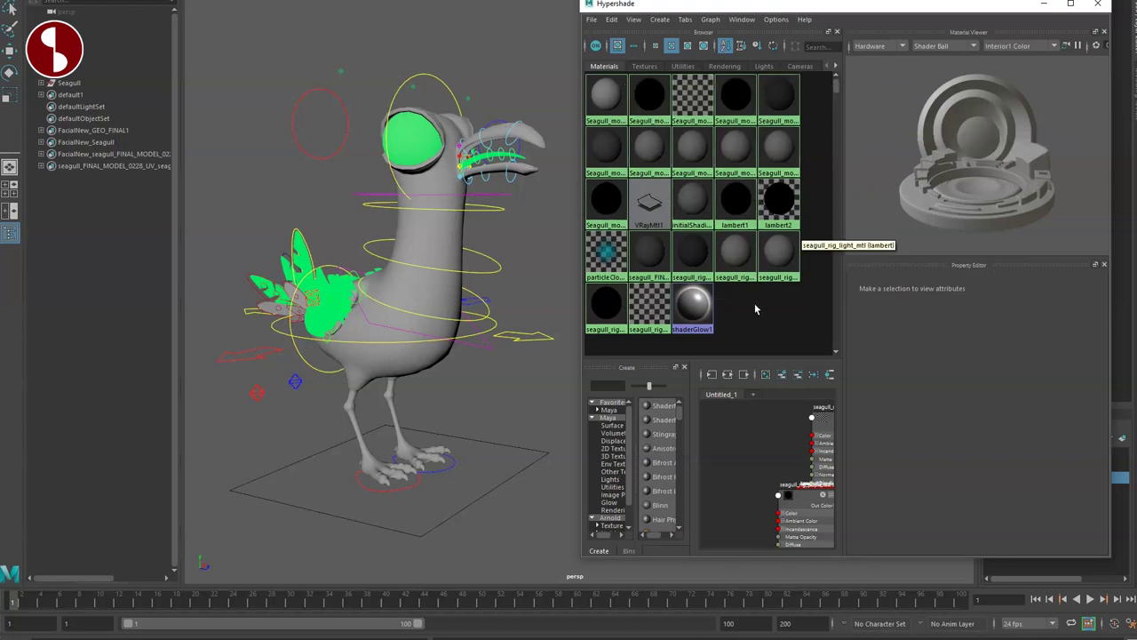
left_click(779, 206)
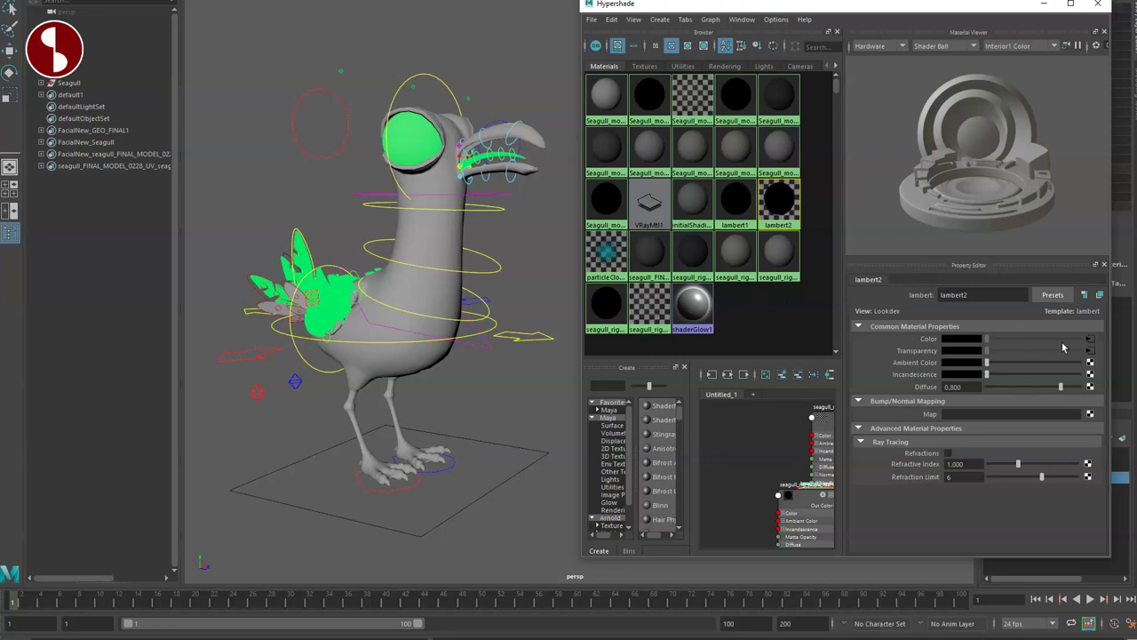
left_click(1091, 340)
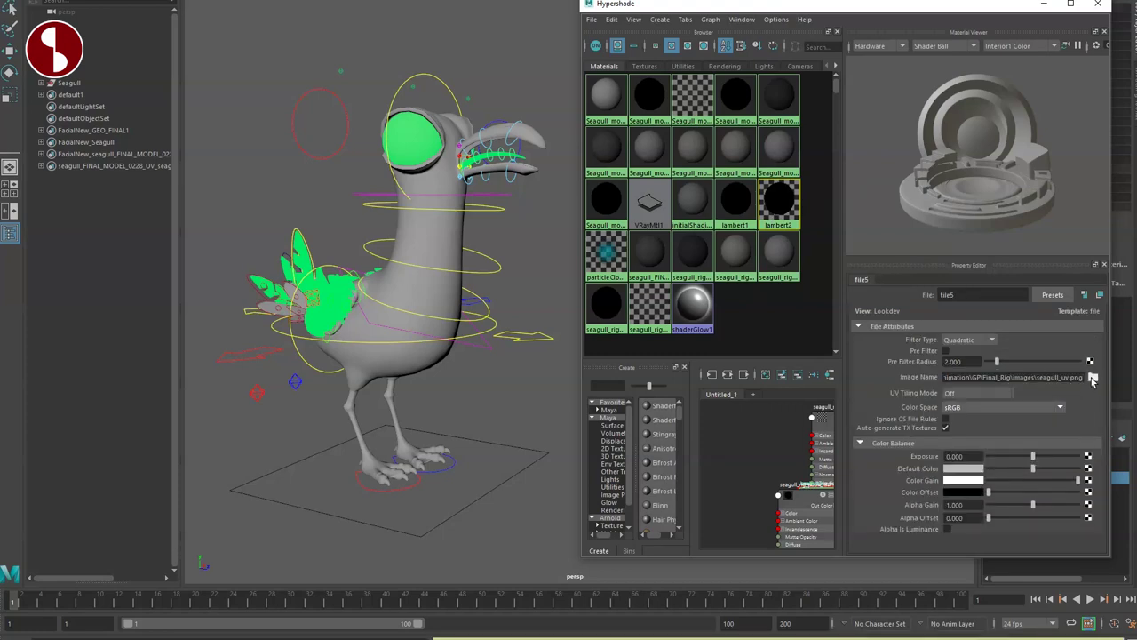
left_click(1093, 377)
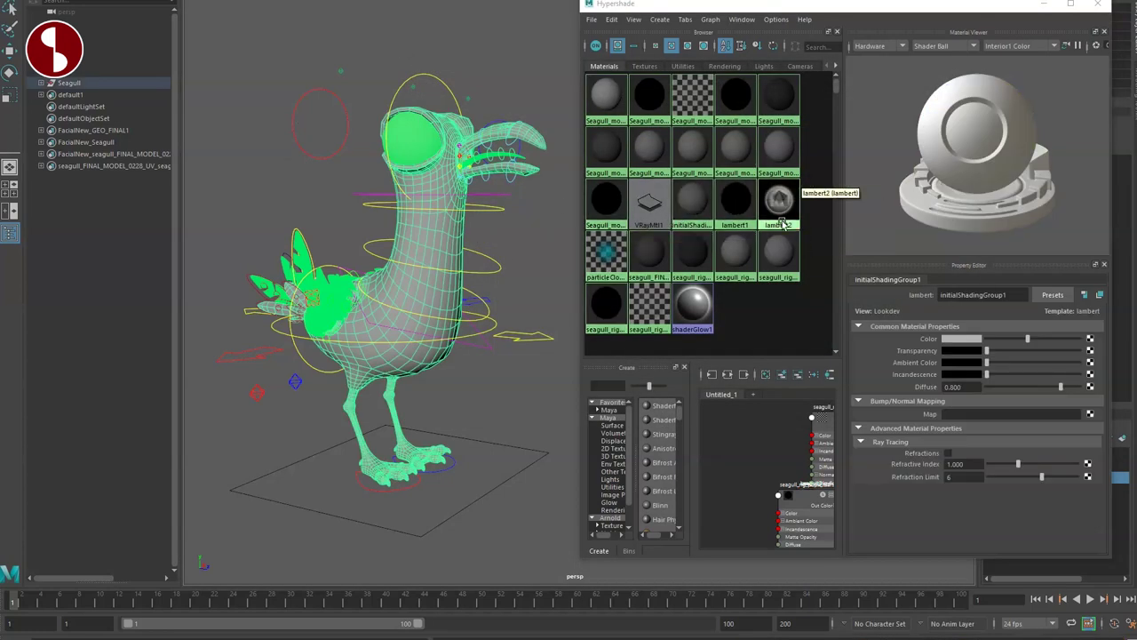
Assign the lambert2 material to the seagull's body mesh and clear the selection
right_click(781, 214)
left_click(757, 264)
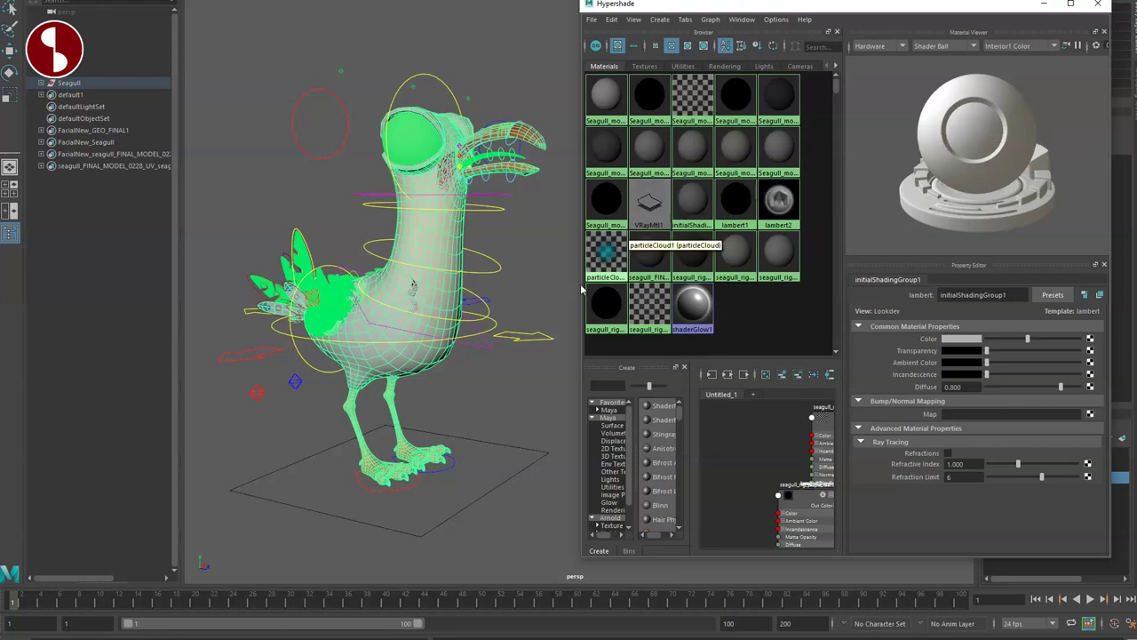
left_click(495, 411)
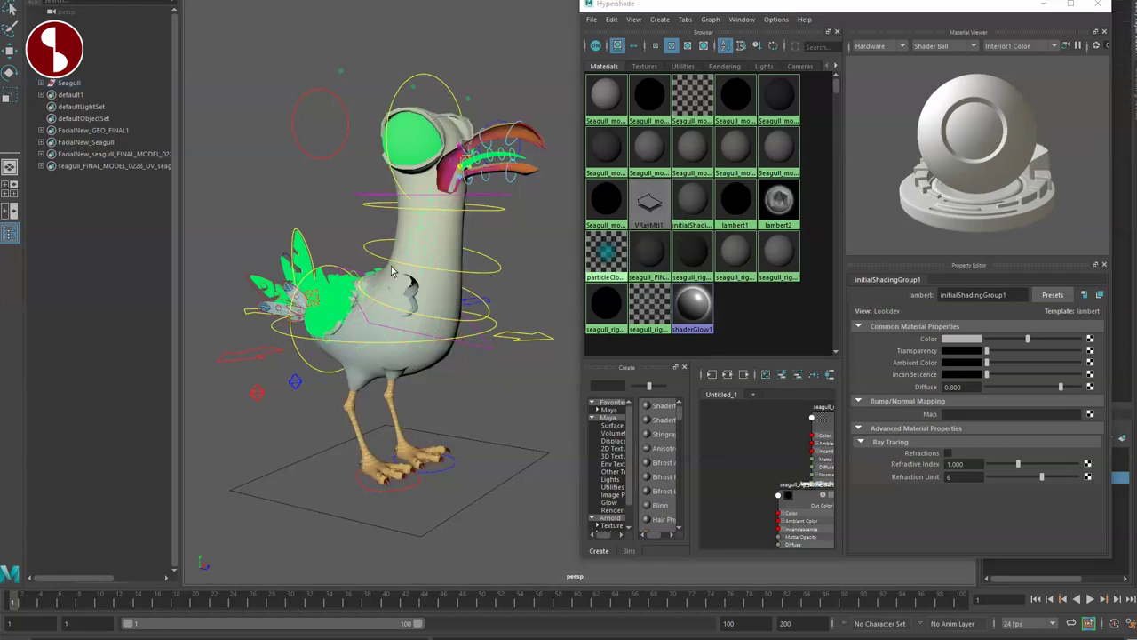
Examine the texture placement on the seagull's beak, neck, body and legs from several angles
left_click_drag(395, 258, 421, 281, "alt")
right_click_drag(421, 281, 343, 236, "alt")
left_click_drag(343, 236, 431, 270, "alt")
left_click_drag(343, 235, 442, 238, "alt")
middle_click_drag(437, 240, 422, 272, "alt")
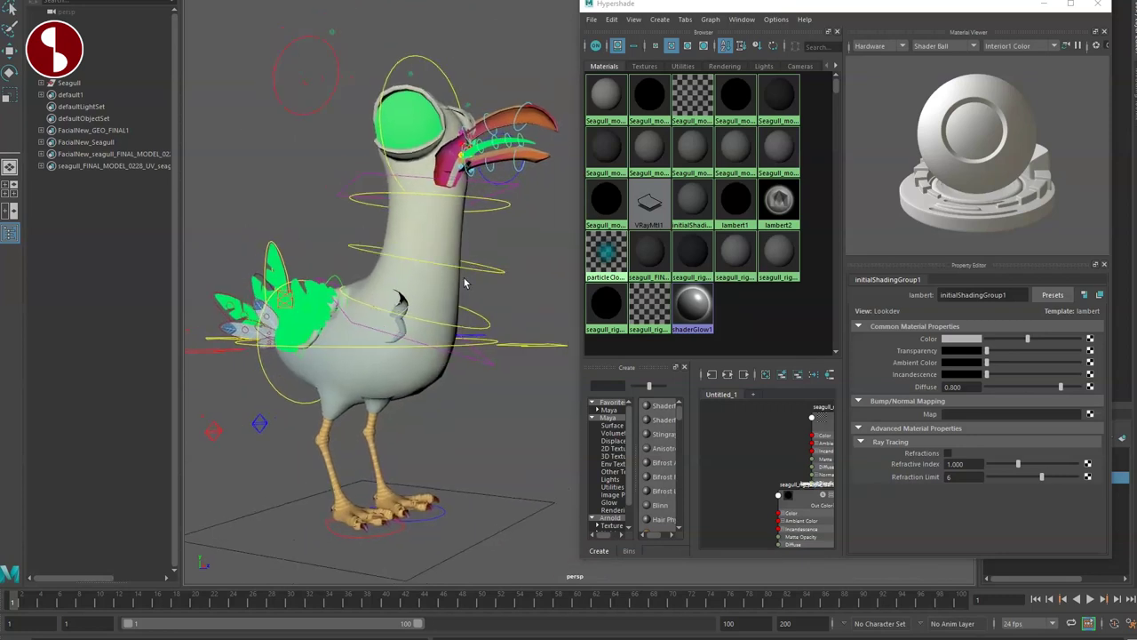
left_click_drag(461, 284, 463, 298, "alt")
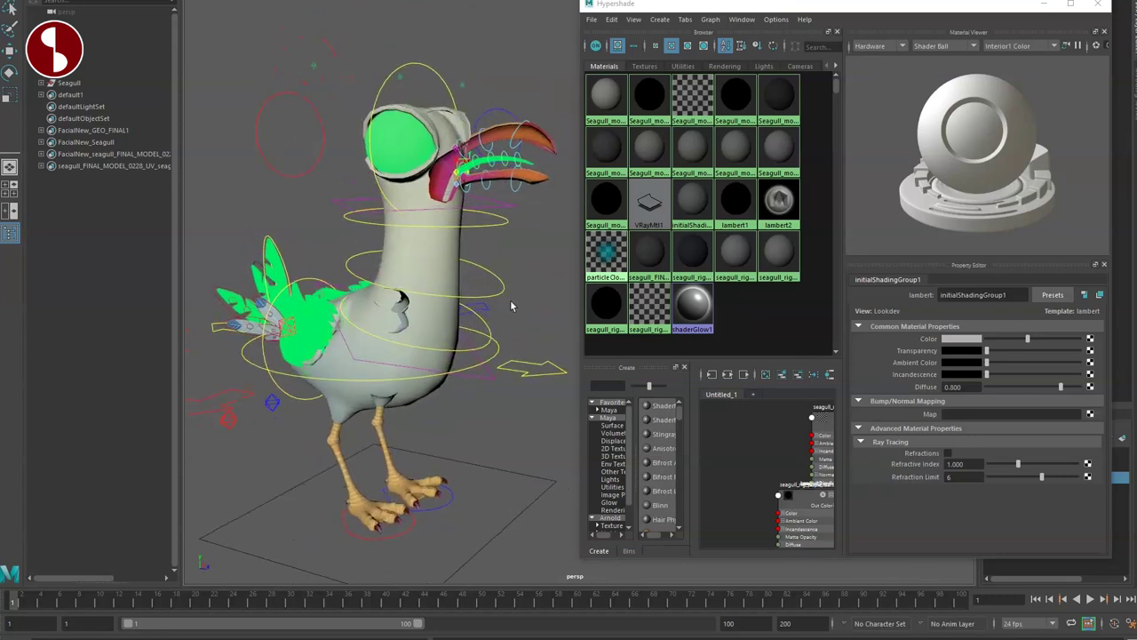
left_click_drag(411, 347, 497, 291, "alt")
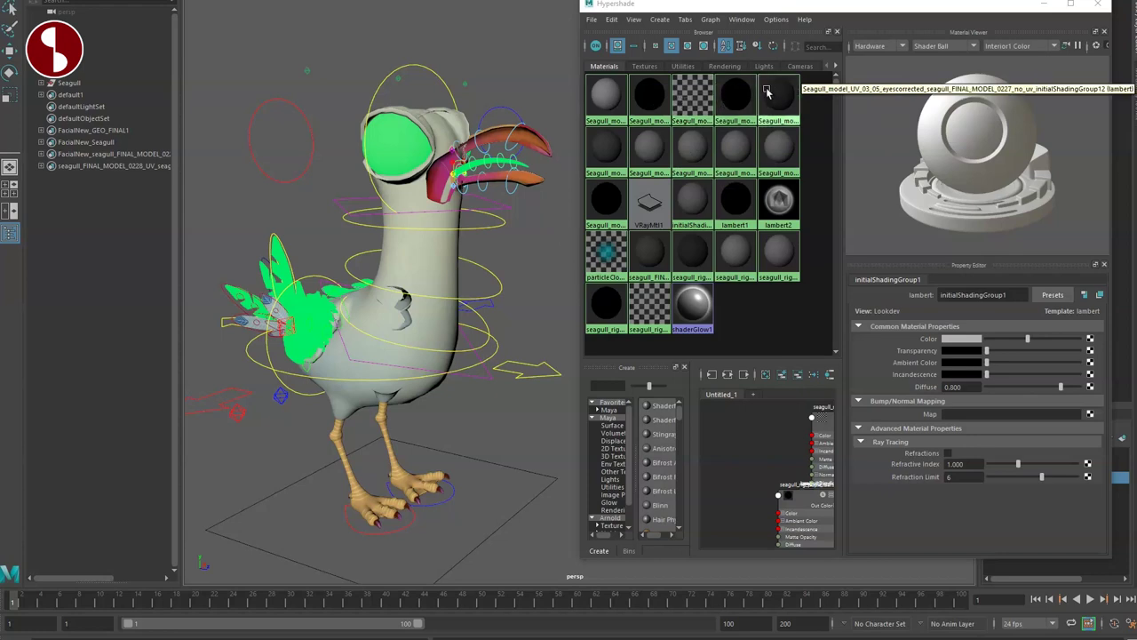
Add a File texture to the color of the initialShadingGroup12 lambert material and load seagull_uv.png into it
left_click(768, 90)
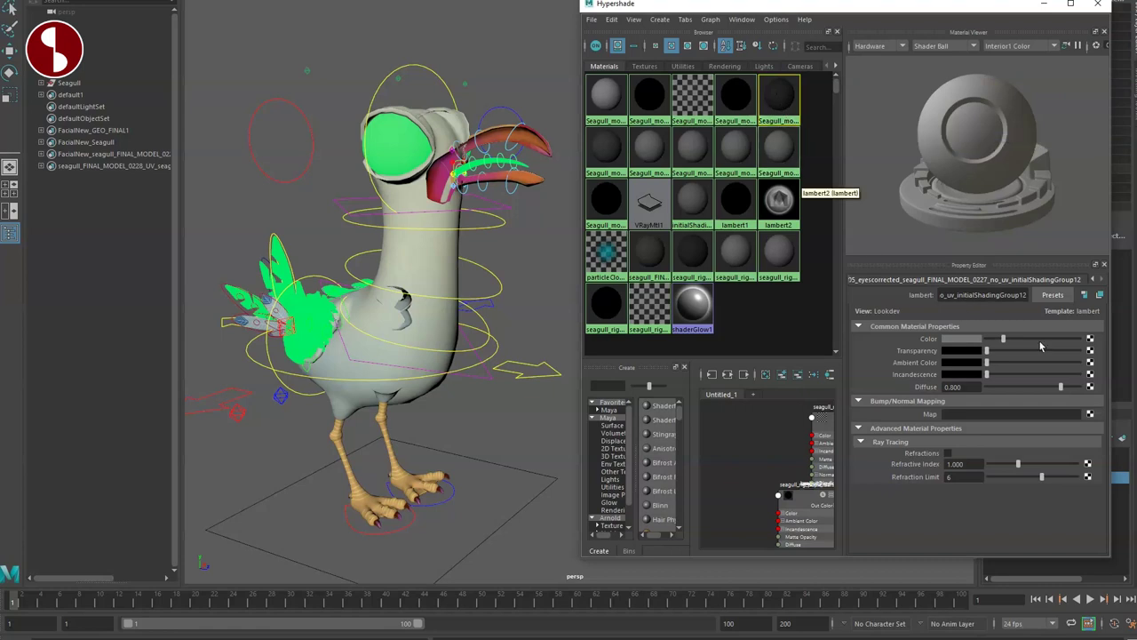
left_click(1090, 339)
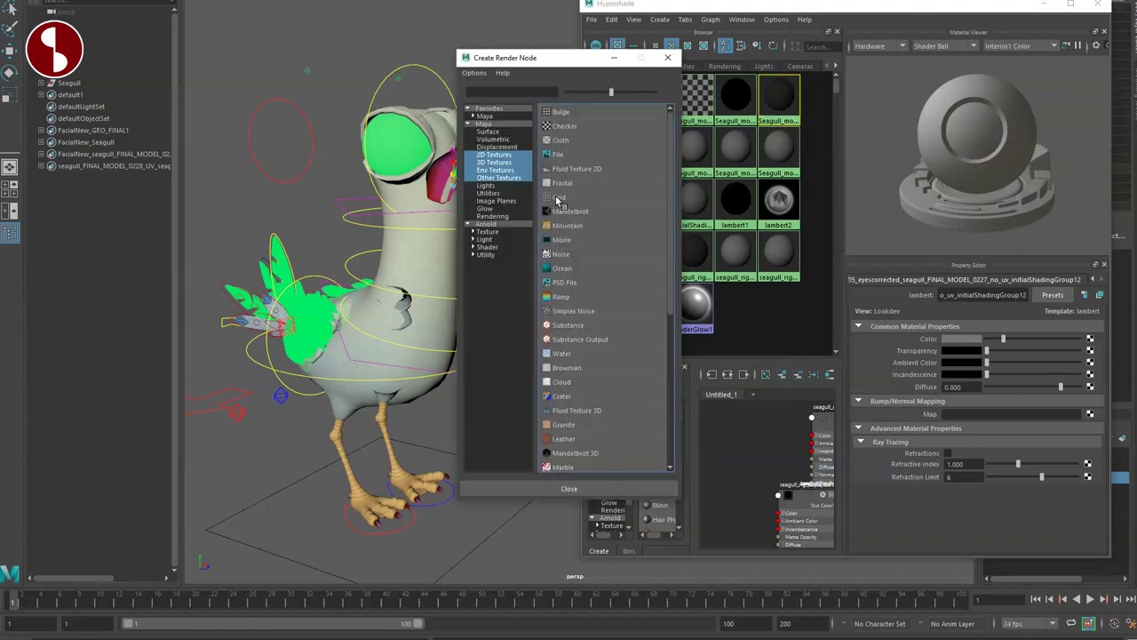
left_click(560, 155)
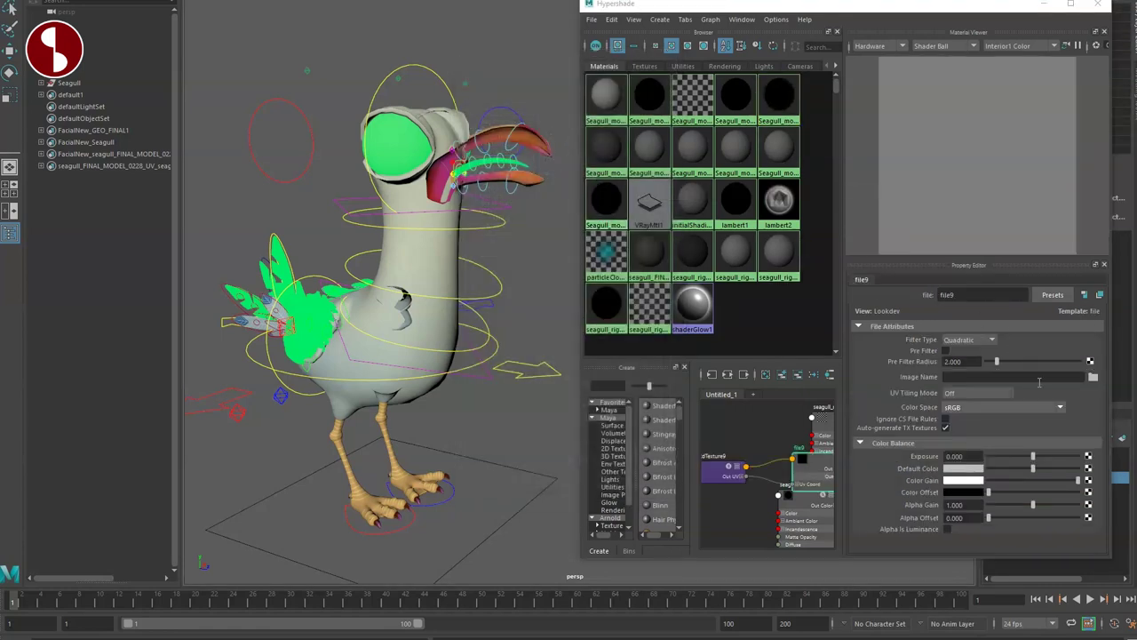
left_click(1093, 377)
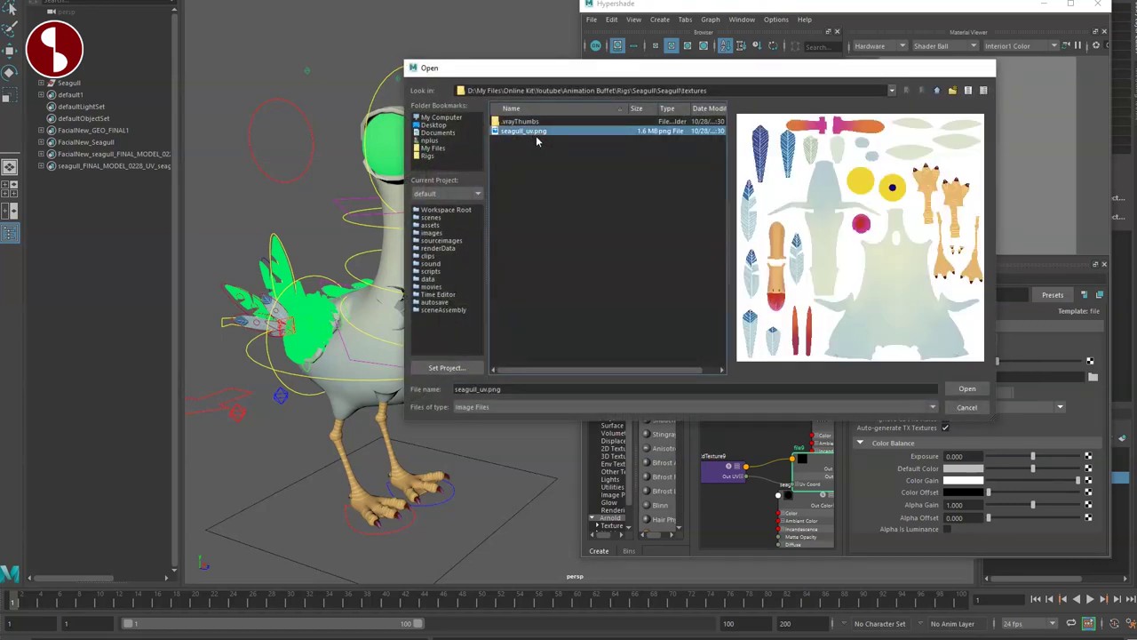
double_click(532, 131)
Assign the initialShadingGroup12 material to the seagull's body mesh
left_click(488, 256)
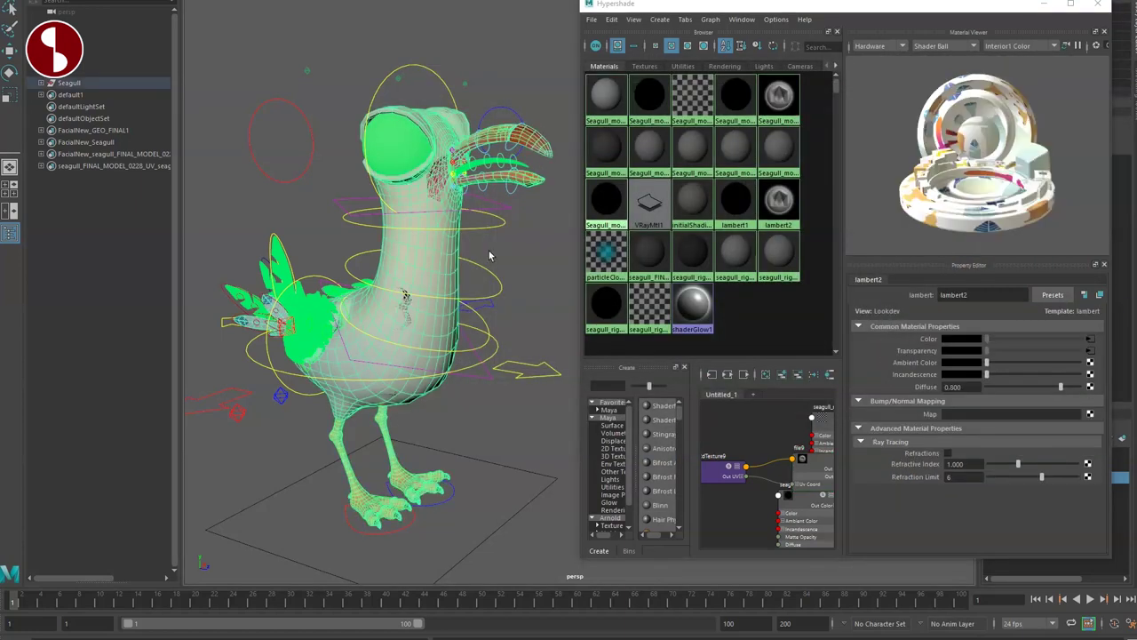
right_click(779, 93)
left_click(776, 58)
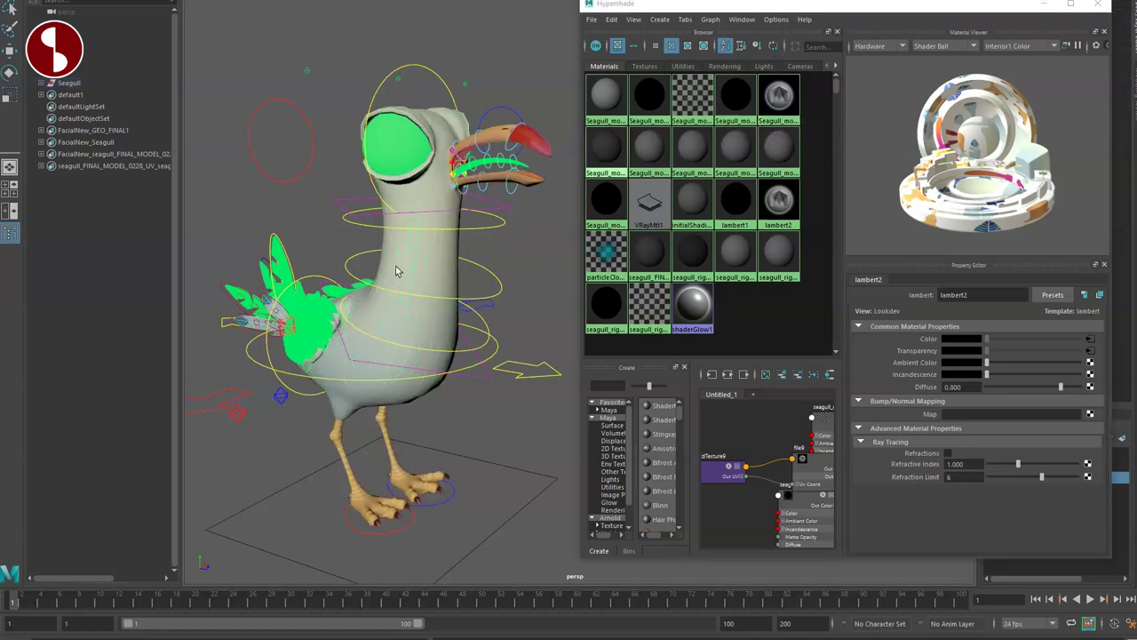
Set the viewport to show only polygons, hiding the rig's control curves and all other object types
left_click_drag(426, 277, 319, 209, "alt")
left_click(295, 1)
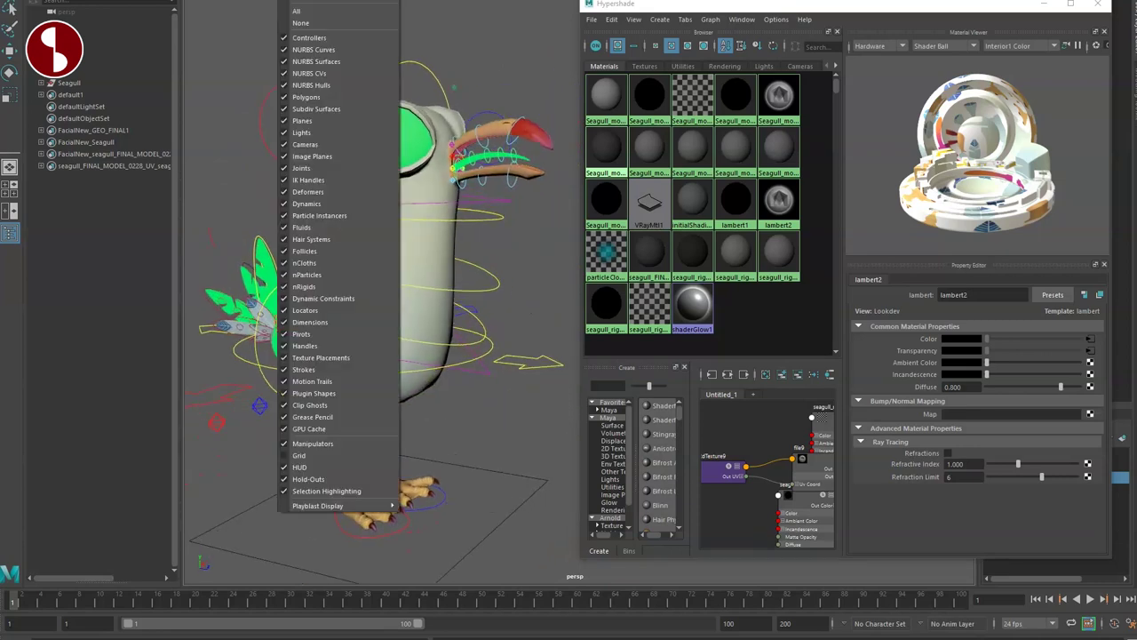
left_click(300, 22)
left_click(304, 2)
left_click(305, 97)
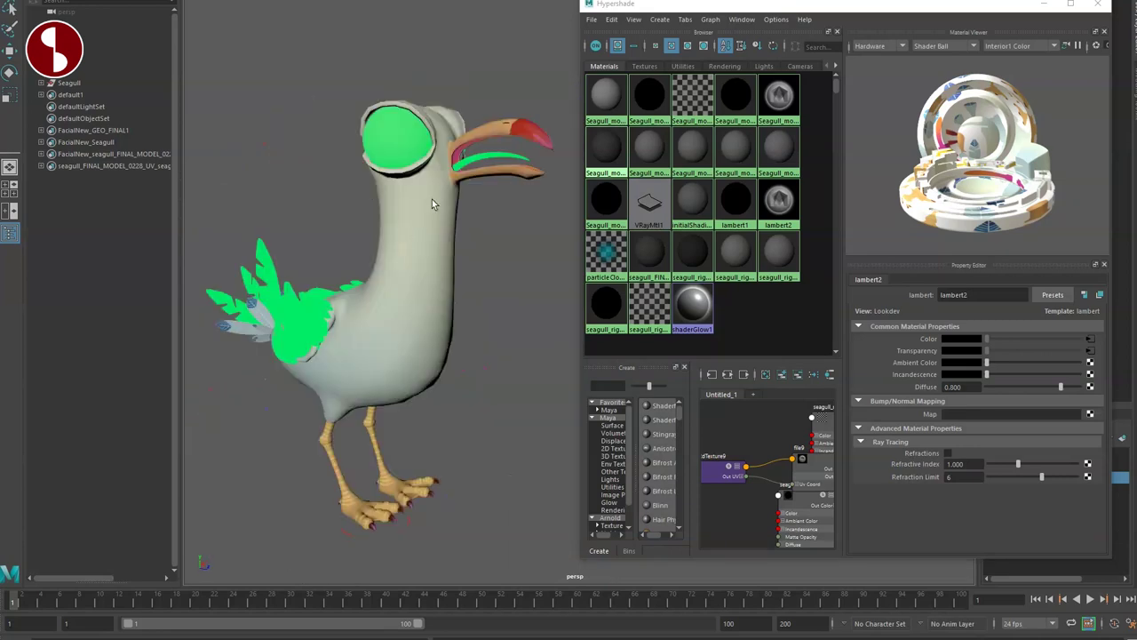
Assign the initialShadingGroup12 material to the green tongue inside the beak
right_click_drag(437, 187, 474, 361, "alt")
middle_click_drag(474, 361, 589, 343, "alt")
left_click_drag(589, 343, 571, 358, "alt")
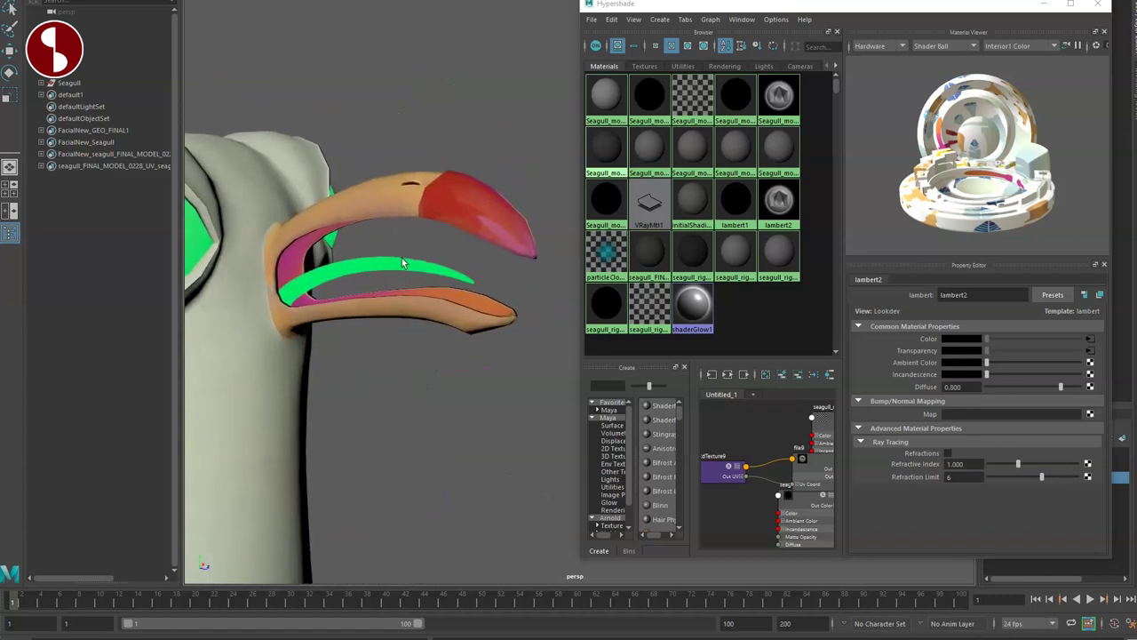
scroll(393, 281, "up", 2)
right_click(779, 98)
left_click(868, 99)
Select the three green tail feathers and assign the initialShadingGroup12 material to them
left_click_drag(510, 386, 397, 321, "alt")
left_click(362, 206)
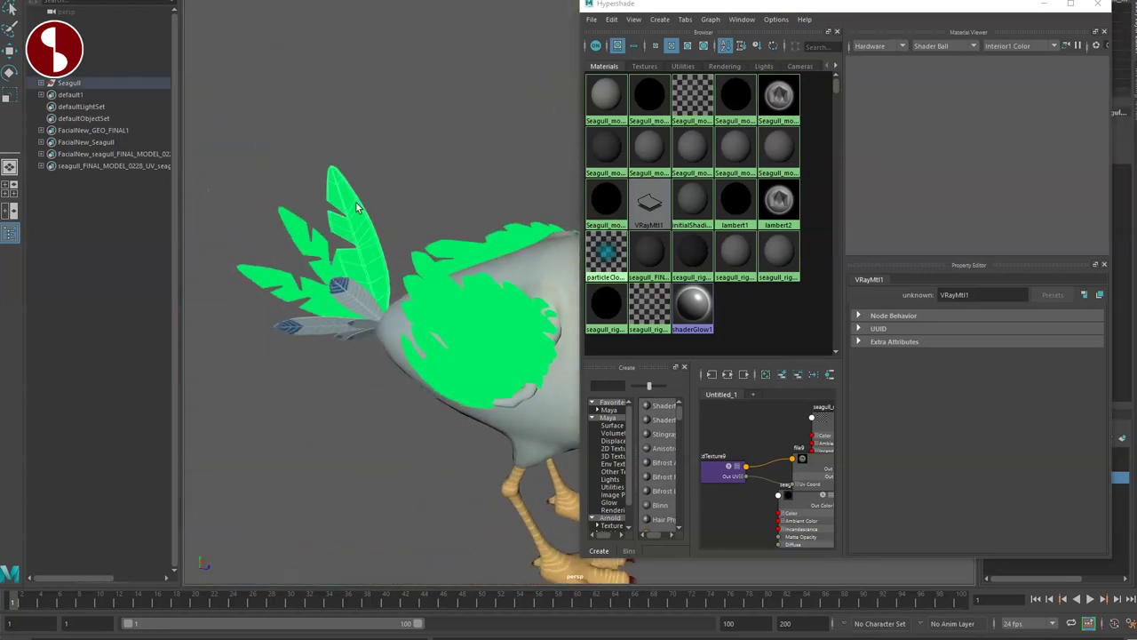
left_click(293, 228, "shift")
left_click(264, 279, "shift")
right_click(779, 96)
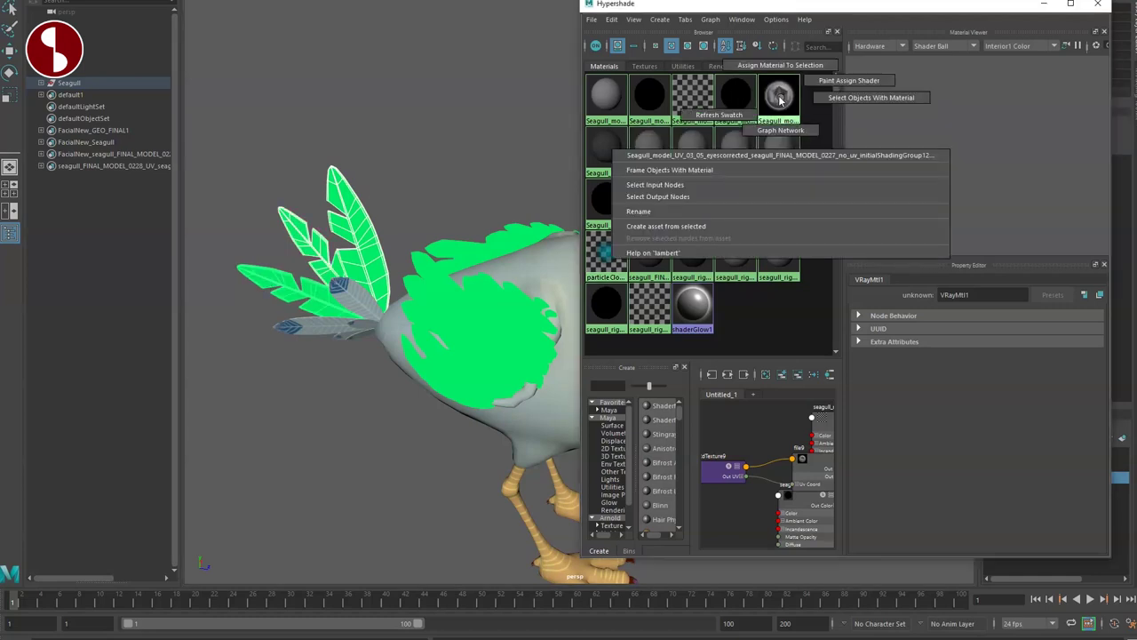
left_click(776, 65)
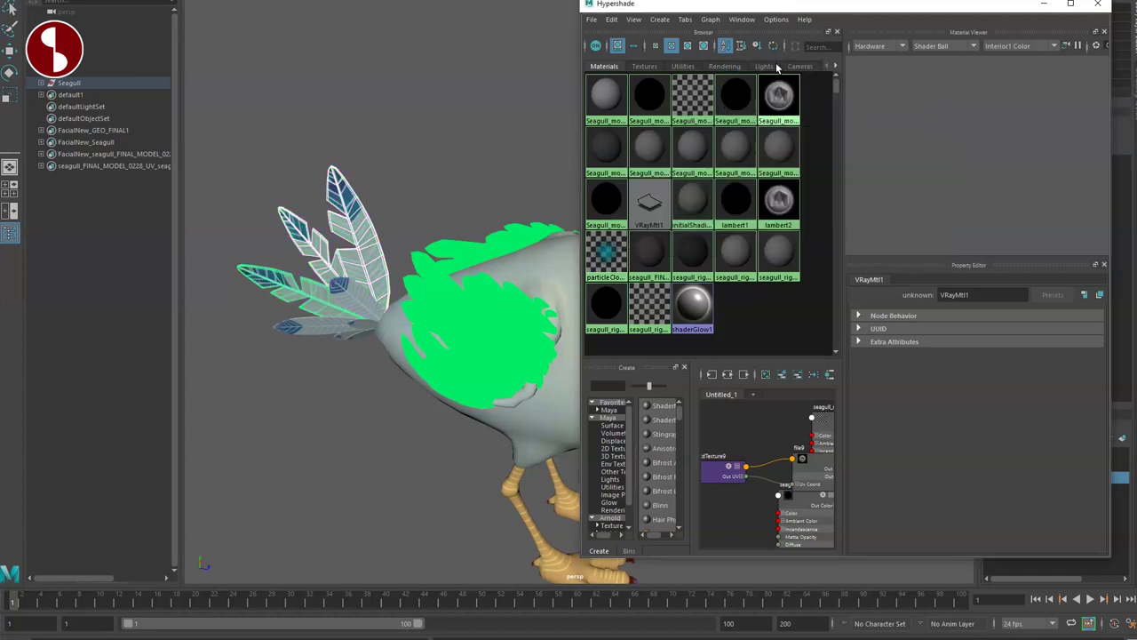
Select the green wing feathers, assign the initialShadingGroup12 material to them, and turn textured display back on
left_click(440, 347)
key("4")
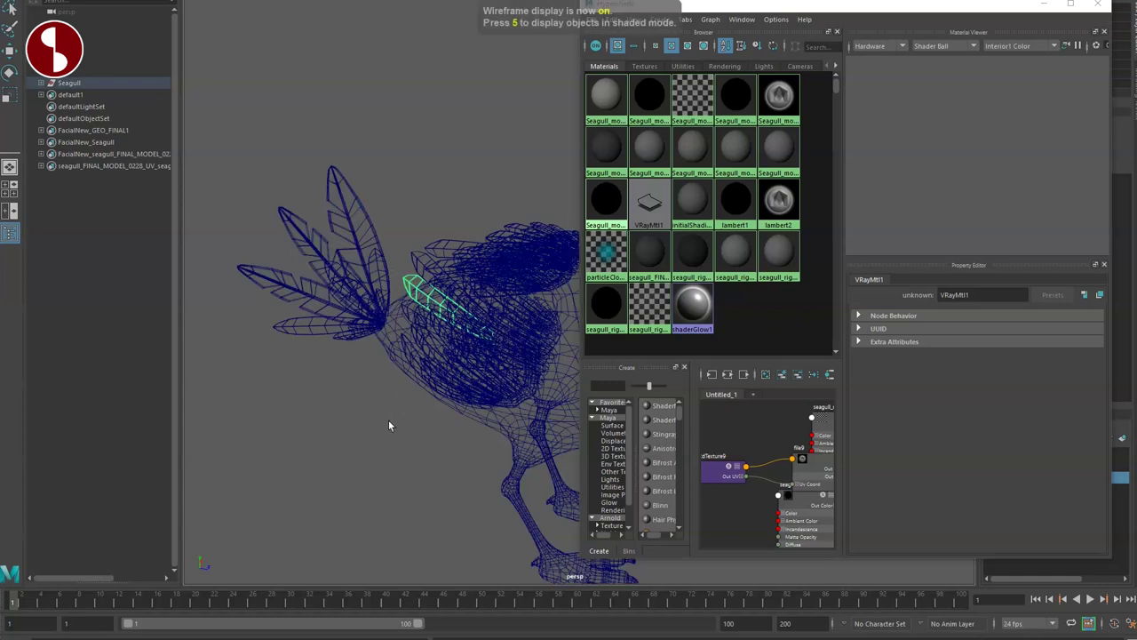
mouse_move(386, 437)
left_mouse_down("alt")
mouse_move(382, 452)
mouse_move(380, 377)
left_mouse_up("alt")
key("5")
middle_click_drag(381, 377, 267, 305, "alt")
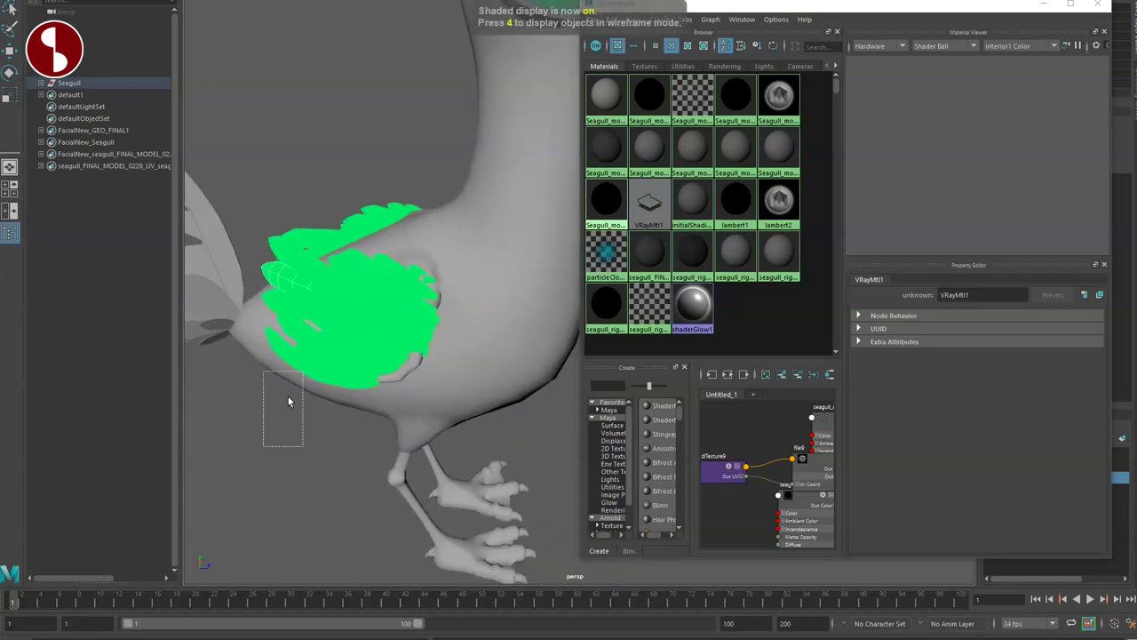
left_click_drag(310, 357, 396, 194)
key("6")
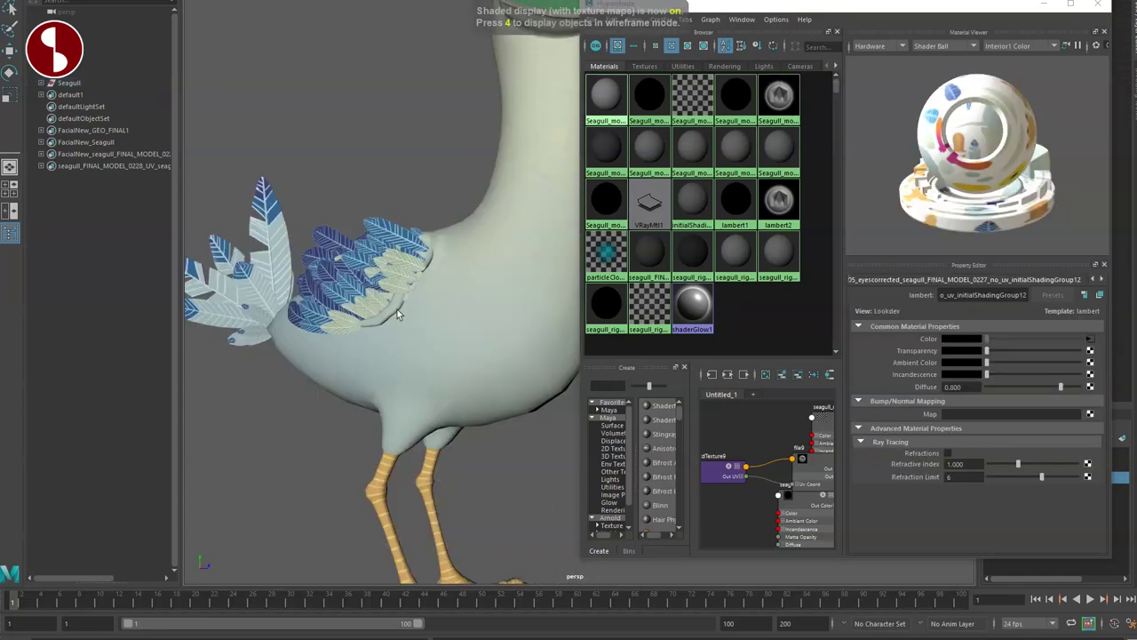
scroll(338, 287, "down", 5)
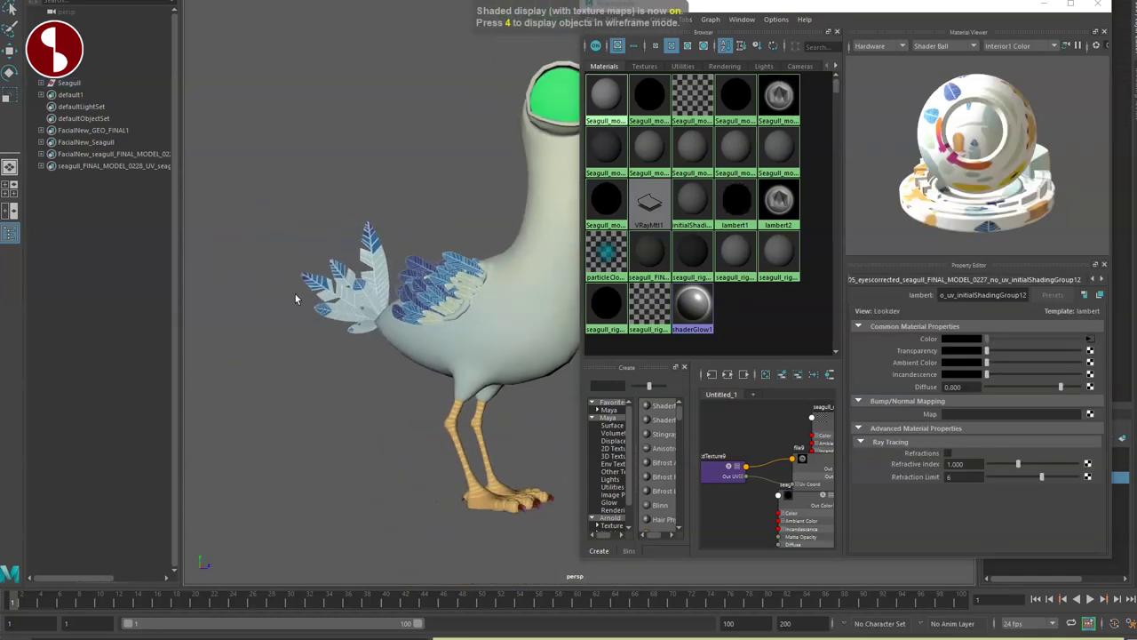
Select a remaining untextured part of the seagull and assign the initialShadingGroup12 material to it
scroll(337, 292, "down", 3)
left_click_drag(292, 315, 424, 397, "alt")
scroll(373, 350, "up", 5)
scroll(377, 303, "up", 3)
left_click(417, 313)
right_click(779, 94)
left_click(778, 62)
Select the left and right DONOTTEXTURE outer eye meshes and hide them
left_click_drag(320, 356, 383, 283, "alt")
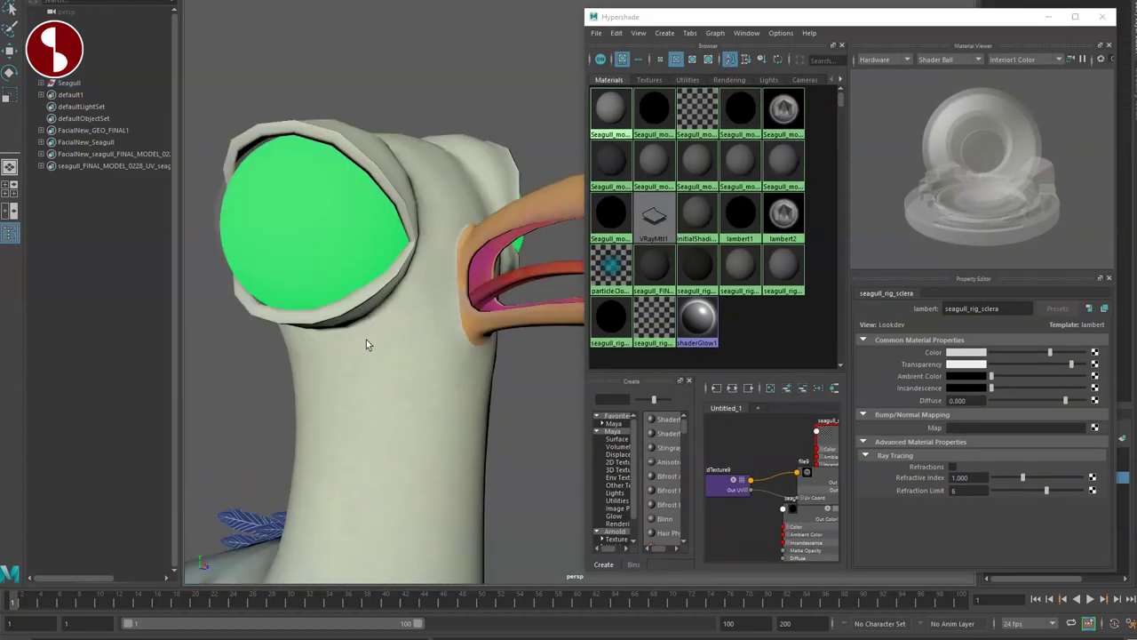
left_click_drag(367, 341, 338, 341, "alt")
middle_click_drag(338, 342, 403, 255, "alt")
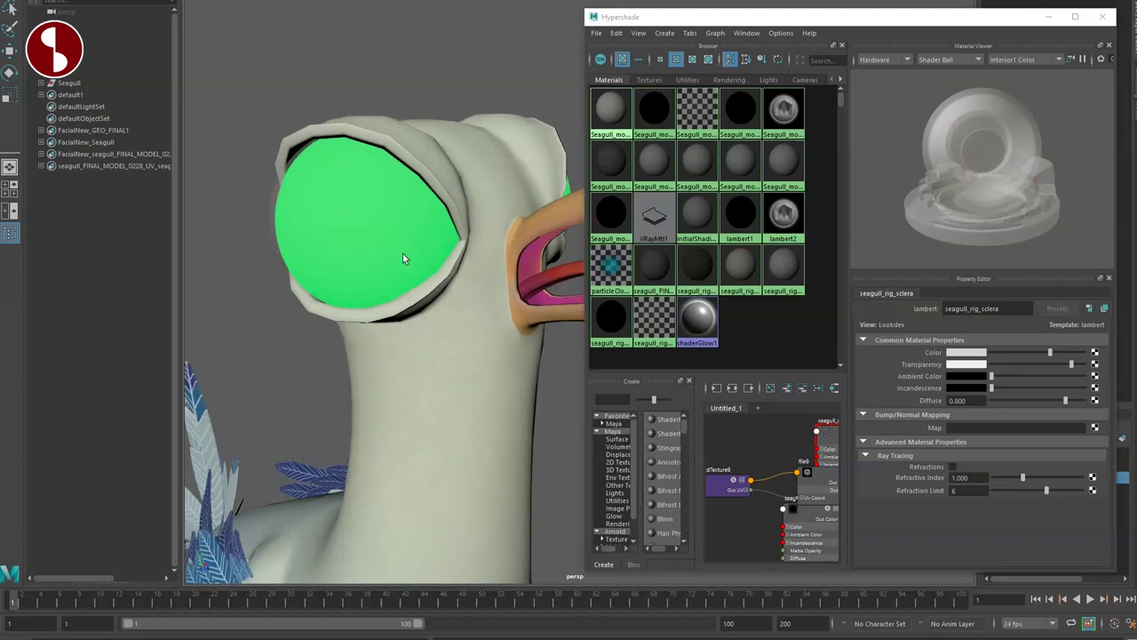
left_click(338, 216)
left_click_drag(185, 134, 371, 178)
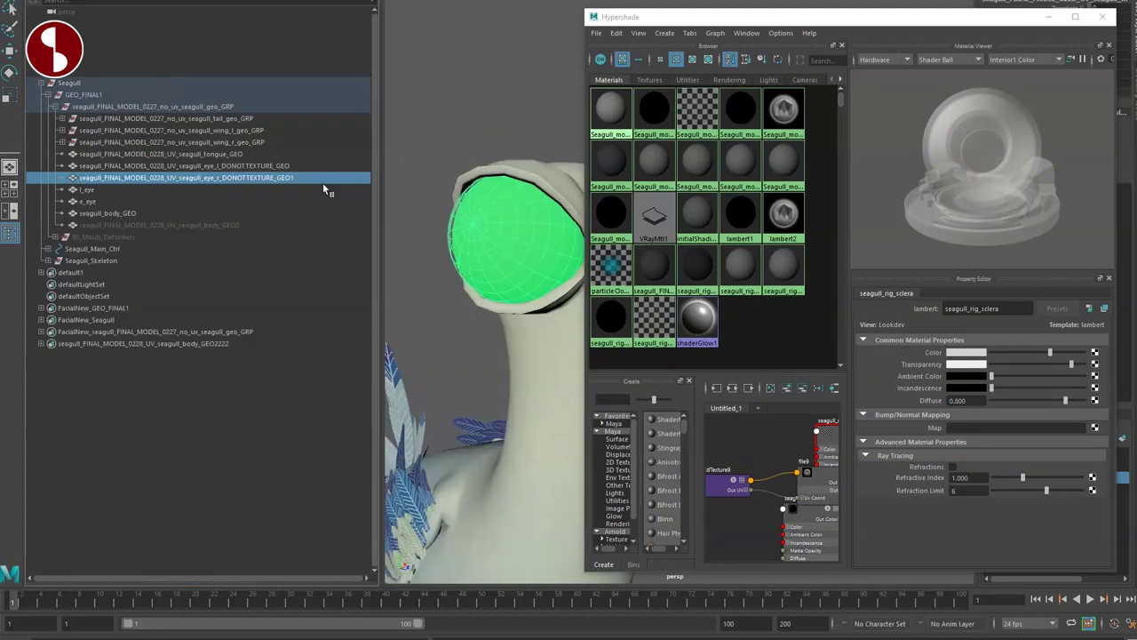
left_click(232, 165, "ctrl")
left_click_drag(906, 21, 1074, 28)
left_click_drag(711, 306, 611, 239, "alt")
Assign the material beginning with Seagull_model_UV_03_05_eyescorrected to the l_eye and e_eye meshes
left_click_drag(87, 190, 87, 202)
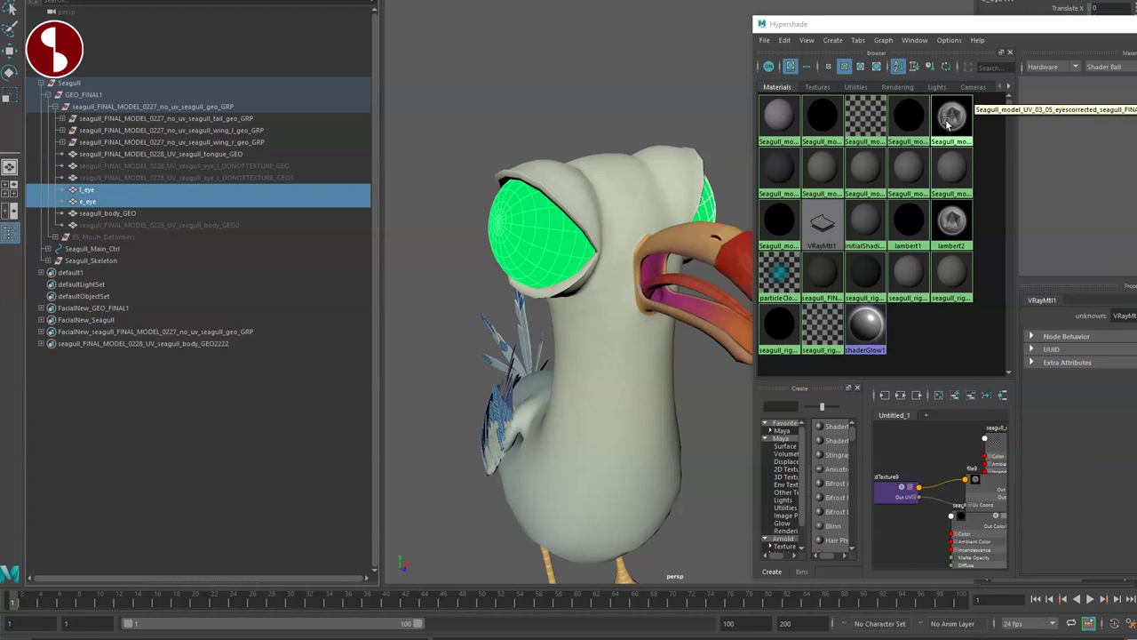
right_click_drag(949, 120, 949, 89)
left_click(505, 97)
left_click_drag(536, 304, 521, 292, "alt")
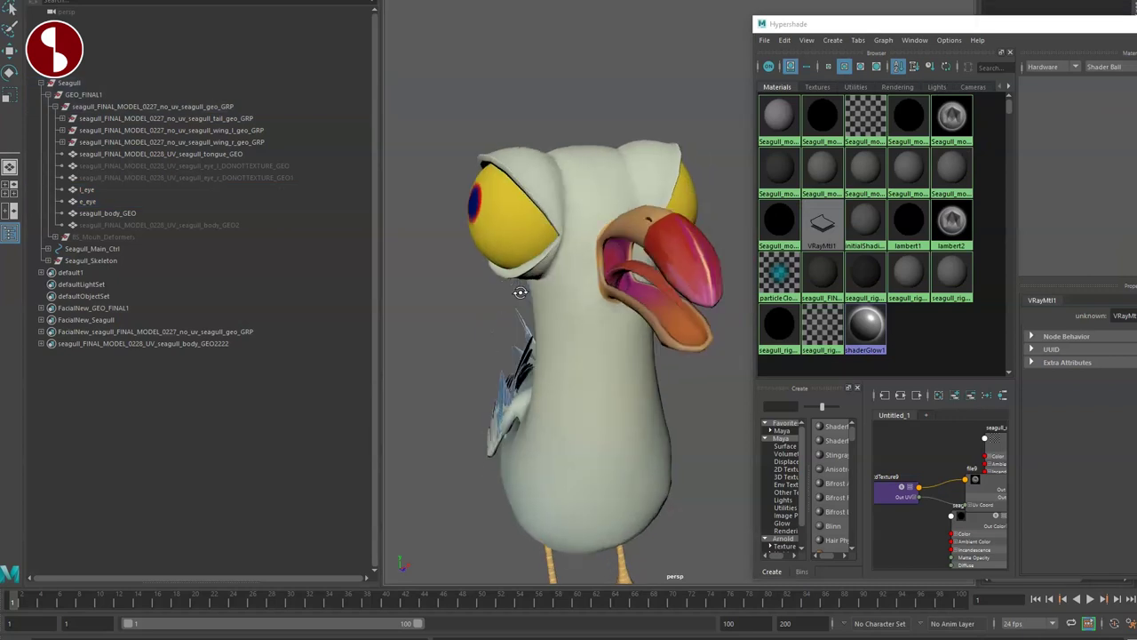
Unhide the two DONOTTEXTURE outer eye meshes and examine the textured eyes from several angles
left_click_drag(198, 168, 201, 177)
key("shift+h")
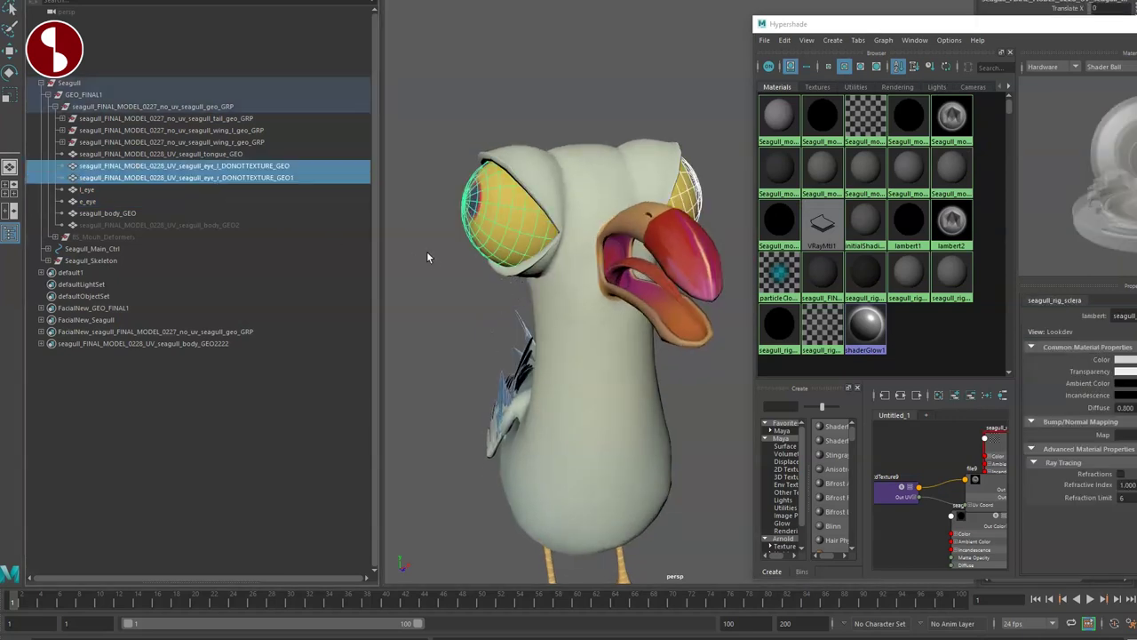
middle_click_drag(441, 255, 527, 302, "alt")
right_click_drag(528, 302, 595, 359, "alt")
left_click(524, 362)
left_click_drag(525, 333, 473, 221, "alt")
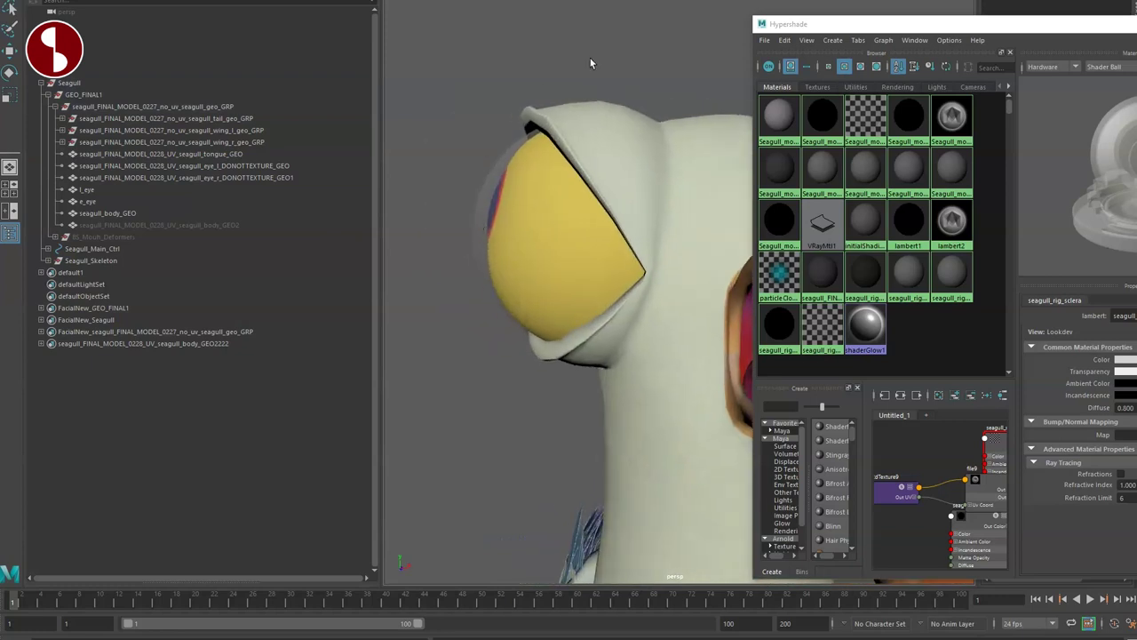
right_click_drag(675, 391, 601, 338, "alt")
middle_click_drag(601, 338, 465, 244, "alt")
right_click_drag(465, 244, 516, 274, "alt")
left_click_drag(517, 279, 474, 261, "alt")
Close the Hypershade and narrow the Outliner to enlarge the viewport
left_click_drag(869, 29, 554, 19)
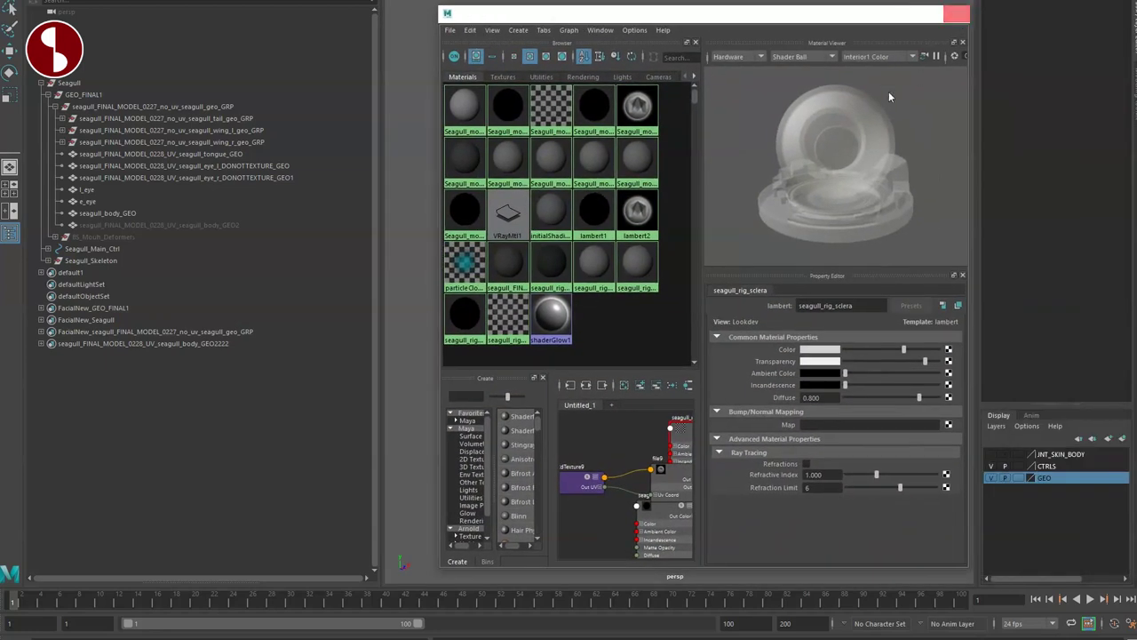
left_click(956, 15)
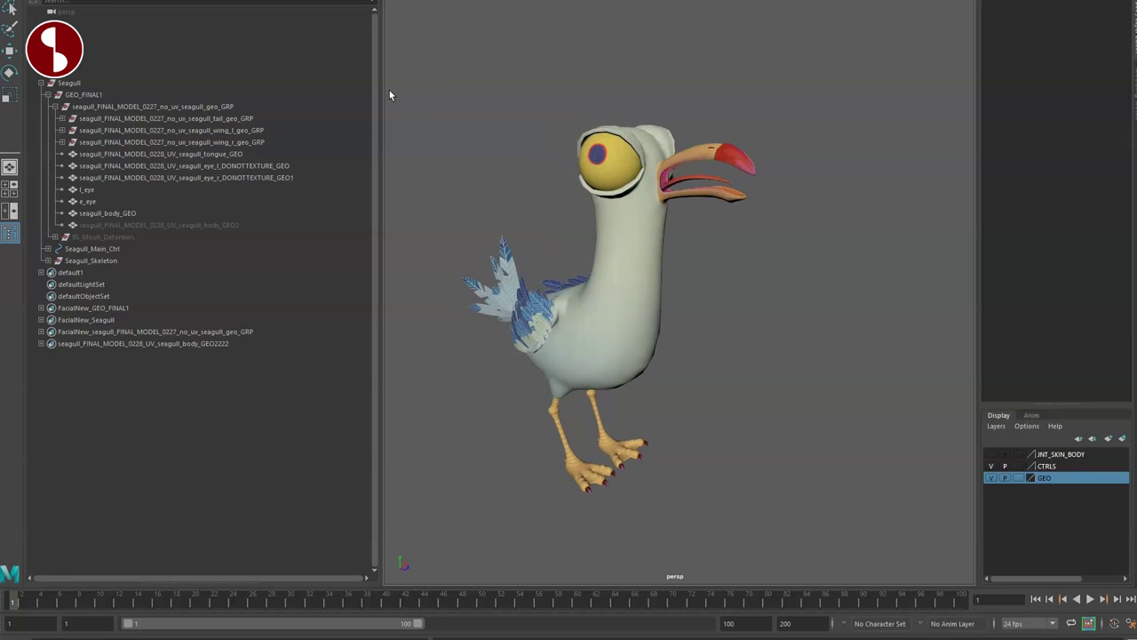
left_click_drag(384, 88, 178, 87)
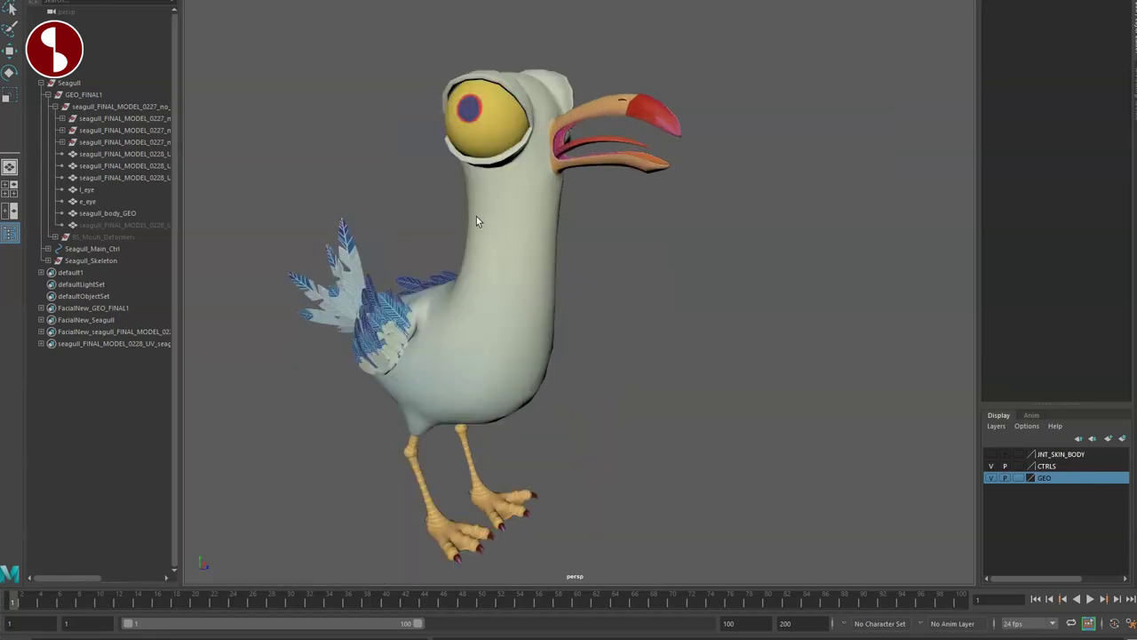
Turn on the display of NURBS curves in the viewport
left_click_drag(540, 324, 548, 319, "alt")
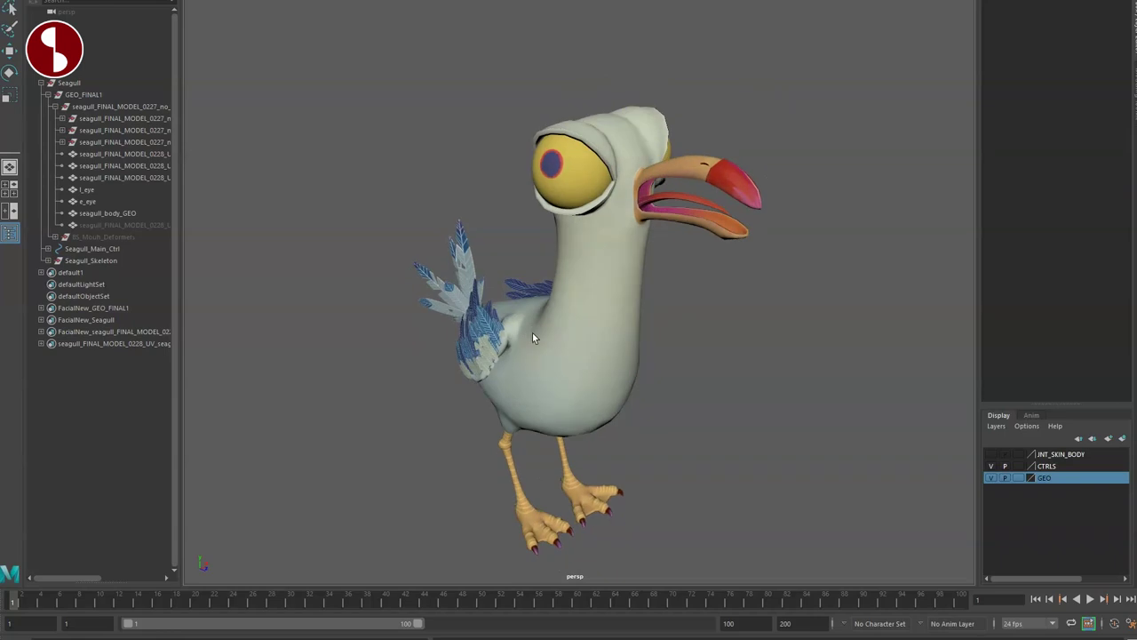
left_click_drag(545, 344, 582, 353, "alt")
left_click(290, 1)
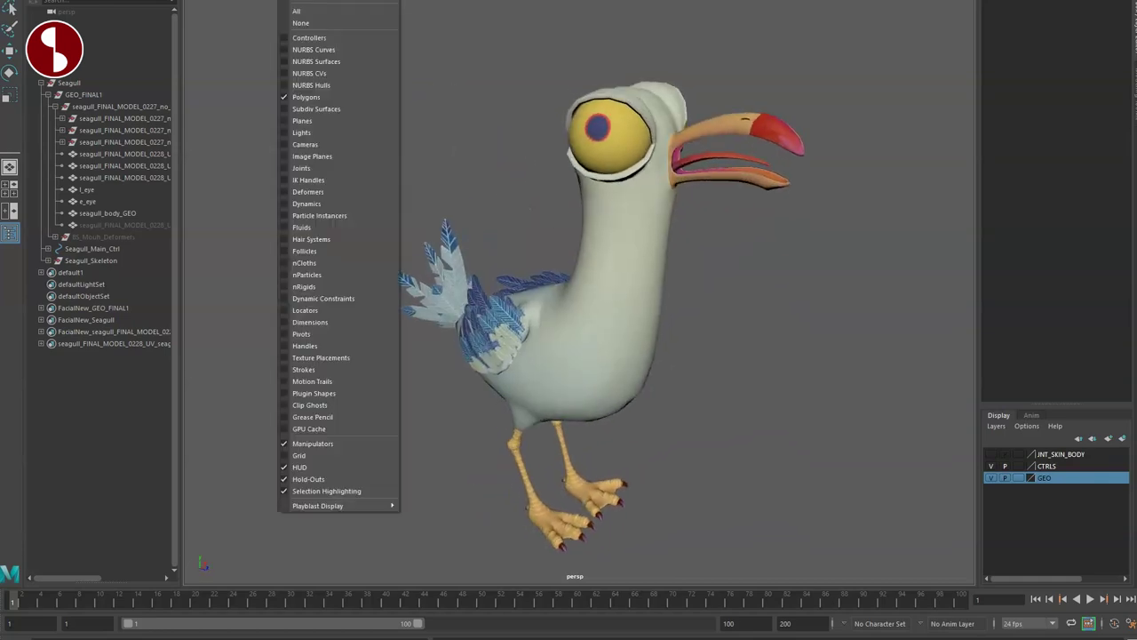
left_click(303, 50)
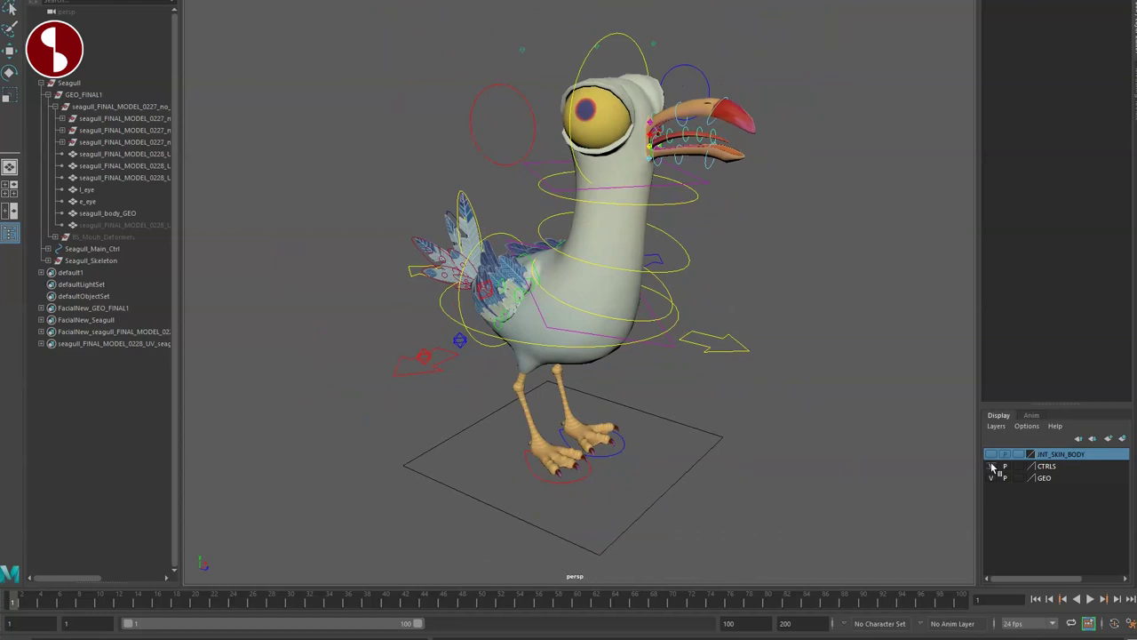
Toggle the visibility of the CTRLS and GEO layers off and back on
left_click(991, 466)
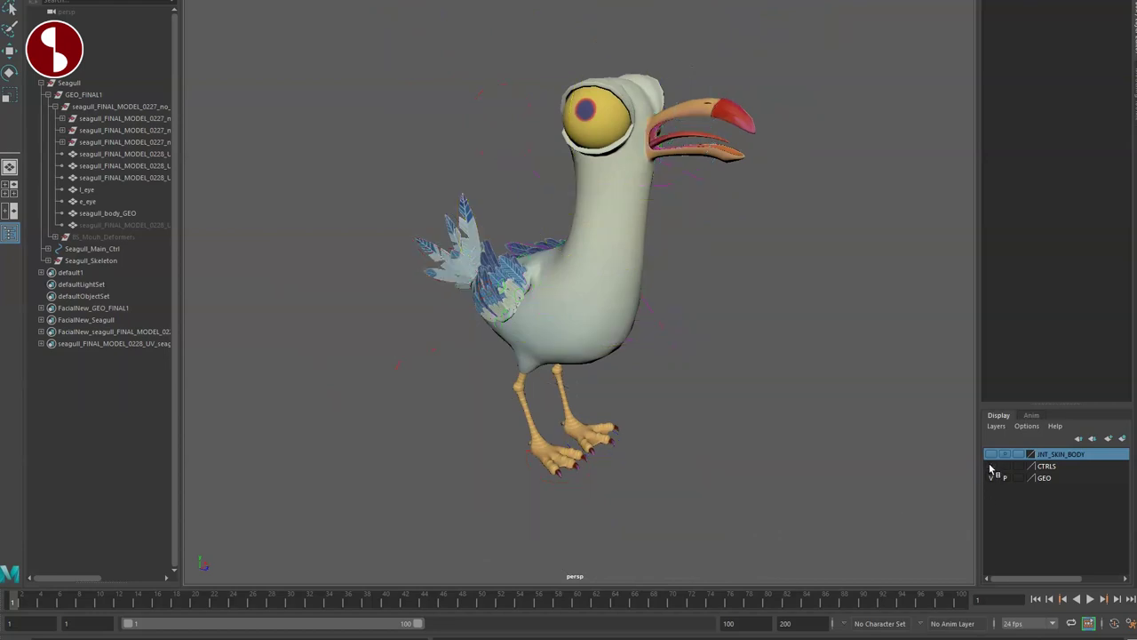
left_click(991, 467)
left_click(993, 478)
left_click(992, 478)
left_click(993, 478)
left_click(991, 478)
Select the seagull's main control and switch its Top, Bottom and Tongue Ctrl attributes to 0 and back to 1
left_click_drag(736, 415, 698, 396, "alt")
left_click(646, 426)
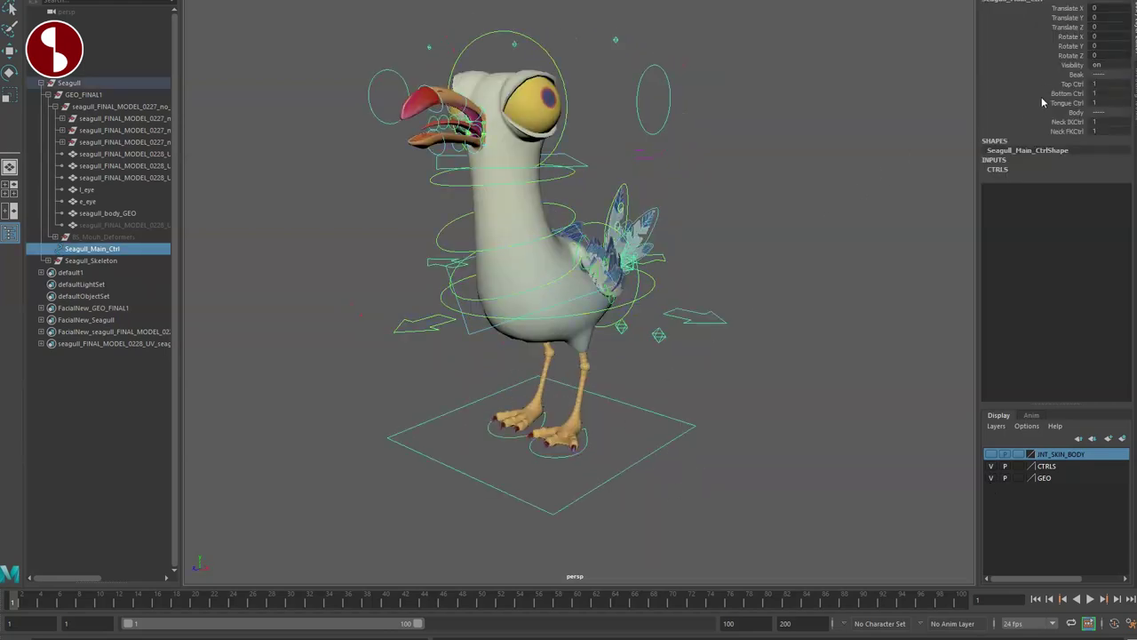
left_click_drag(1104, 87, 1108, 97)
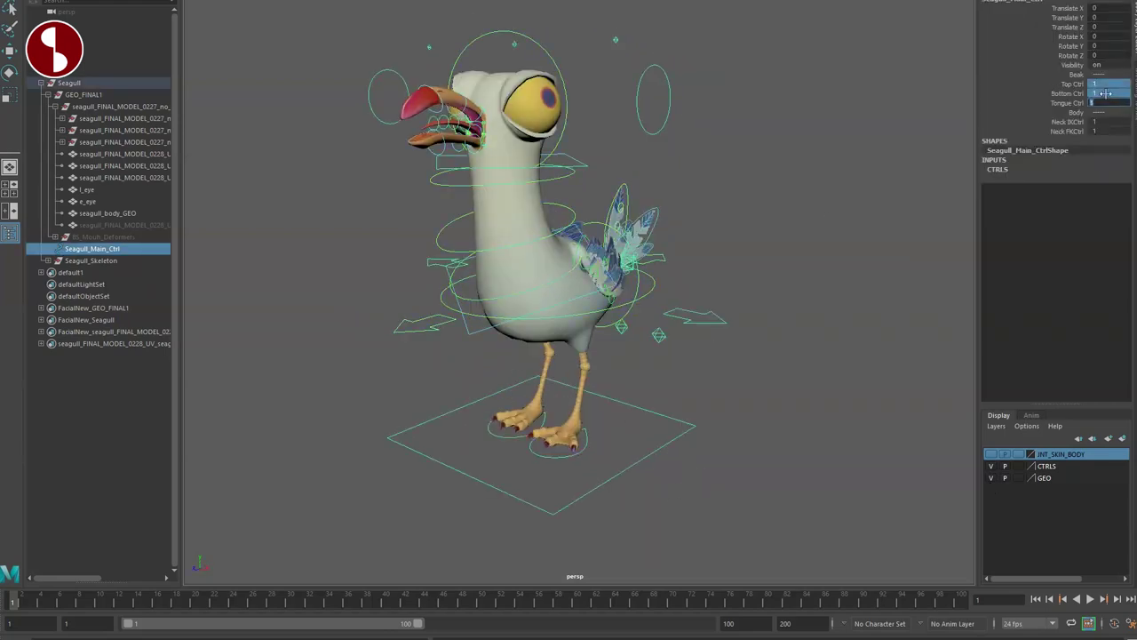
type("0")
key("Return")
key("Return")
Switch the main control's Neck IKCtrl and Neck FKCtrl attributes to 0 and back to 1
left_click_drag(1110, 122, 1111, 132)
type("0")
key("Return")
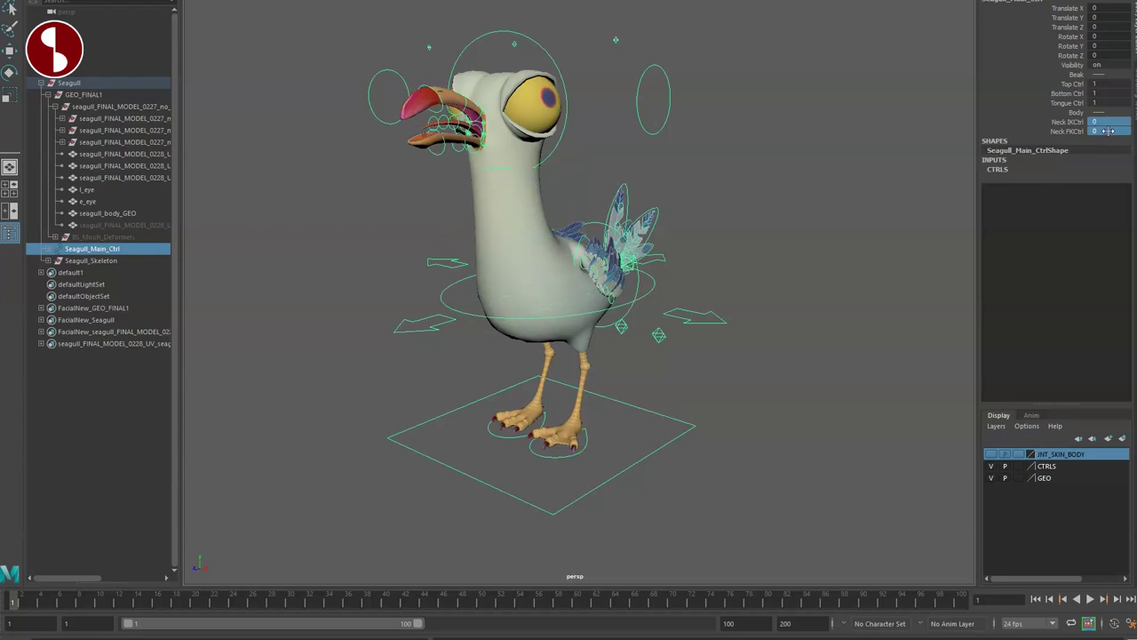
type("1")
key("Return")
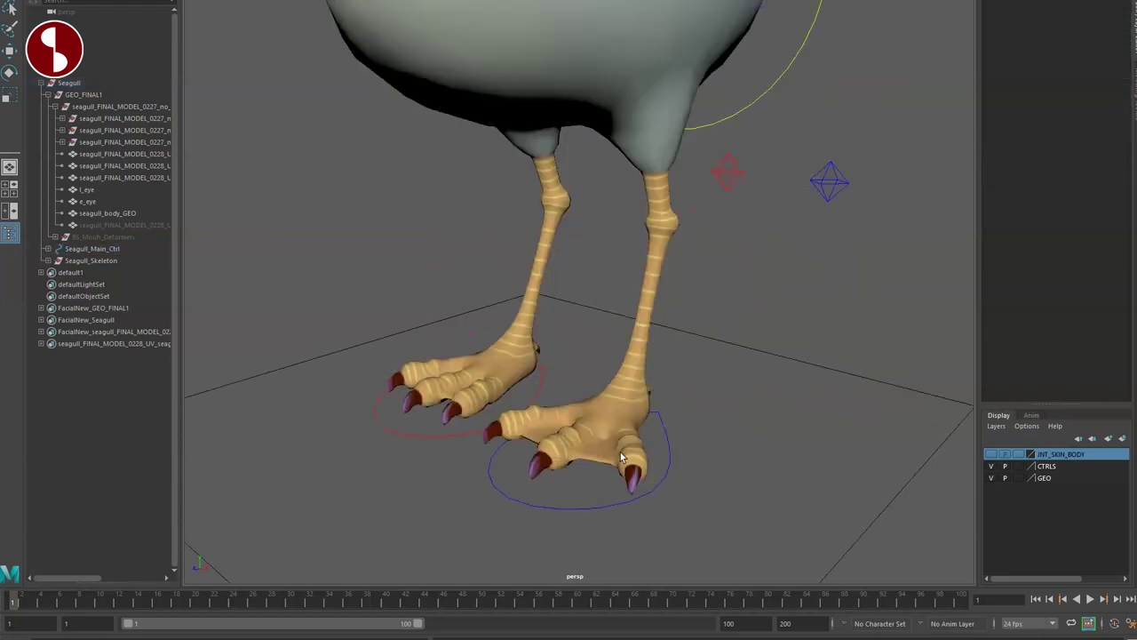
Select the left foot control and try moving it up off the ground
left_click(662, 451)
scroll(647, 472, "up", 5)
left_click_drag(626, 471, 601, 435, "alt")
key("w")
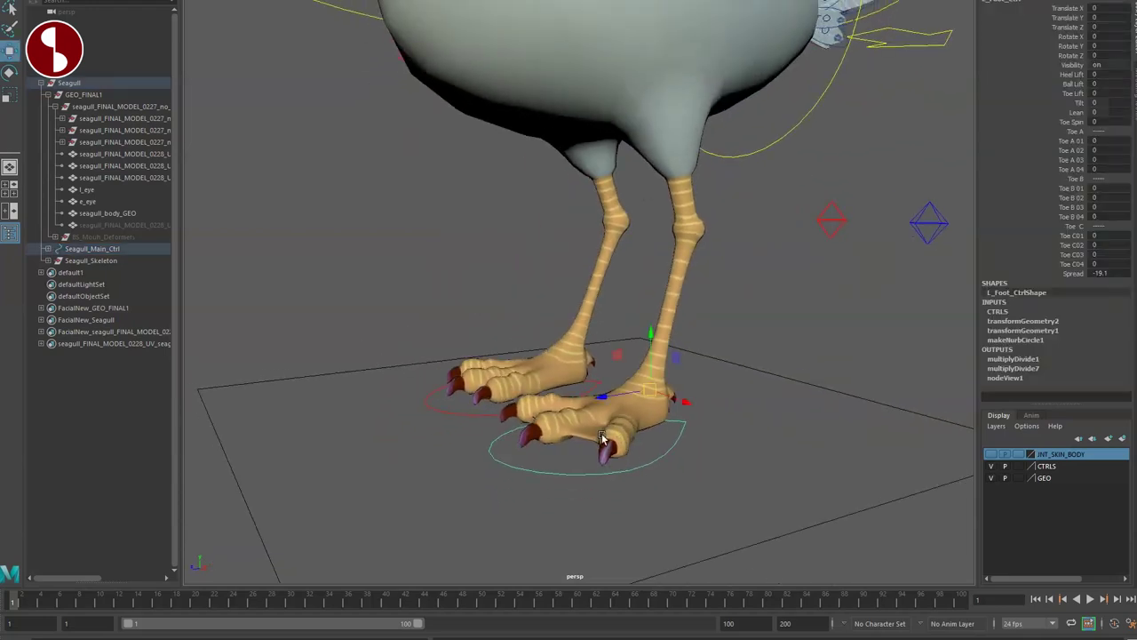
left_click_drag(648, 398, 538, 360)
scroll(647, 409, "down", 2)
left_click_drag(674, 310, 715, 311)
Try rotating the raised left foot control and undo the foot's movements and rotations
key("e")
left_click_drag(690, 267, 665, 291)
left_click_drag(662, 306, 752, 343, "alt")
left_click_drag(622, 312, 592, 331)
key("ctrl+z")
key("ctrl+z")
key("ctrl+z")
key("ctrl+z")
key("ctrl+z")
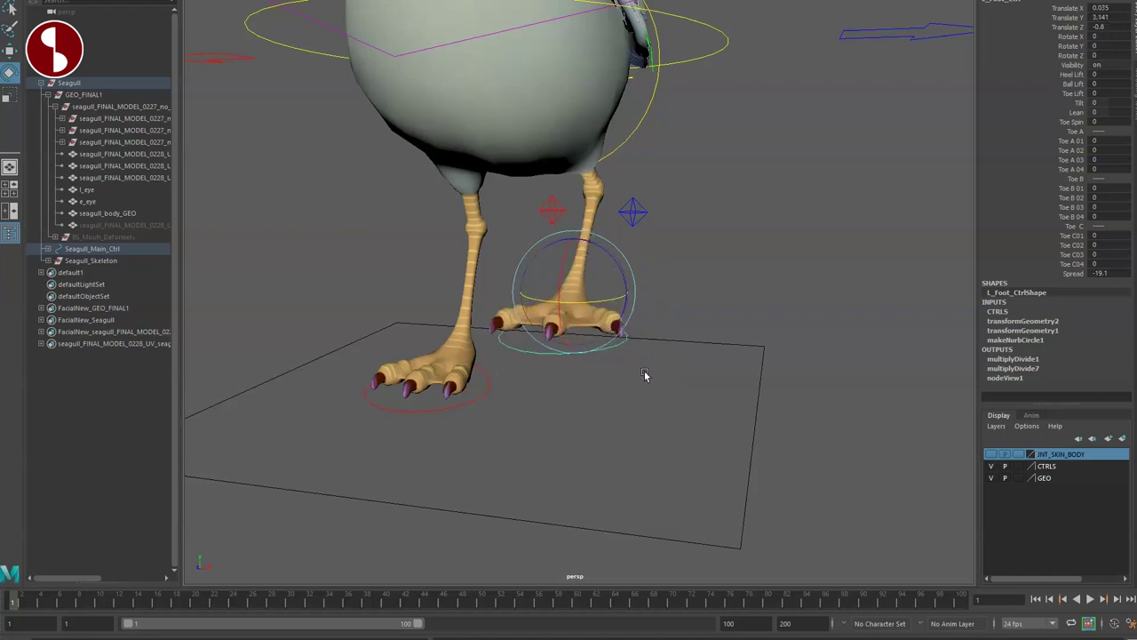
Try moving the blue left knee control and undo the move
left_click_drag(652, 371, 588, 355, "alt")
key("q")
left_click(722, 244)
key("w")
mouse_move(722, 244)
left_mouse_down()
mouse_move(690, 250)
mouse_move(743, 238)
left_mouse_up()
key("ctrl+z")
left_click_drag(656, 376, 627, 431, "alt")
Select the left foot control, try its Heel Lift attribute, and undo the change
left_click(579, 414)
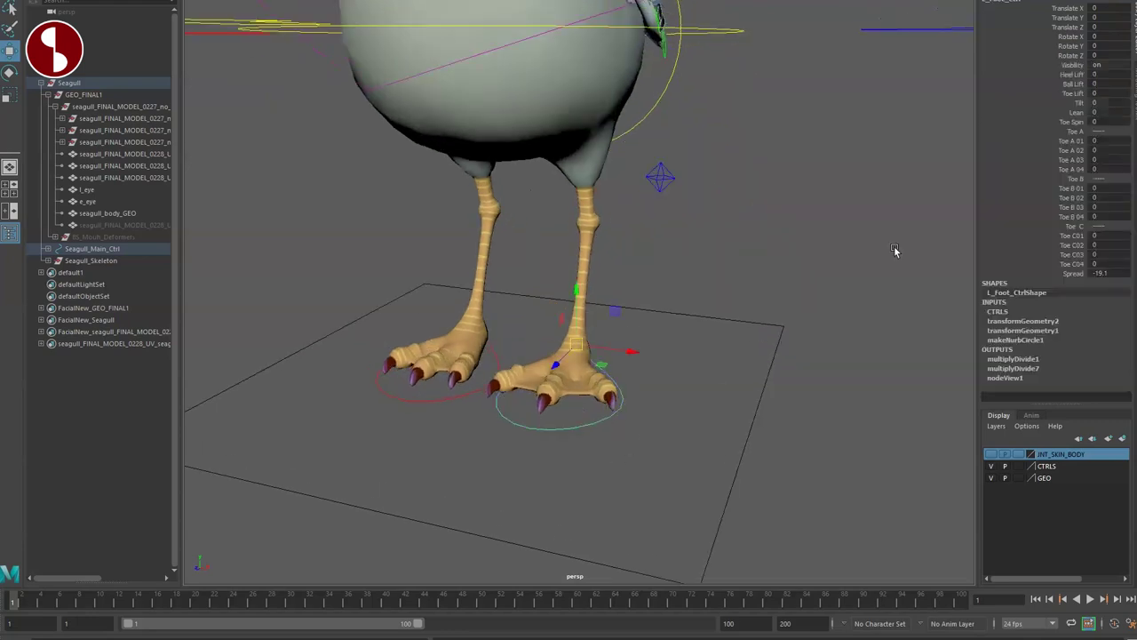
left_click(1072, 74)
middle_click_drag(825, 151, 912, 171)
middle_click_drag(850, 125, 781, 182)
left_click_drag(863, 257, 822, 236, "alt")
key("ctrl+z")
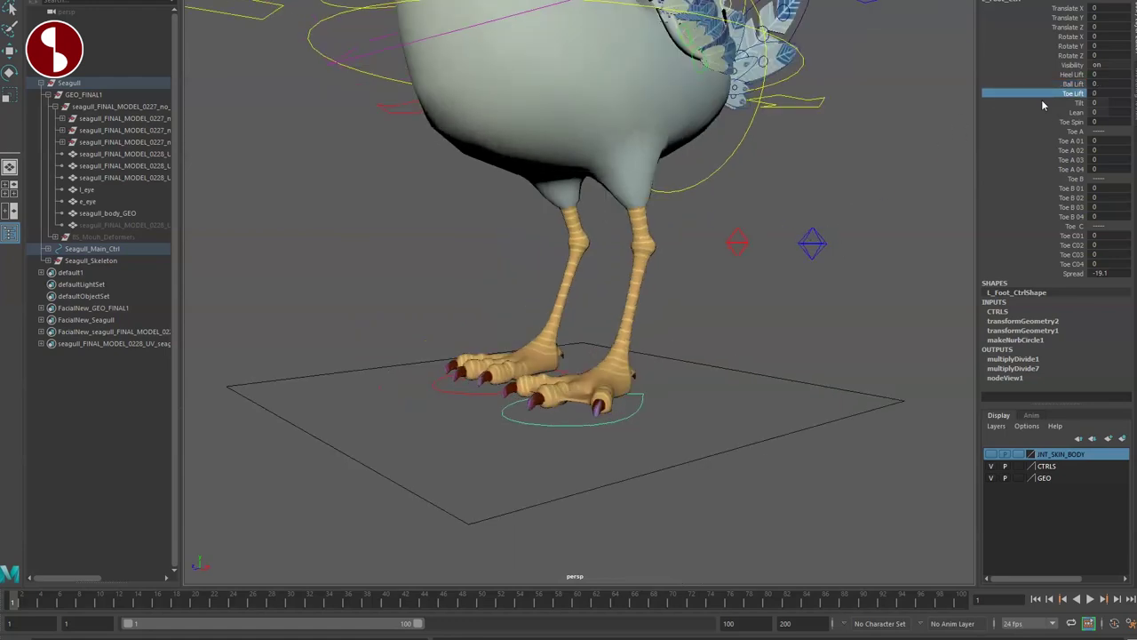
Try the left foot control's Tilt and Toe Spin attributes and undo each change
left_click(1044, 104)
middle_click_drag(1044, 104, 990, 115)
middle_click_drag(930, 179, 1079, 205)
key("ctrl+z")
middle_click_drag(907, 147, 946, 200)
key("ctrl+z")
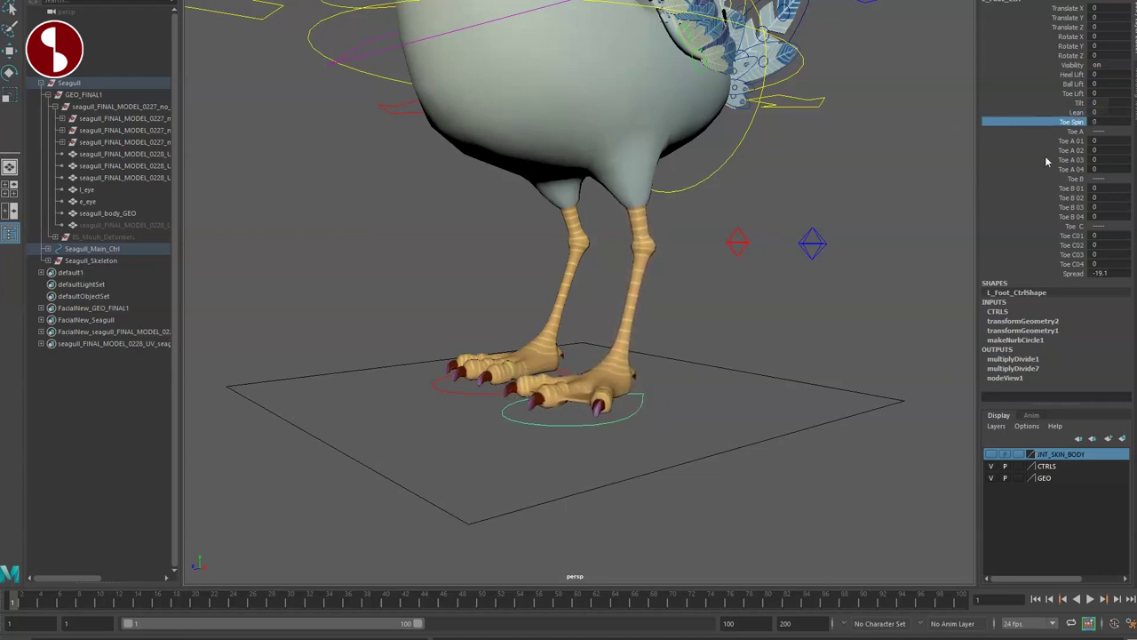
Try curling the left foot's toes with the Toe A and Toe B attributes, undoing the Toe A change
left_click_drag(1047, 140, 1044, 170)
middle_click_drag(974, 137, 944, 193)
key("ctrl+z")
left_click_drag(1040, 188, 1038, 216)
middle_click_drag(869, 207, 801, 219)
Try the left foot control's Spread attribute and undo the change
left_click(1038, 273)
middle_click_drag(905, 260, 934, 294)
key("ctrl+z")
left_click_drag(657, 345, 708, 368, "alt")
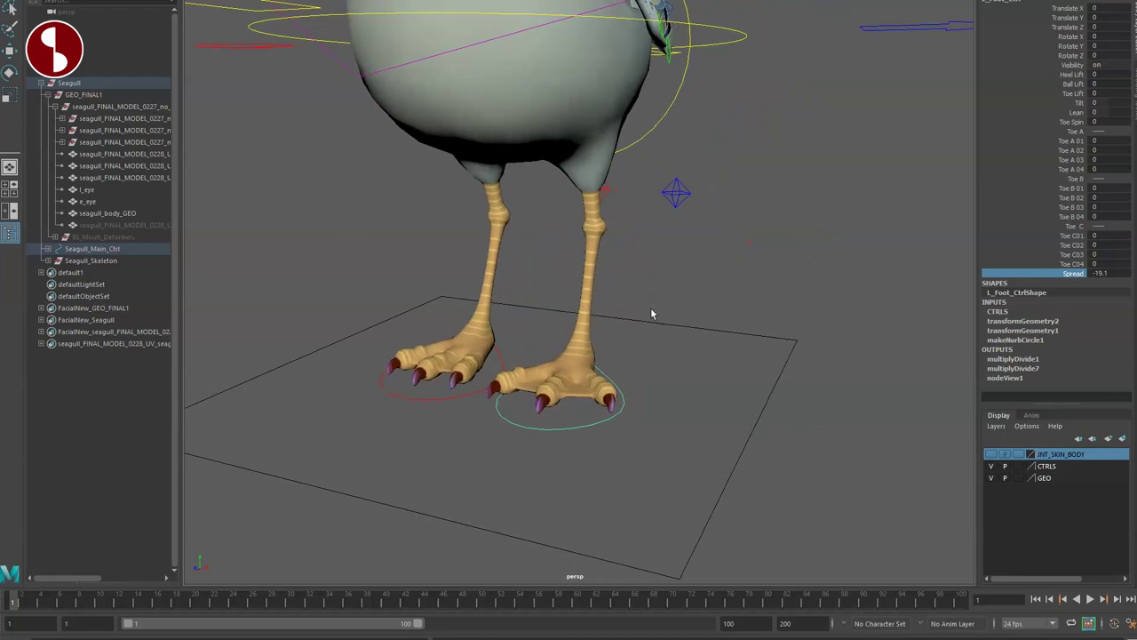
Select a body control, try moving and rotating it, and undo the change
left_click_drag(649, 311, 773, 305, "alt")
left_click(812, 308)
key("w")
mouse_move(774, 359)
middle_mouse_down()
mouse_move(786, 396)
mouse_move(794, 353)
middle_mouse_up()
right_click_drag(782, 352, 510, 318, "alt")
left_click_drag(509, 318, 491, 347, "alt")
right_click_drag(491, 346, 584, 317, "alt")
middle_click_drag(583, 317, 583, 361, "alt")
key("e")
mouse_move(558, 352)
left_mouse_down()
mouse_move(577, 310)
mouse_move(539, 351)
mouse_move(551, 106)
mouse_move(553, 305)
mouse_move(570, 367)
left_mouse_up()
key("w")
key("ctrl+z")
Try rotating two more body controls in turn and undo each rotation
left_click(696, 420)
left_click_drag(696, 420, 536, 451, "alt")
left_click_drag(545, 337, 562, 361)
key("ctrl+z")
left_click_drag(578, 427, 561, 375, "alt")
key("q")
left_click(679, 387)
key("e")
left_click_drag(575, 311, 602, 361)
key("ctrl+z")
key("q")
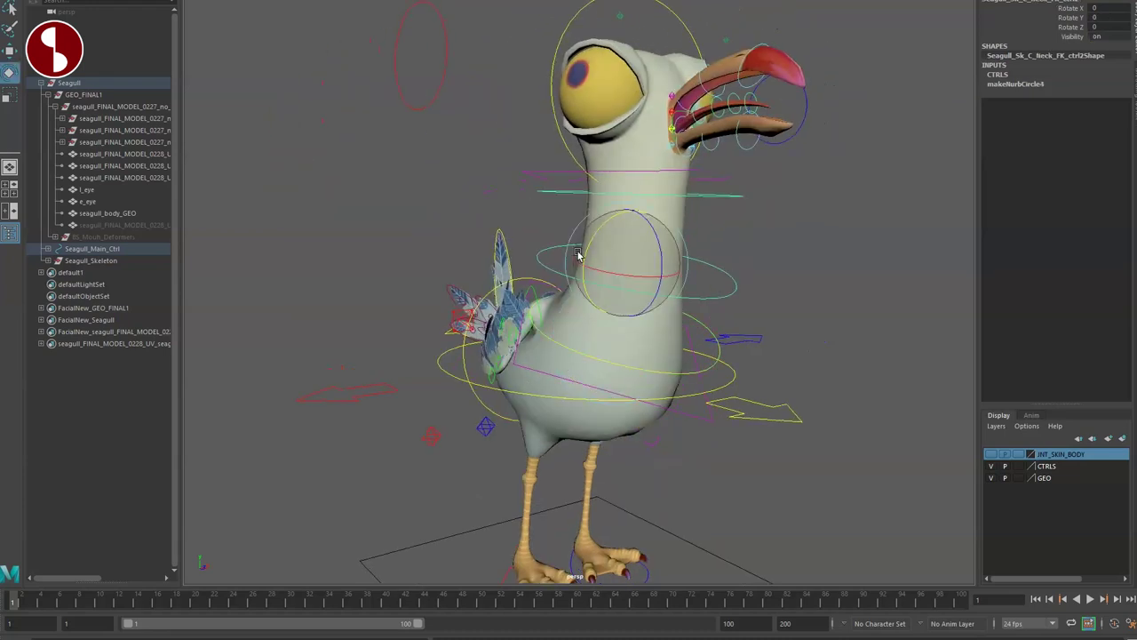
Try rotating the neck FK controls, starting with Neck_FK_ctrl2, and undo each rotation
left_click_drag(578, 253, 628, 341)
key("ctrl+z")
key("q")
mouse_move(610, 226)
left_mouse_down()
mouse_move(618, 213)
mouse_move(613, 222)
left_mouse_up()
key("ctrl+z")
Try rotating the Head_FK_ctrl4 control at the top of the neck and undo the rotation
left_click_drag(615, 326, 673, 288, "alt")
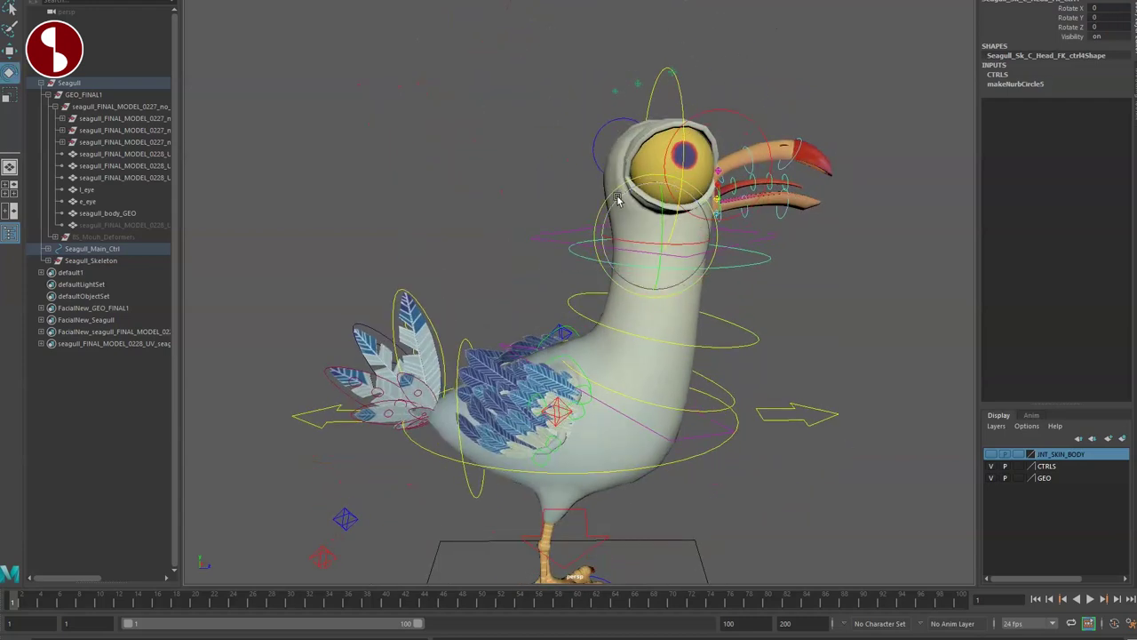
left_click_drag(620, 200, 634, 199)
left_click_drag(647, 255, 605, 273, "alt")
key("ctrl+z")
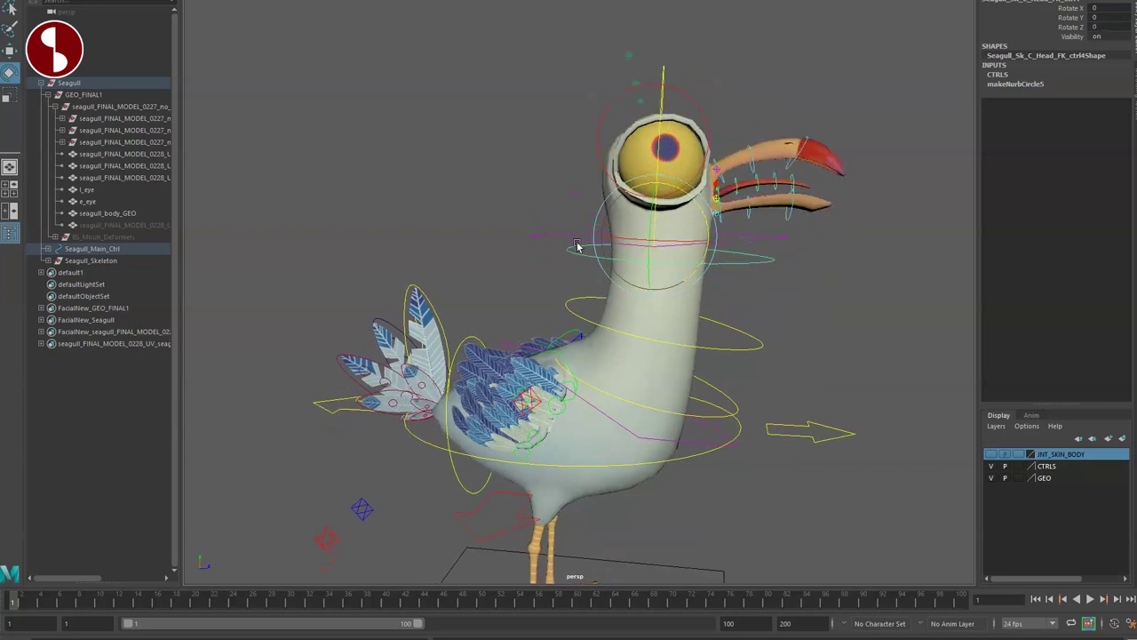
Select the neck IK control, try moving and rotating it, and undo each change
left_click(535, 240)
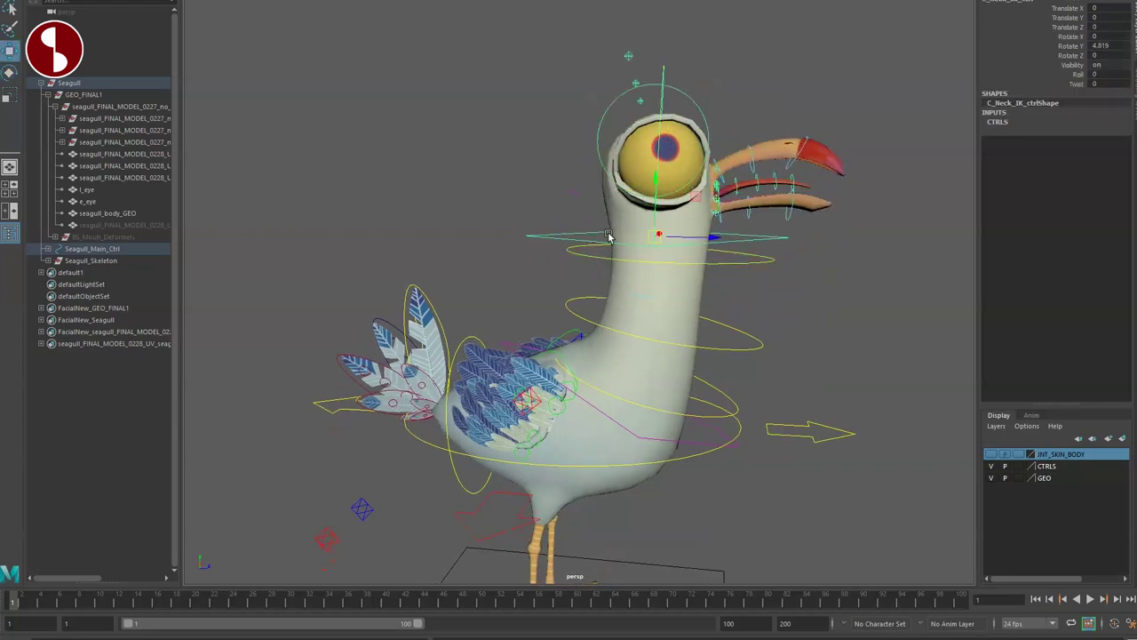
mouse_move(655, 236)
left_mouse_down()
mouse_move(648, 133)
mouse_move(799, 27)
mouse_move(665, 225)
left_mouse_up()
key("ctrl+z")
key("e")
left_click_drag(620, 193, 642, 192)
key("ctrl+z")
Try the neck IK control's Roll attribute at 16.5 and select its Twist attribute
left_click(1076, 76)
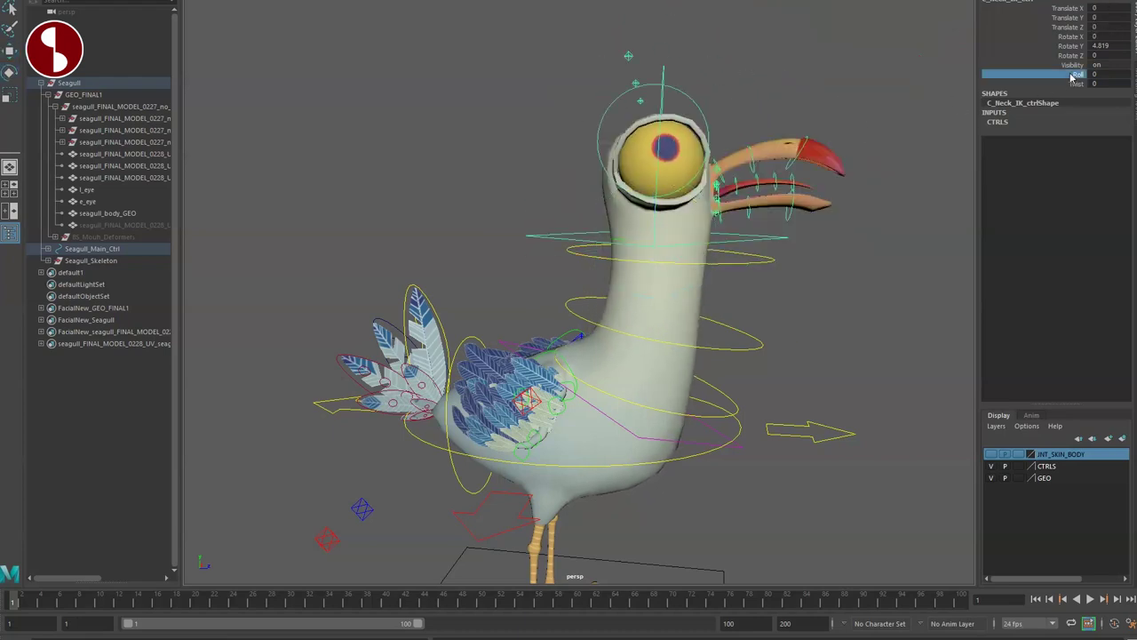
middle_click_drag(858, 73, 808, 194)
left_click_drag(809, 197, 655, 219, "alt")
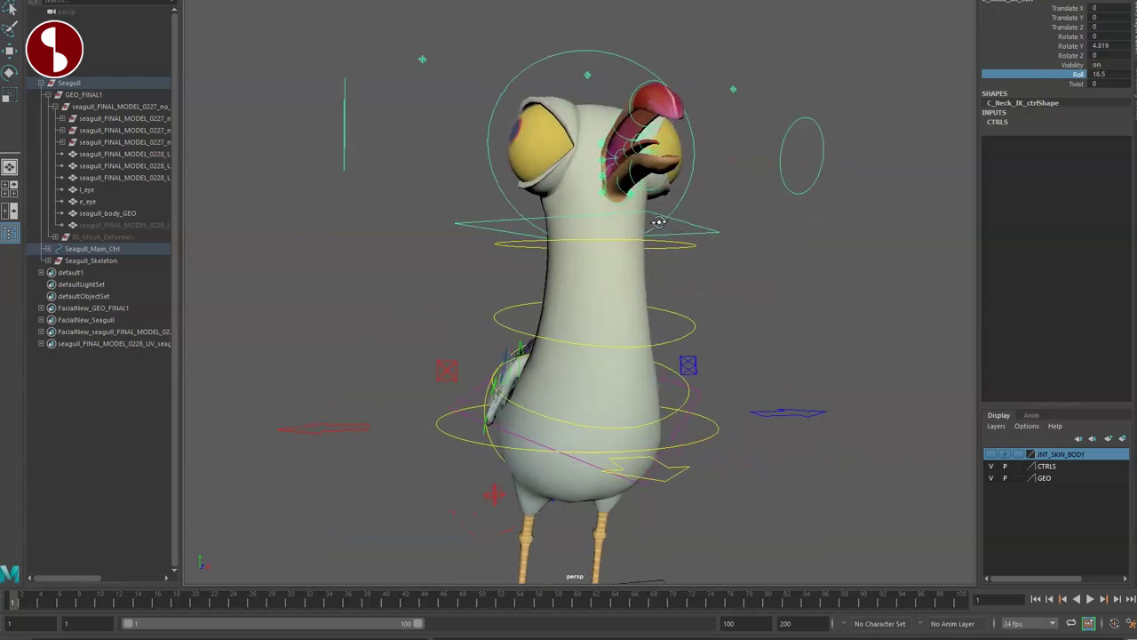
left_click(1020, 104)
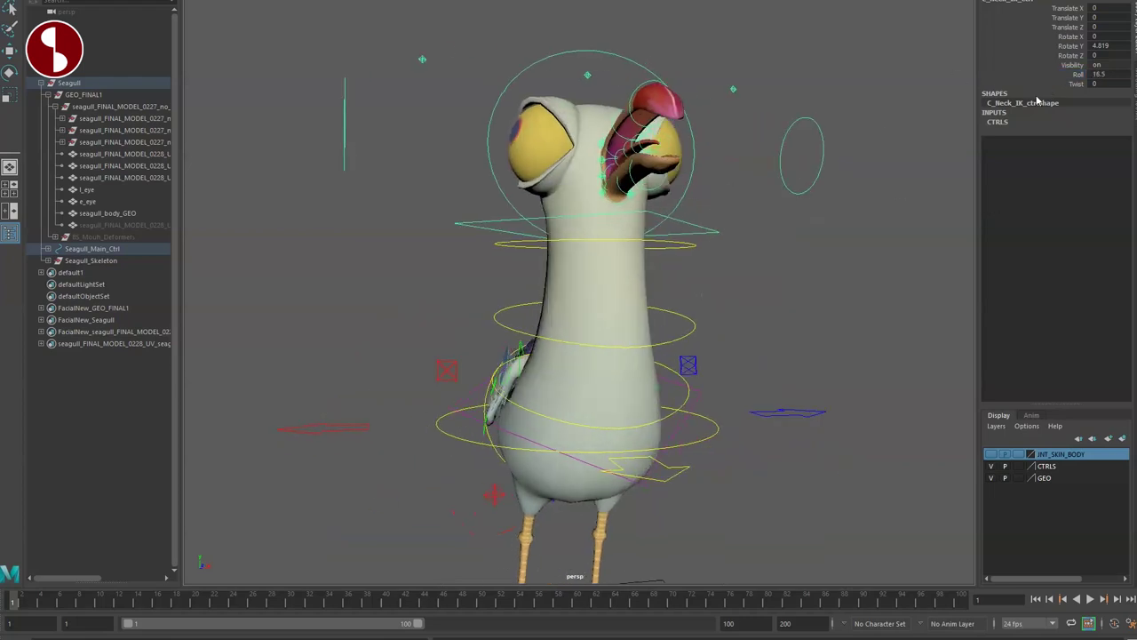
left_click(1077, 83)
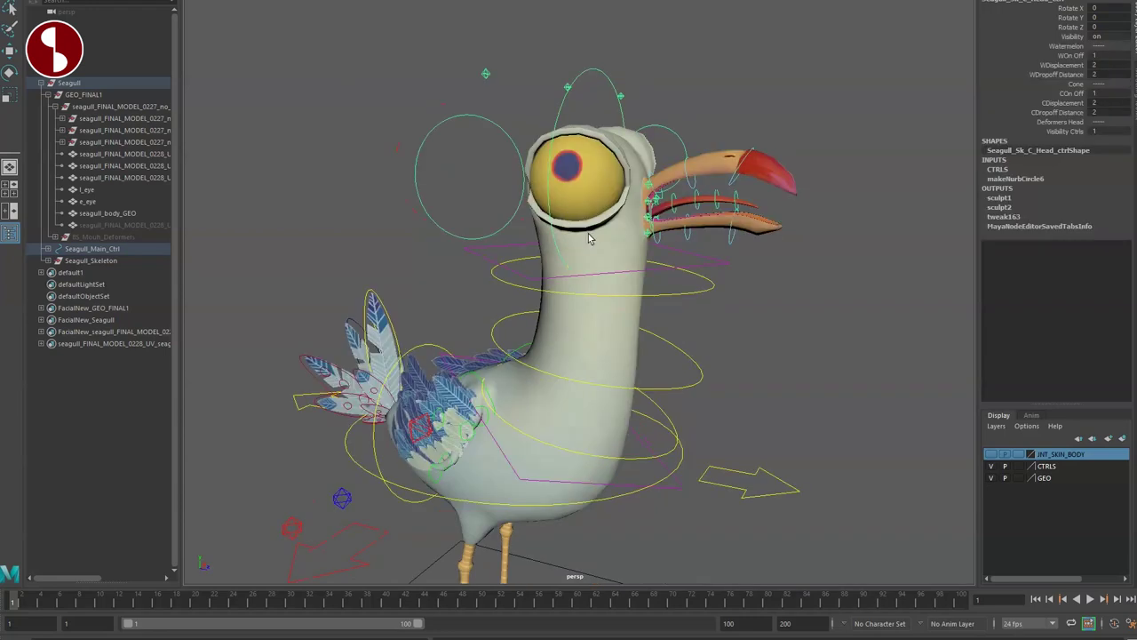
Try rotating the main head control in different directions and undo each rotation
key("e")
mouse_move(591, 233)
left_mouse_down()
mouse_move(643, 238)
mouse_move(604, 248)
left_mouse_up()
key("ctrl+z")
key("w")
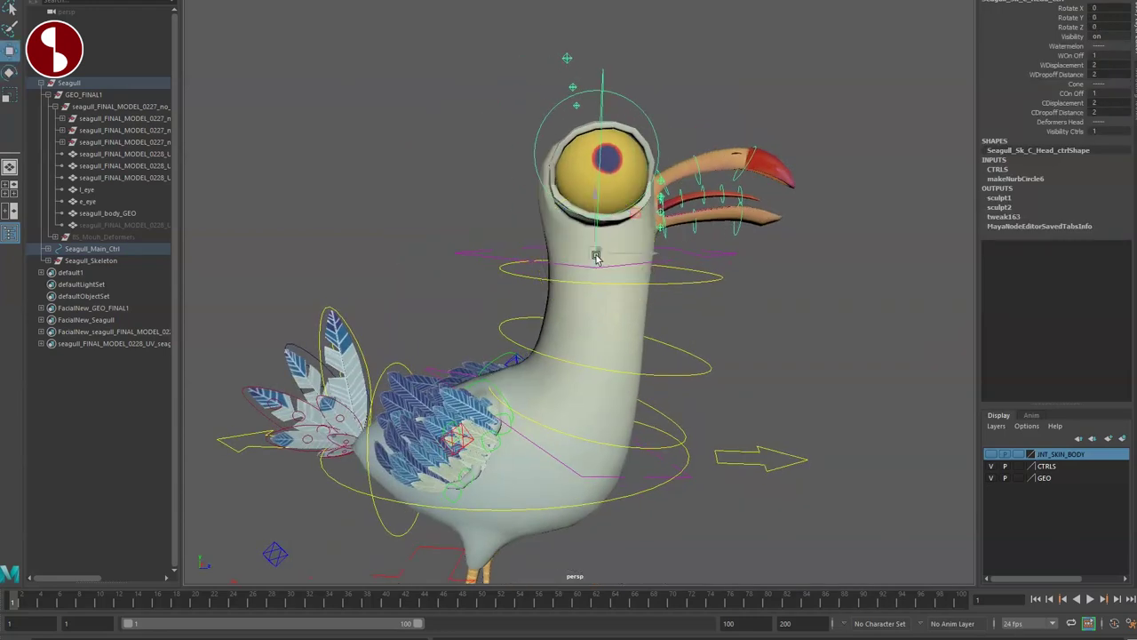
key("e")
mouse_move(634, 224)
left_mouse_down()
mouse_move(579, 235)
mouse_move(634, 273)
mouse_move(625, 222)
left_mouse_up()
key("ctrl+z")
Set the head control's Watermelon and Cone On Off, Displacement and Dropoff Distance attributes to 0, and select its Visibility Ctrls value
left_click_drag(670, 299, 544, 318, "alt")
left_click(1059, 56)
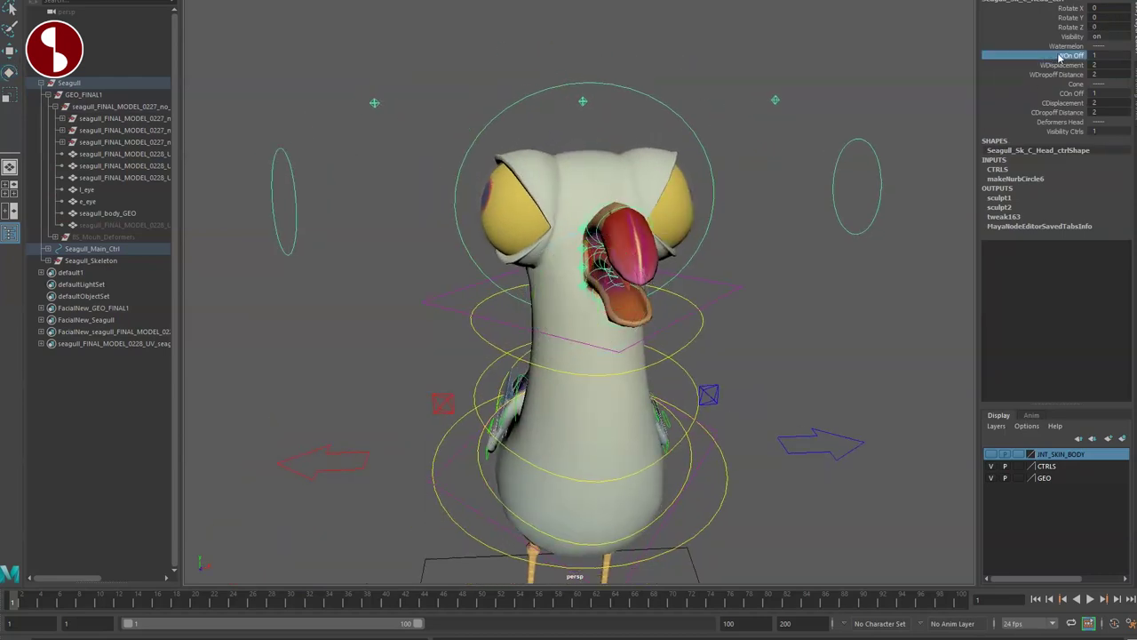
left_click_drag(835, 146, 782, 116, "alt")
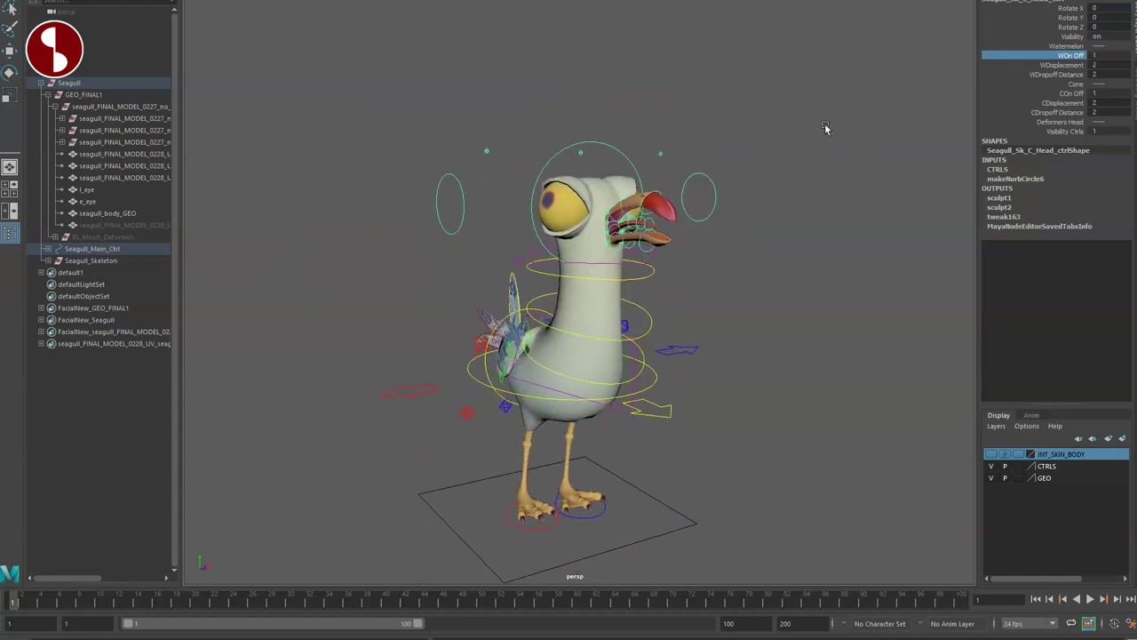
left_click(1106, 57)
type("0")
key("Return")
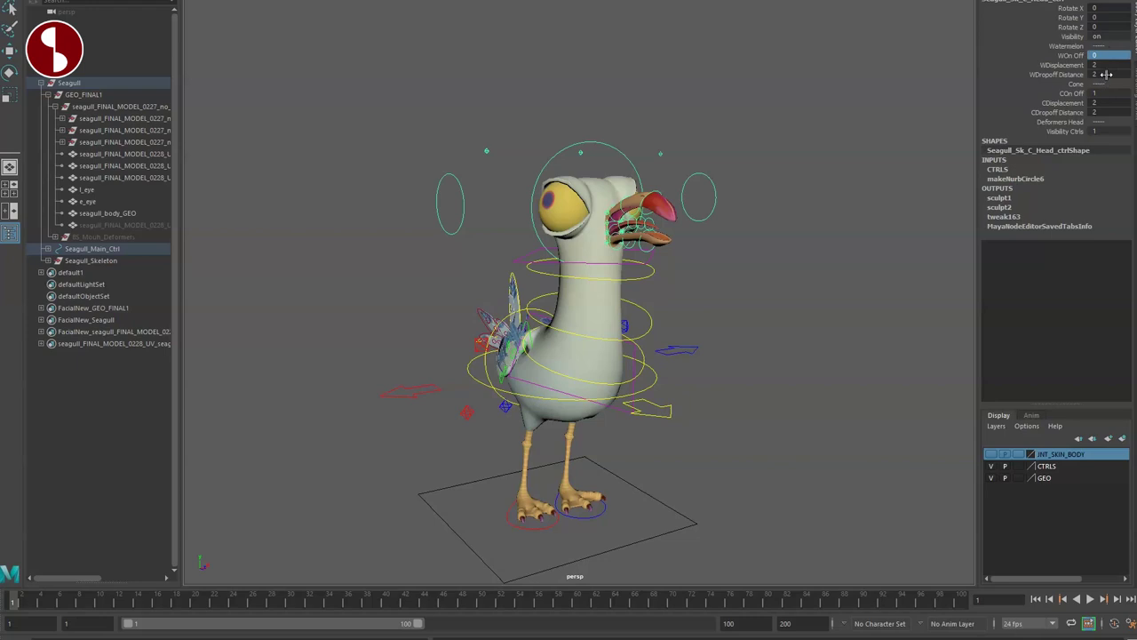
left_click(1109, 74)
type("0")
key("Return")
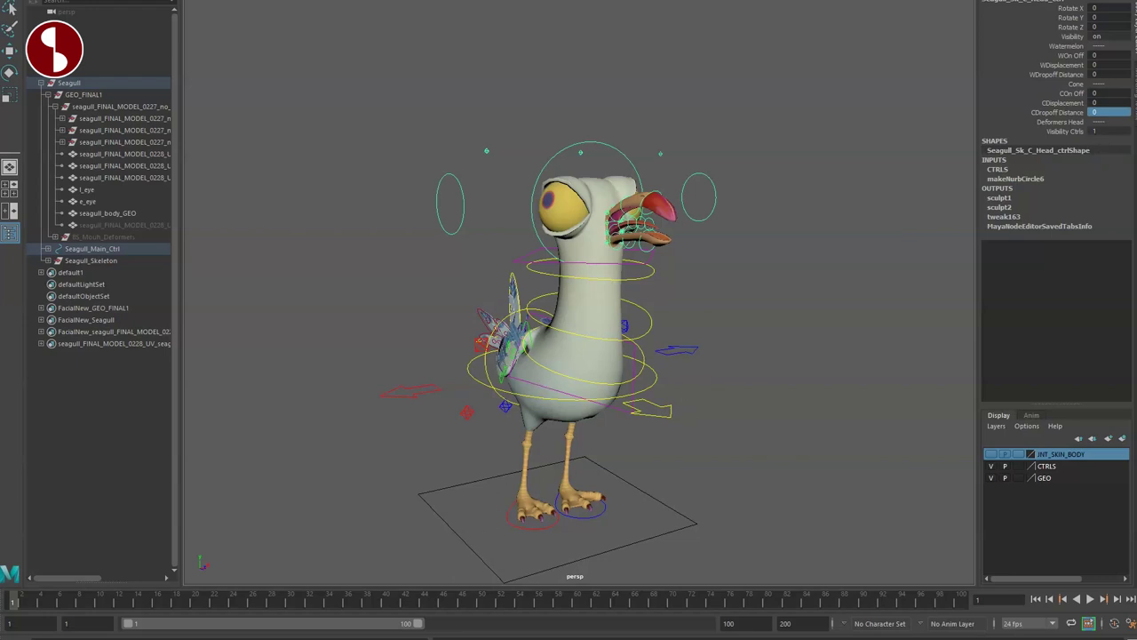
left_click(1107, 132)
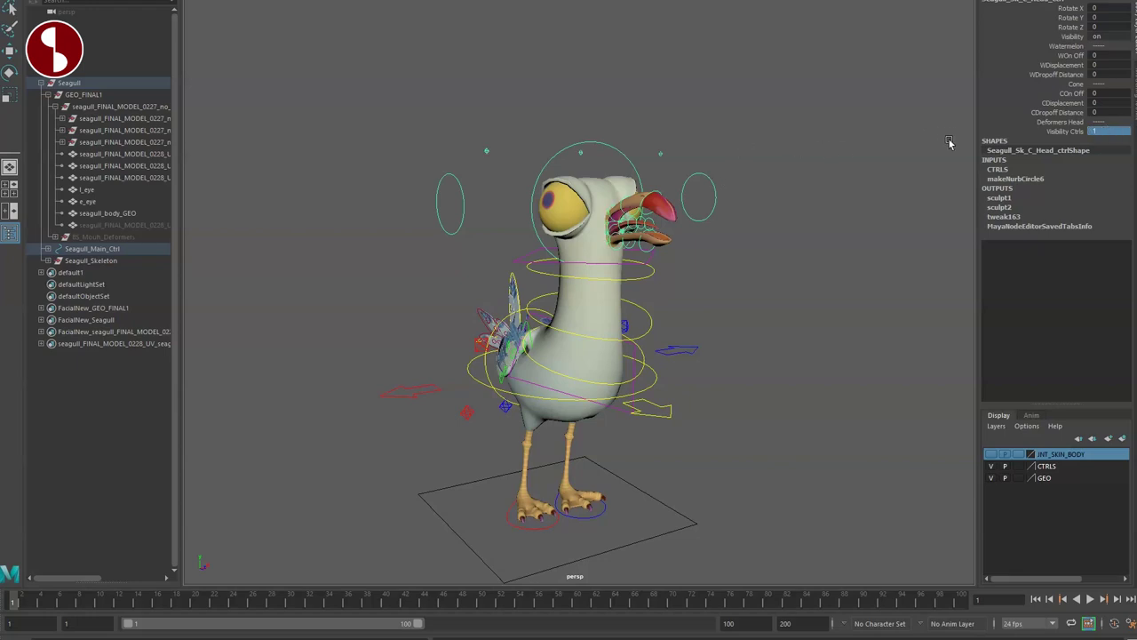
Try moving the three small deformer controls above the head and undo each move
left_click_drag(882, 278, 619, 365, "alt")
scroll(763, 287, "up", 3)
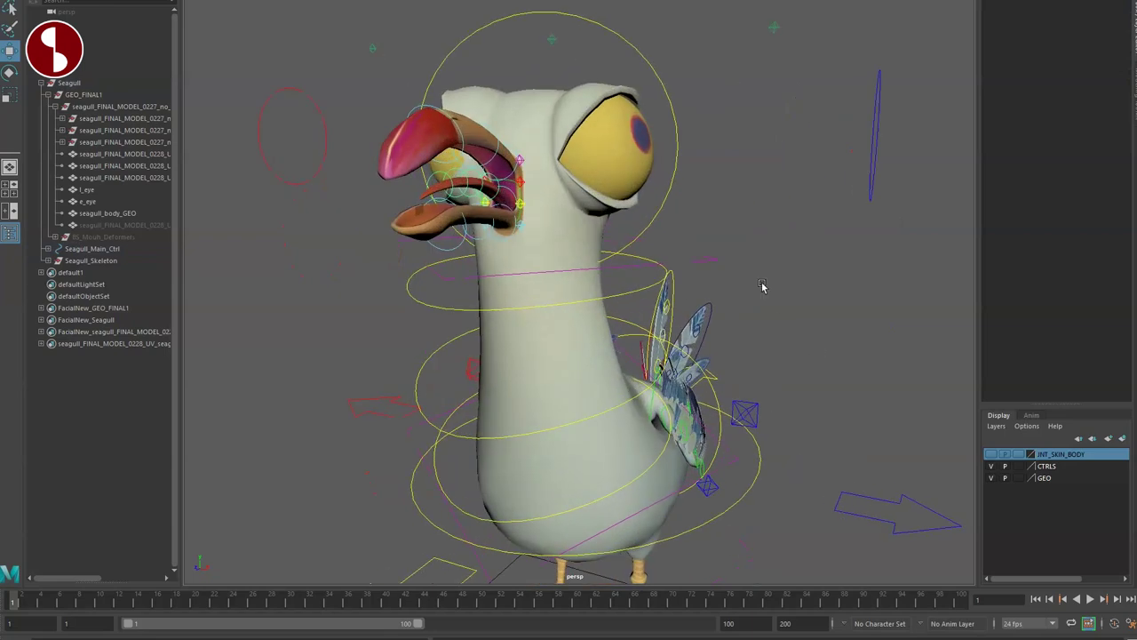
left_click_drag(762, 286, 737, 221, "alt")
left_click(774, 156)
left_click_drag(774, 137, 813, 150)
key("ctrl+z")
left_click_drag(627, 213, 650, 218, "alt")
left_click(579, 132)
left_click_drag(579, 132, 611, 132)
key("ctrl+z")
left_click(356, 121)
left_click_drag(356, 121, 359, 166)
key("ctrl+z")
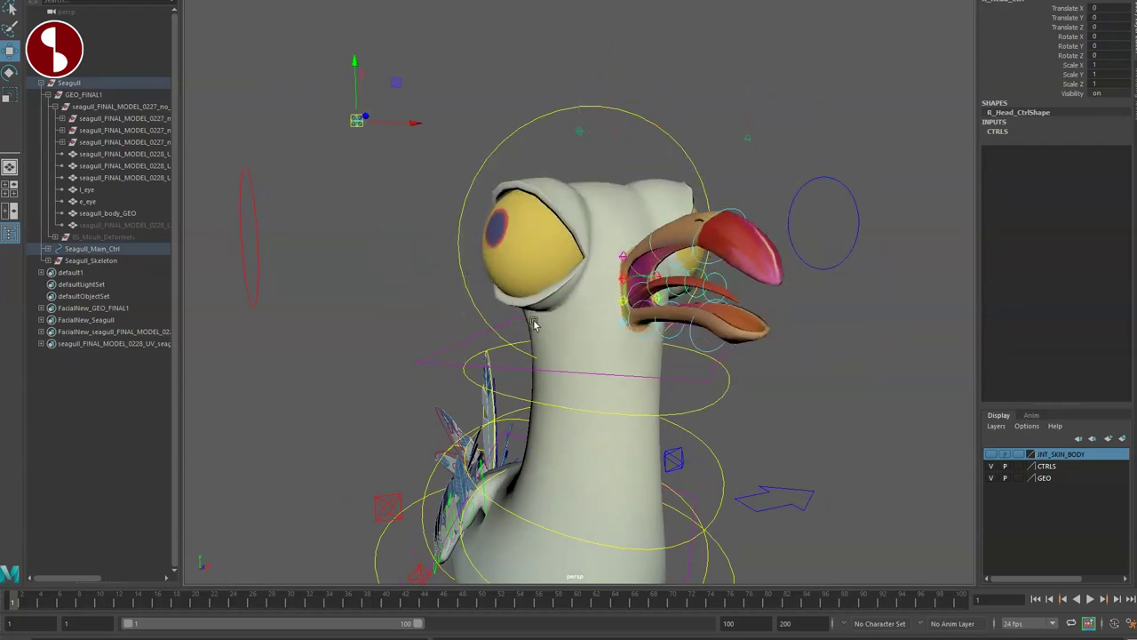
Select the right eye control and try moving it down in front of the neck to aim the pupil
scroll(480, 336, "down", 3)
left_click_drag(480, 336, 529, 334, "alt")
left_click(472, 282)
middle_click_drag(470, 322, 468, 305, "alt")
left_click_drag(450, 223, 662, 313)
middle_click_drag(662, 311, 621, 236)
Try the right eye control's Tilt Top, Pupil and Blink Bottom attributes
left_click(1031, 46)
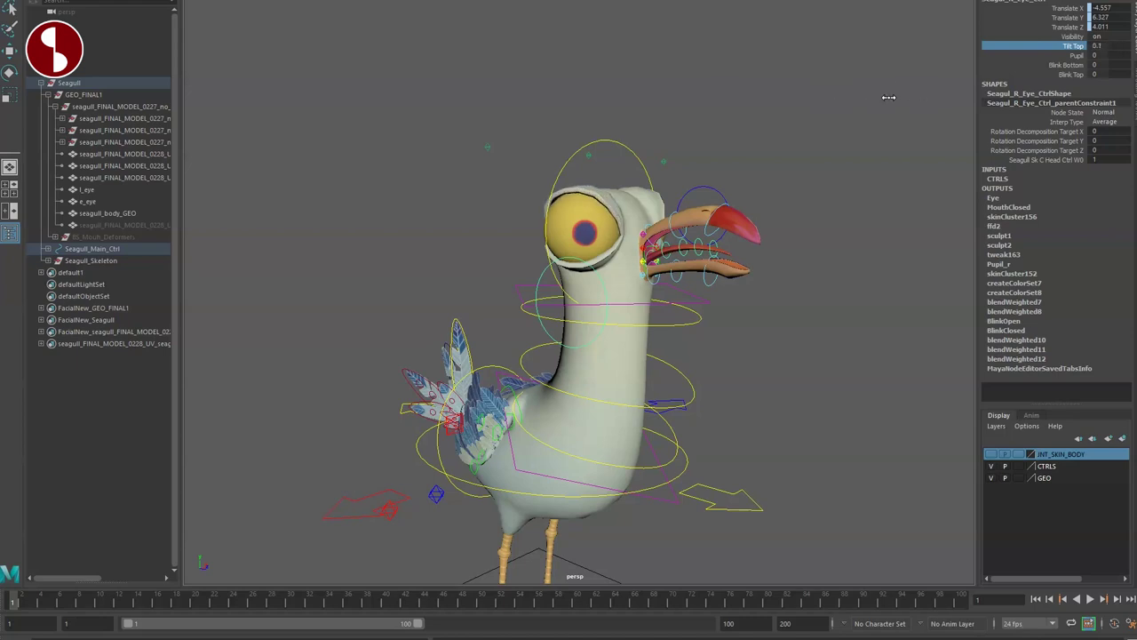
left_click(1036, 55)
left_click(1044, 65)
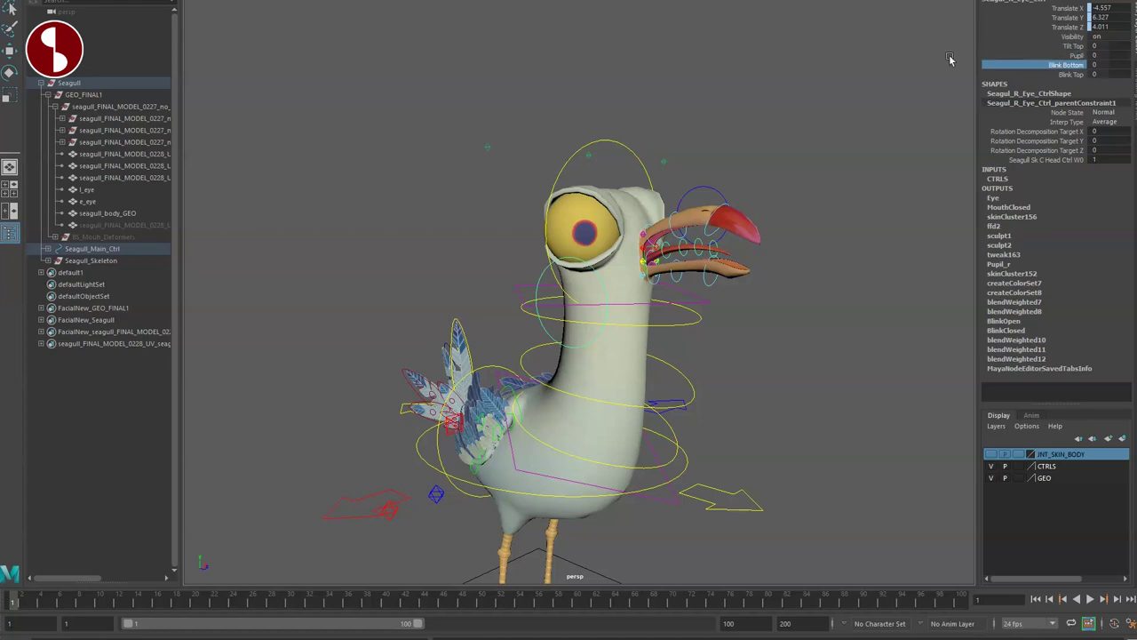
middle_click_drag(898, 68, 939, 81)
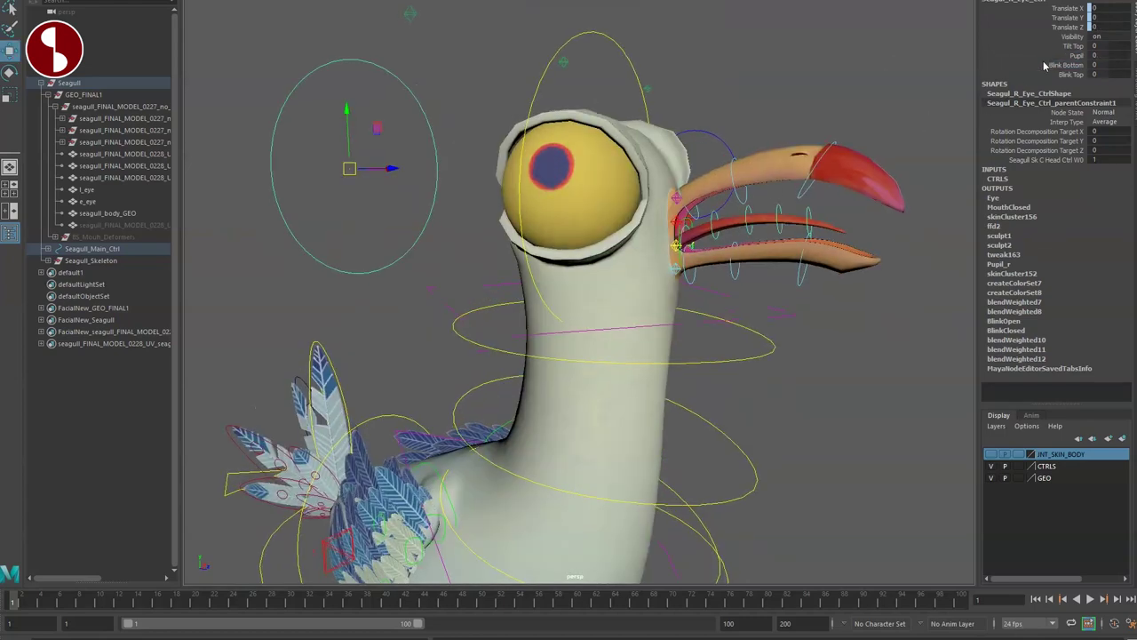
Set the right eye control's Blink Bottom and Blink Top to 10 and view the eyelids up close
left_click_drag(1045, 65, 1045, 75)
middle_click_drag(844, 144, 865, 173)
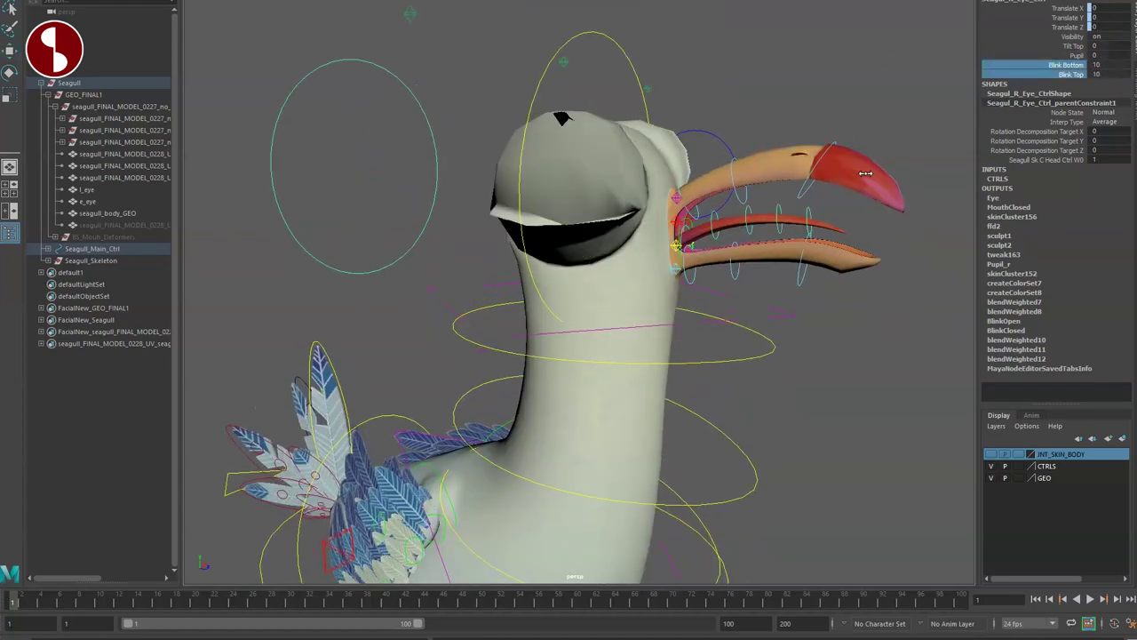
mouse_move(577, 277)
left_mouse_down("alt")
mouse_move(705, 269)
mouse_move(569, 260)
mouse_move(569, 281)
left_mouse_up("alt")
right_click_drag(568, 281, 658, 353, "alt")
Select the seagull_body_GEO mesh and display it with smooth mesh preview in textured shading
key("4")
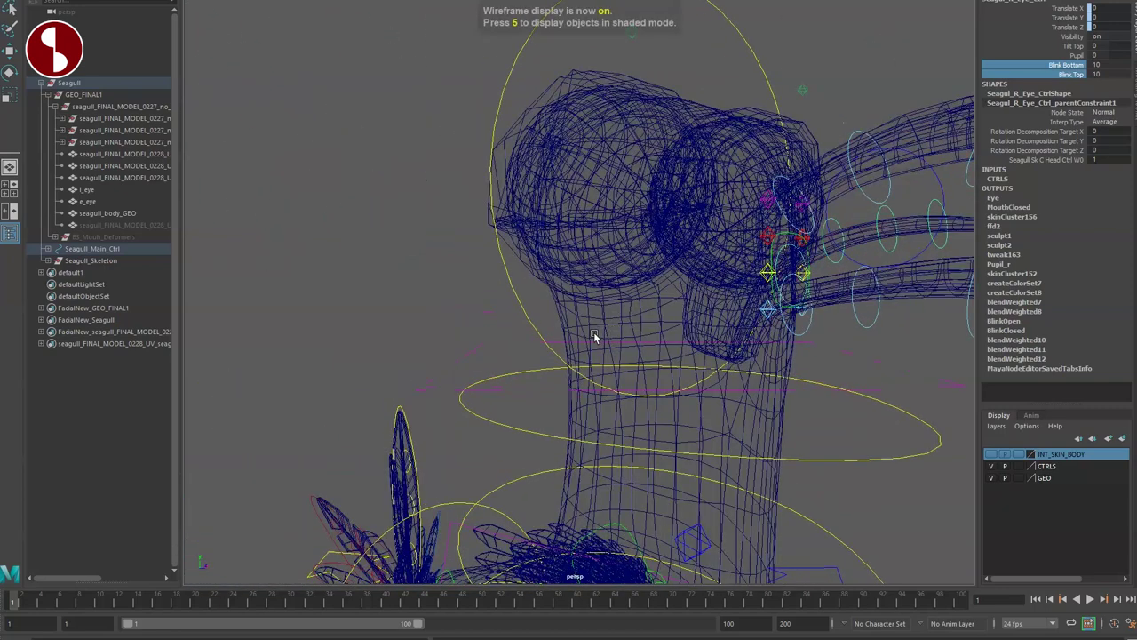
left_click(570, 333)
key("6")
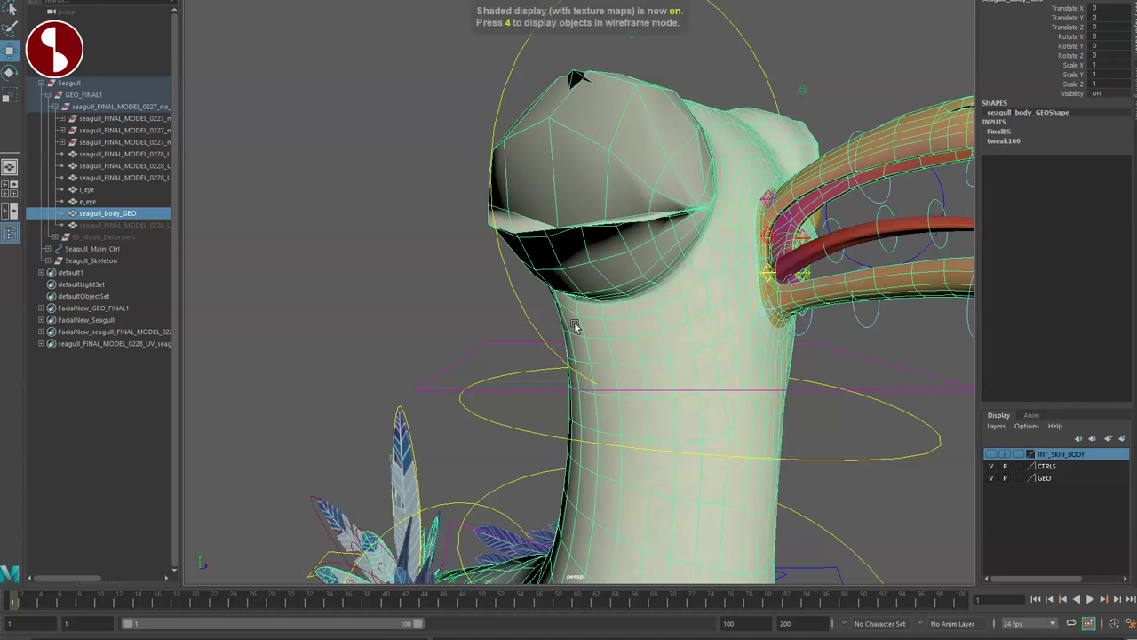
key("3")
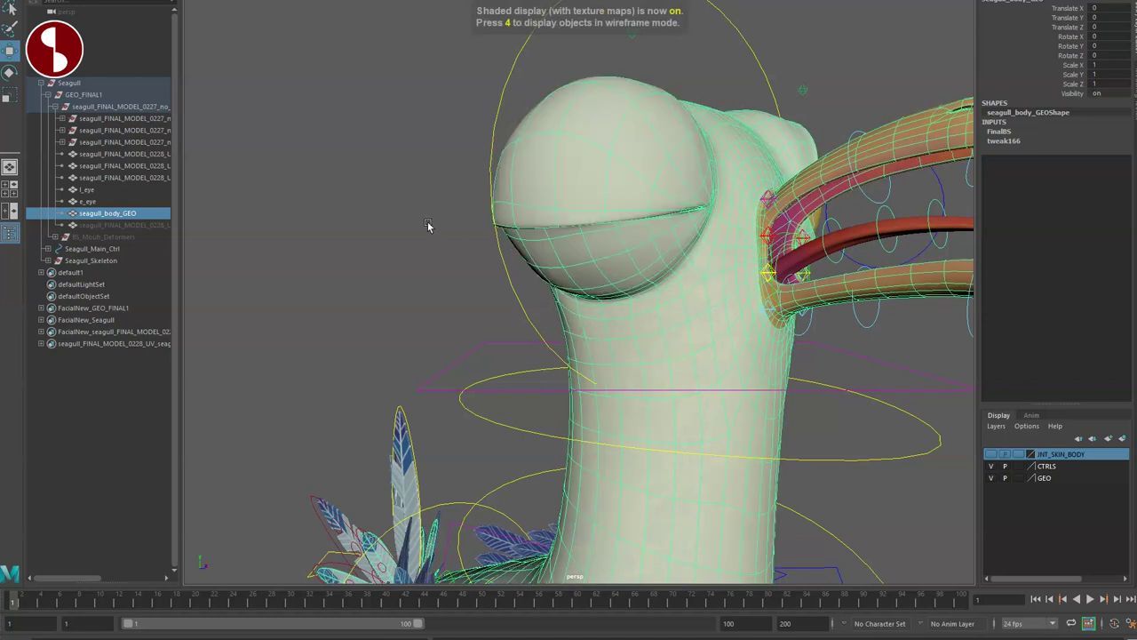
Select the right eye control and return its Blink Bottom and Blink Top to 0
left_click(474, 264)
left_click_drag(475, 264, 574, 325, "alt")
right_click_drag(574, 325, 518, 303, "alt")
left_click_drag(387, 214, 497, 187)
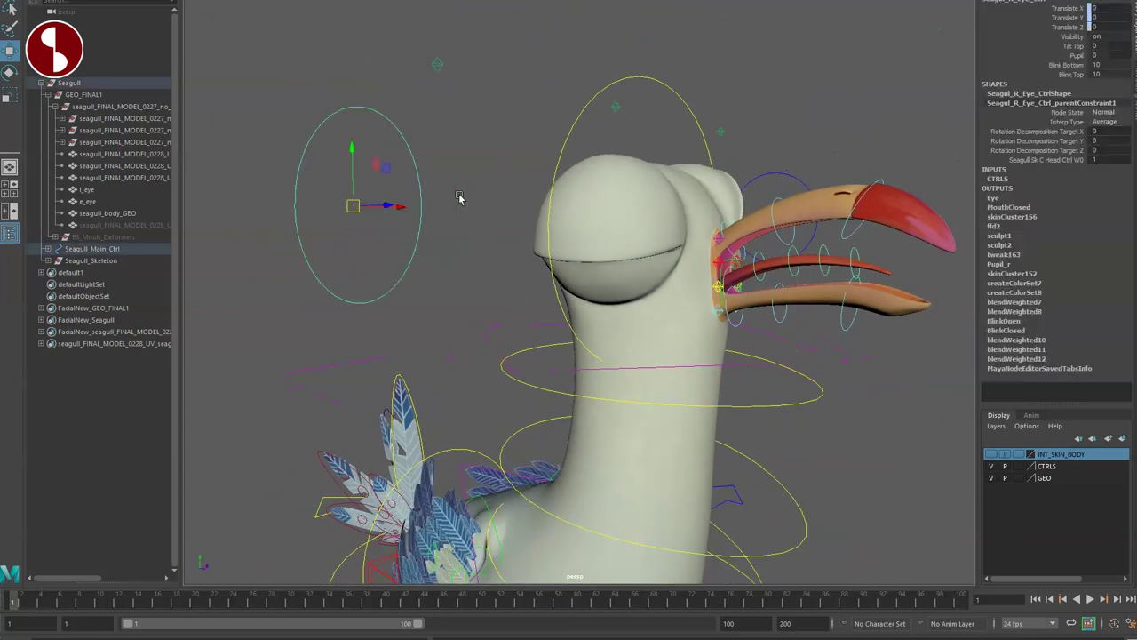
left_click_drag(1057, 65, 1058, 75)
middle_click_drag(782, 93, 739, 124)
scroll(447, 251, "down", 3)
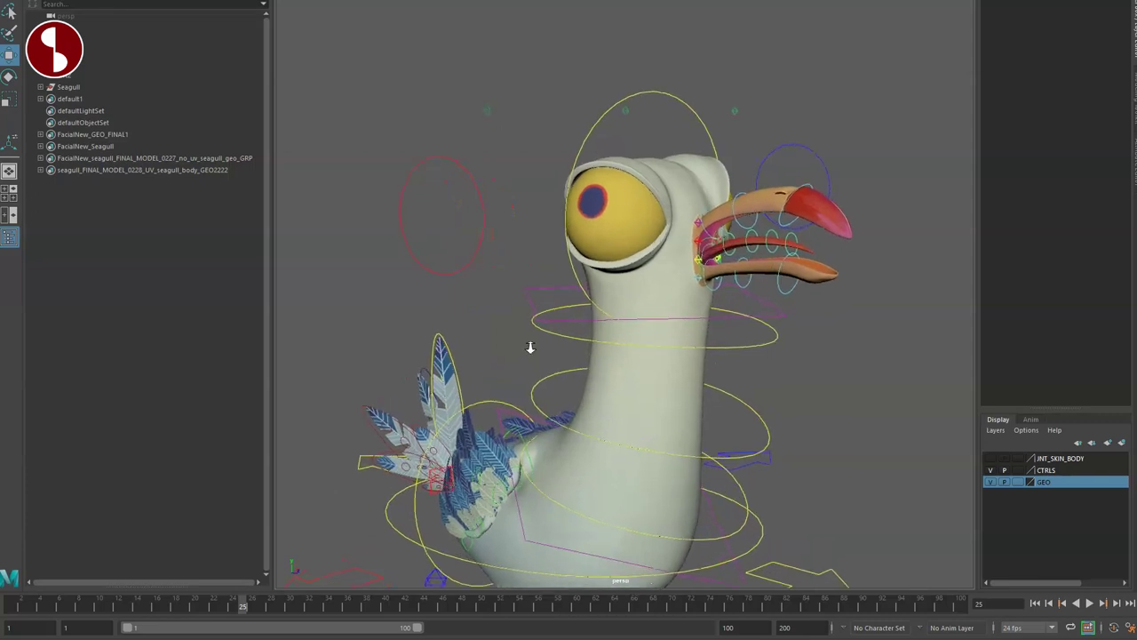
Move the right eye control to Translate X -2.762, Y 7.583 and Z 3.999
left_click_drag(530, 347, 492, 246, "alt")
left_click(492, 249)
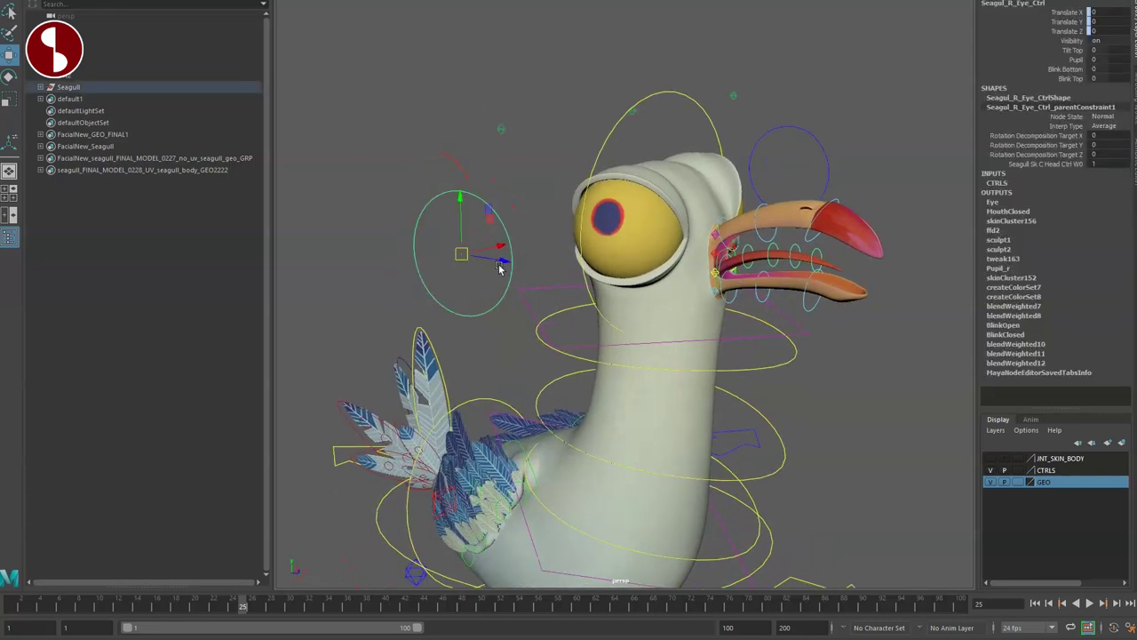
left_click_drag(553, 310, 655, 326)
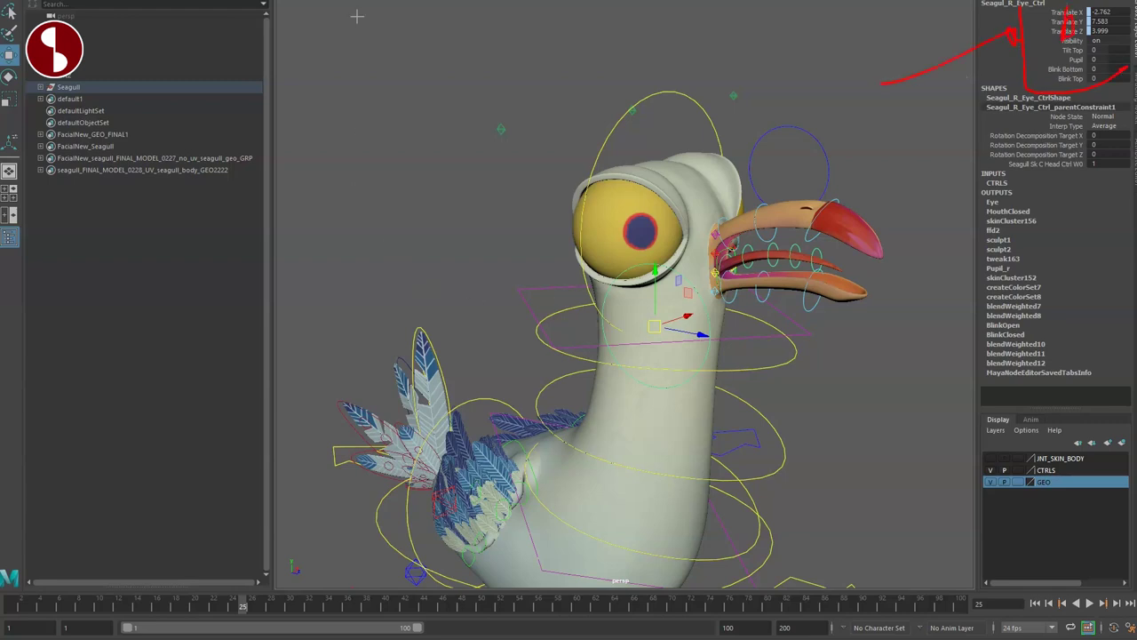
Locate the right eye control in the scene hierarchy and delete its parent constraint, Seagul_R_Eye_Ctrl_parentConstraint1
scroll(622, 345, "down", 2)
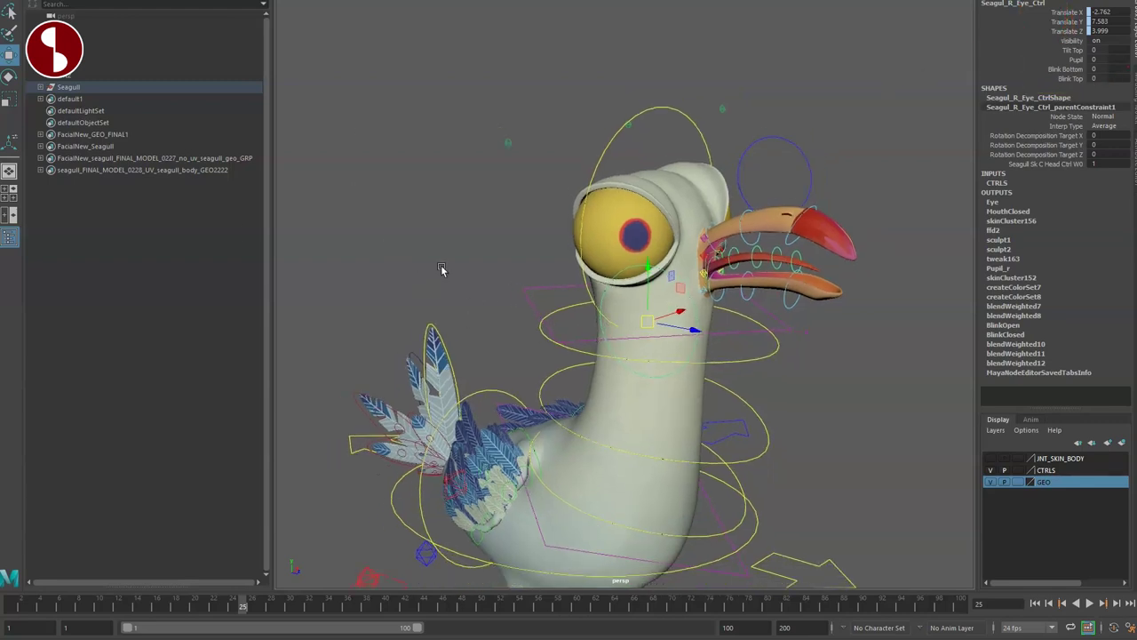
key("f")
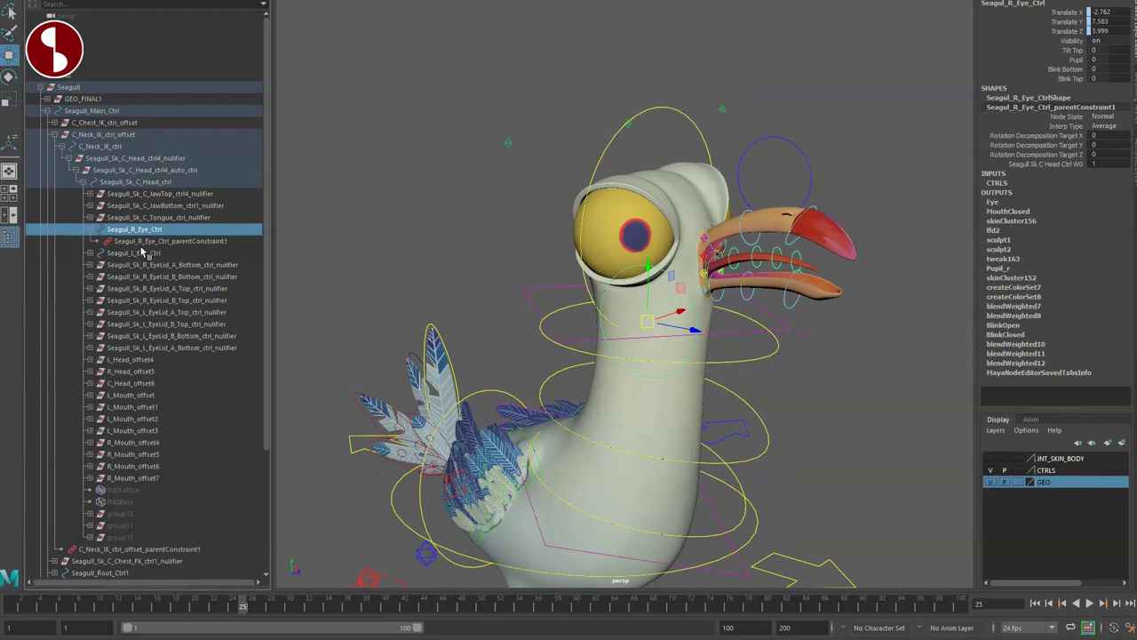
left_click(147, 241)
key("Delete")
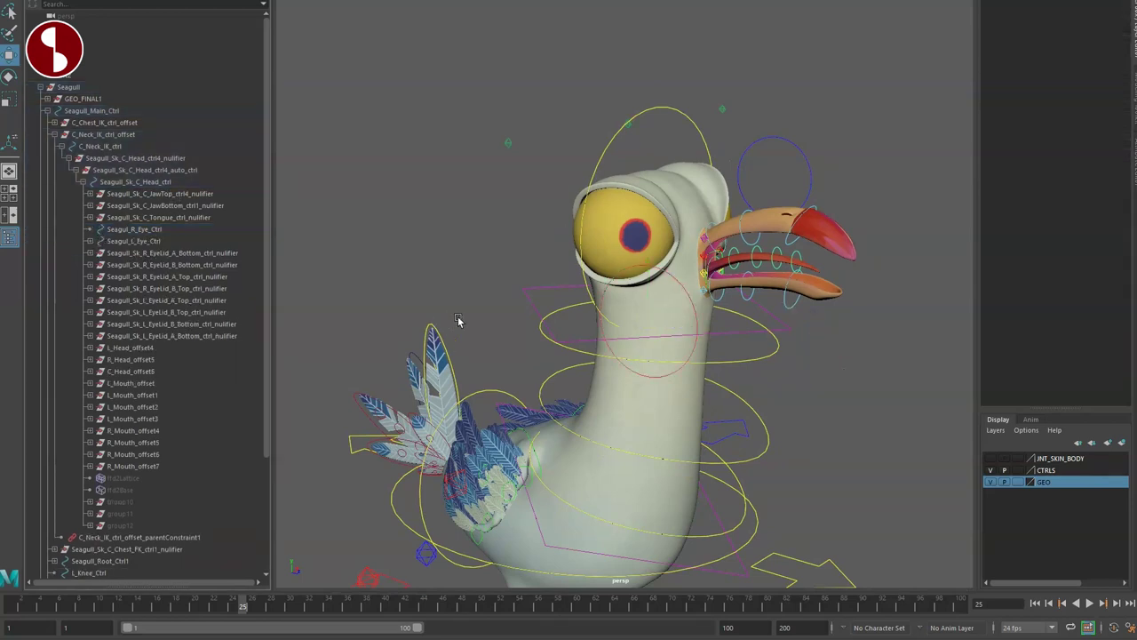
Select the right eye control and examine the eye's animation between frames 25 and 45
left_click(689, 296)
scroll(623, 311, "down", 3)
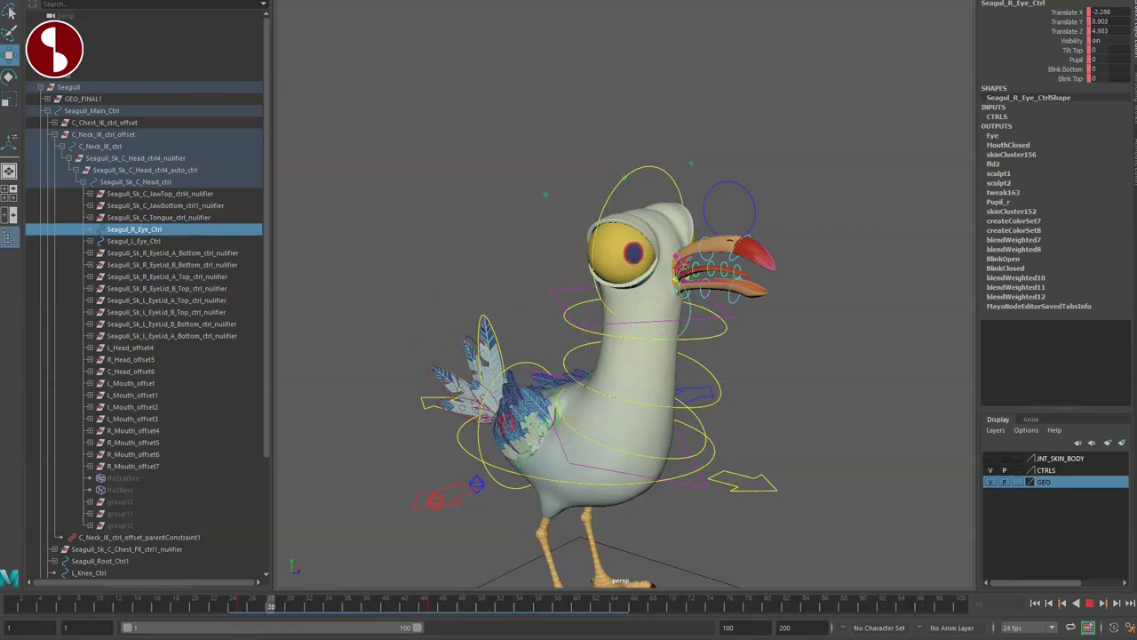
left_click_drag(518, 458, 457, 394, "alt")
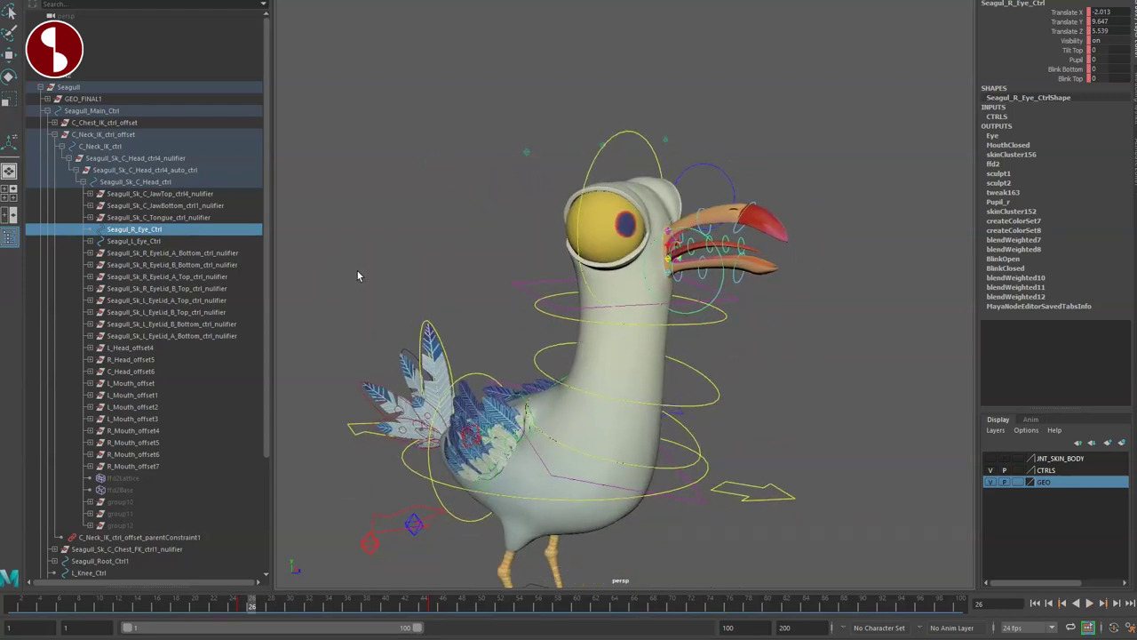
Try rotating the main head control in several directions at frame 45, undo the rotations and clear the selection
left_click_drag(592, 318, 585, 137, "alt")
left_click(625, 137)
key("e")
mouse_move(611, 290)
left_mouse_down()
mouse_move(578, 292)
mouse_move(597, 306)
mouse_move(597, 289)
left_mouse_up()
left_click_drag(781, 278, 869, 308)
left_click_drag(681, 149, 698, 181)
key("ctrl+z")
key("ctrl+z")
key("ctrl+z")
key("ctrl+z")
key("ctrl+z")
left_click(401, 304)
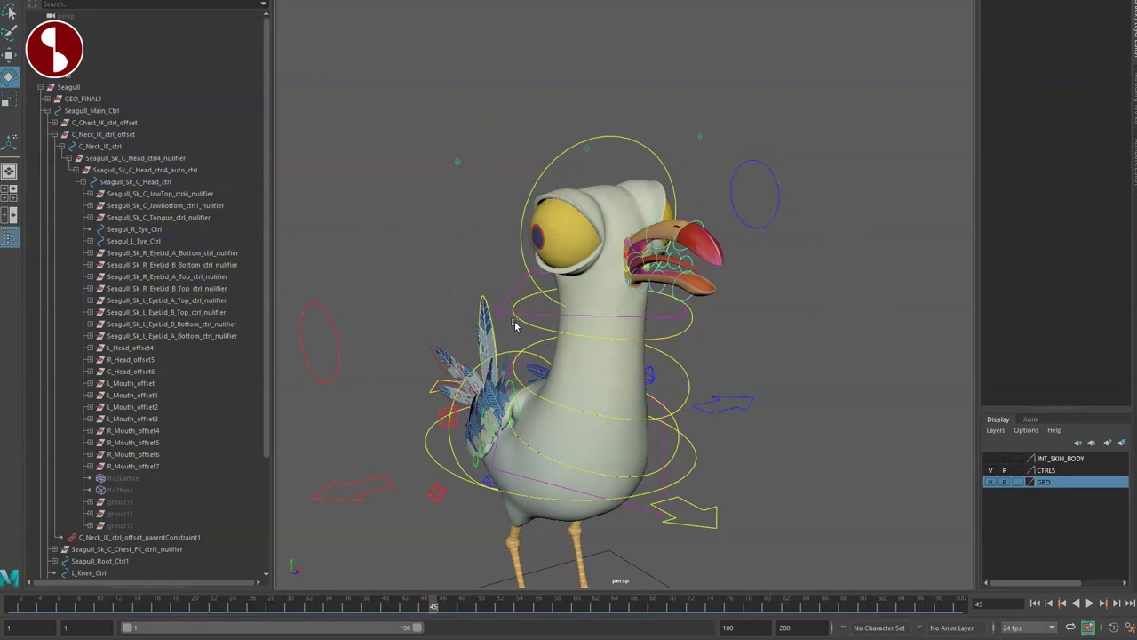
Move the right eye control in front of the beak, to Translate X -0.053, Y 13.765 and Z 2.878
left_click_drag(401, 304, 492, 300, "alt")
left_click(487, 293)
key("w")
left_click_drag(579, 236, 580, 344, "alt")
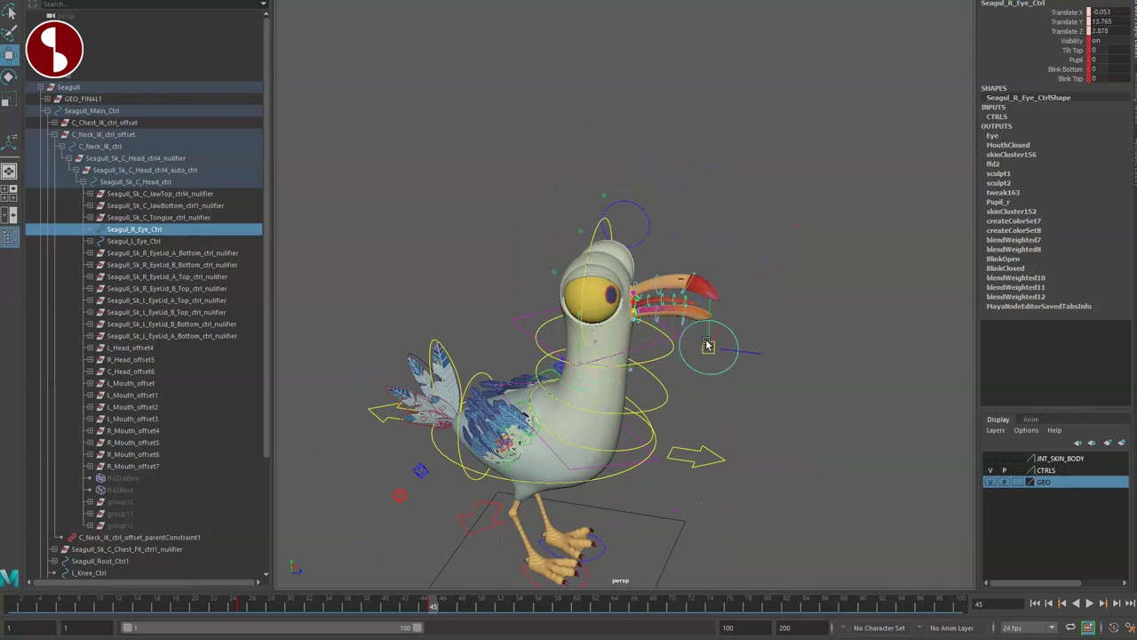
left_click_drag(705, 347, 643, 372, "alt")
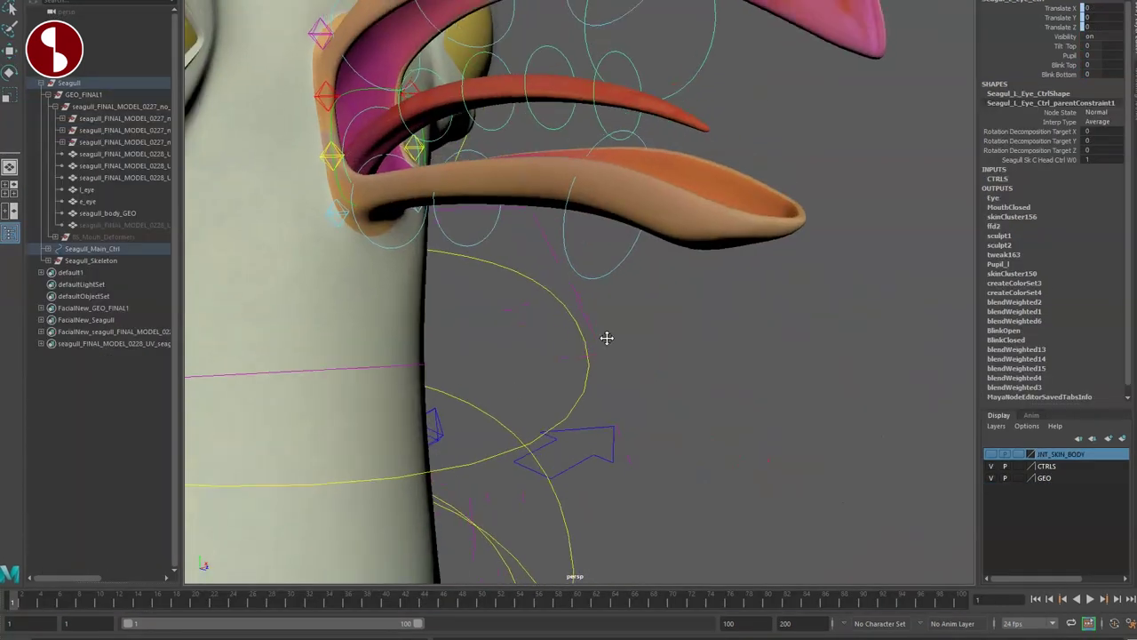
Try several individual beak controls, including the lower jaw's JawBottom_ctrl2, and undo each change
left_click_drag(607, 337, 578, 206, "alt")
left_click(574, 175)
left_click_drag(606, 157, 599, 155)
key("ctrl+z")
left_click(653, 136)
left_click_drag(674, 112, 738, 95)
key("ctrl+z")
left_click_drag(708, 305, 690, 295, "alt")
left_click(656, 285)
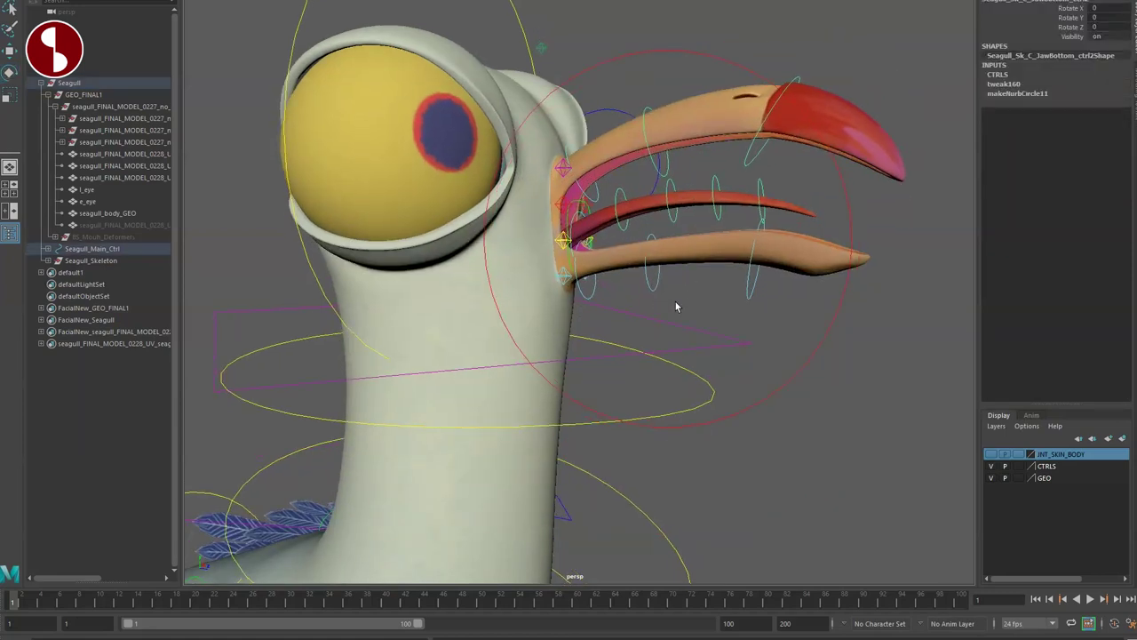
left_click_drag(701, 232, 705, 236)
key("ctrl+z")
Move the lowest right mouth corner control, R_Mouth_Ctrl3, to Translate X -0.422 and Y -1.617
left_click(564, 278)
key("w")
left_click_drag(551, 301, 550, 307)
left_click_drag(558, 311, 509, 331, "alt")
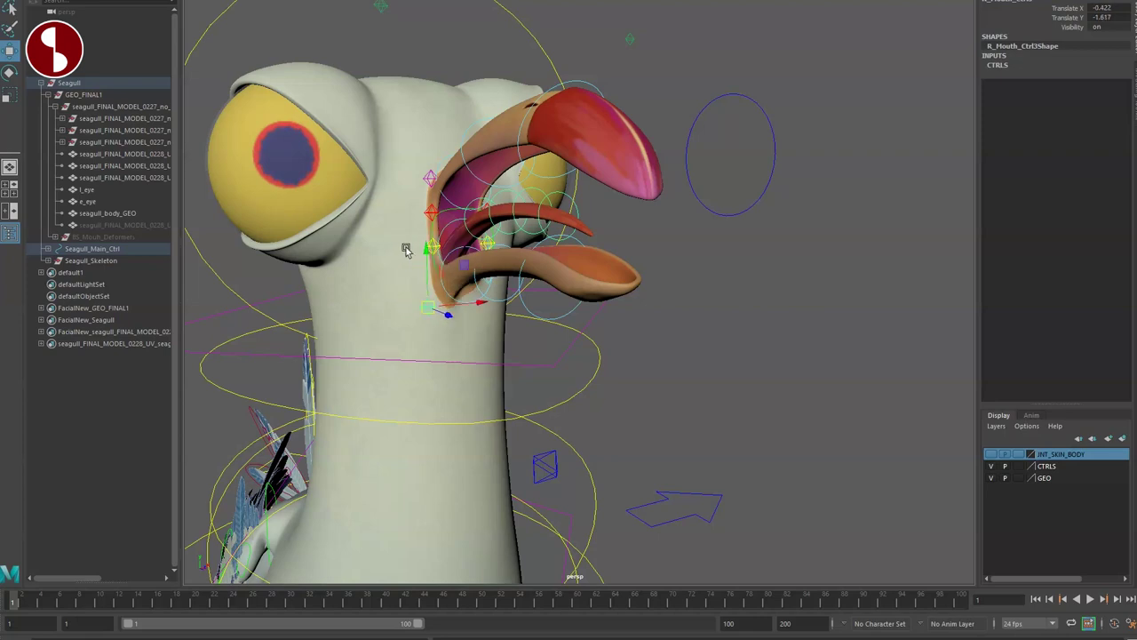
Try moving the yellow right mouth corner control, R_Mouth_Ctrl2, and its neighbours, and undo the moves
left_click(436, 244)
right_click_drag(436, 246, 472, 338, "alt")
middle_click_drag(472, 338, 533, 331, "alt")
mouse_move(533, 330)
right_mouse_down("alt")
mouse_move(574, 328)
mouse_move(530, 316)
right_mouse_up("alt")
left_click(483, 267)
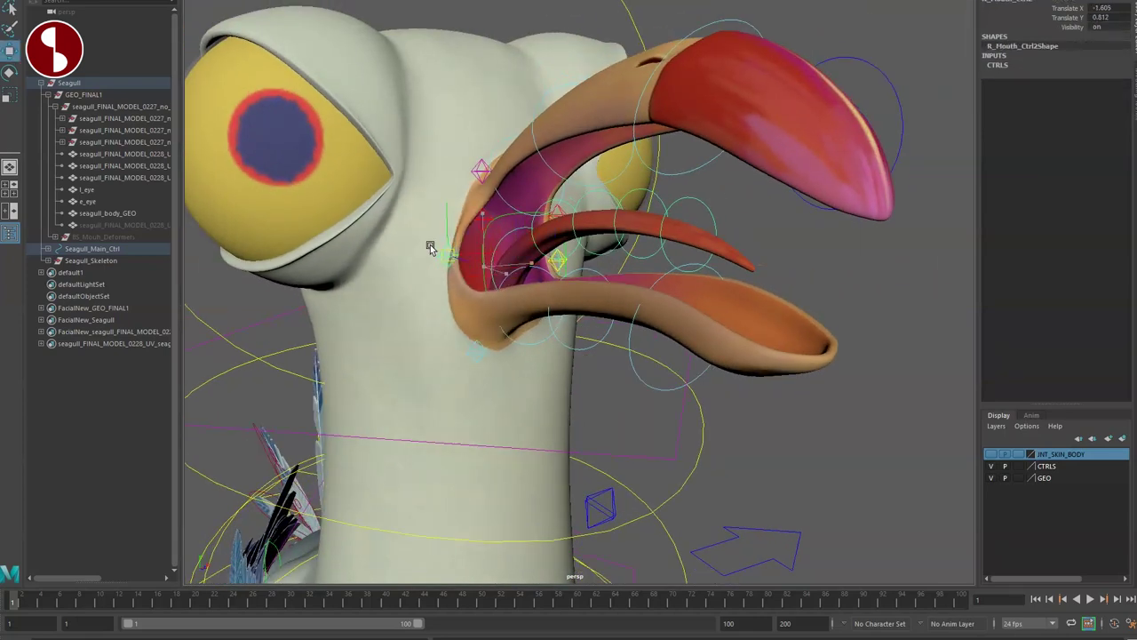
left_click_drag(429, 265, 430, 262)
key("ctrl+z")
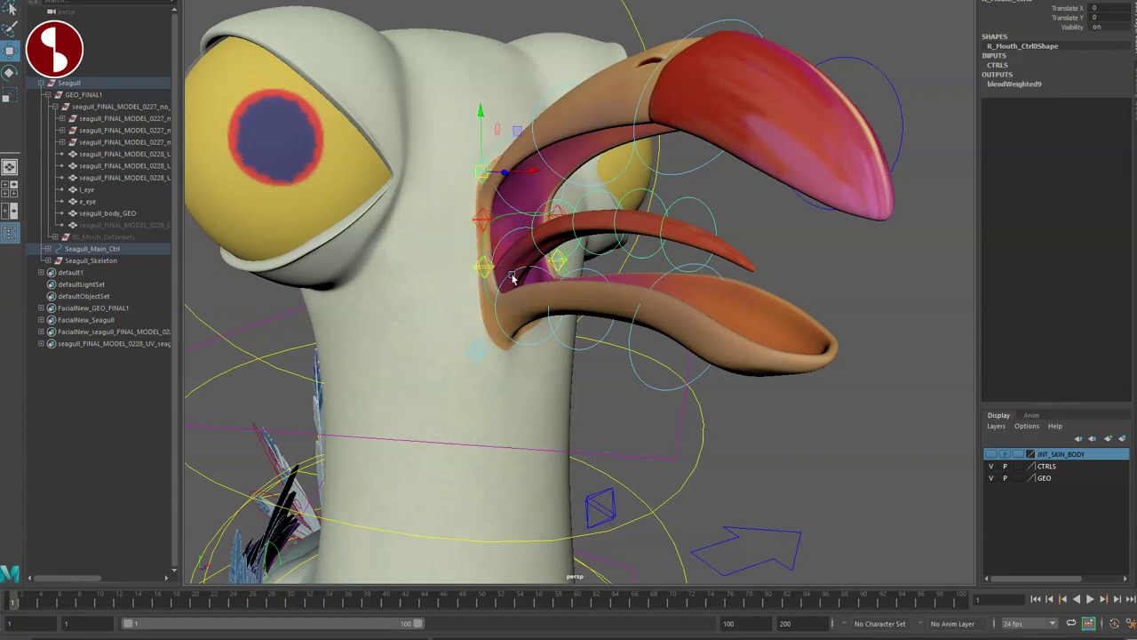
Try moving the tongue's base control and undo the changes
left_click_drag(580, 298, 476, 301, "alt")
middle_click_drag(419, 249, 510, 270, "alt")
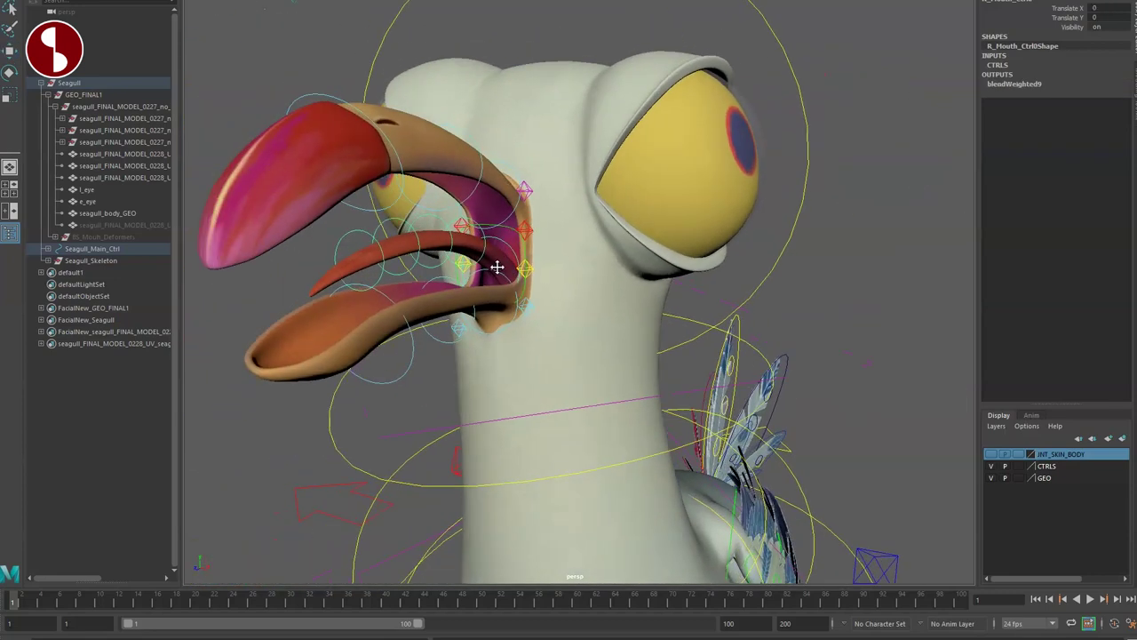
left_click_drag(510, 270, 554, 373, "alt")
left_click(555, 373)
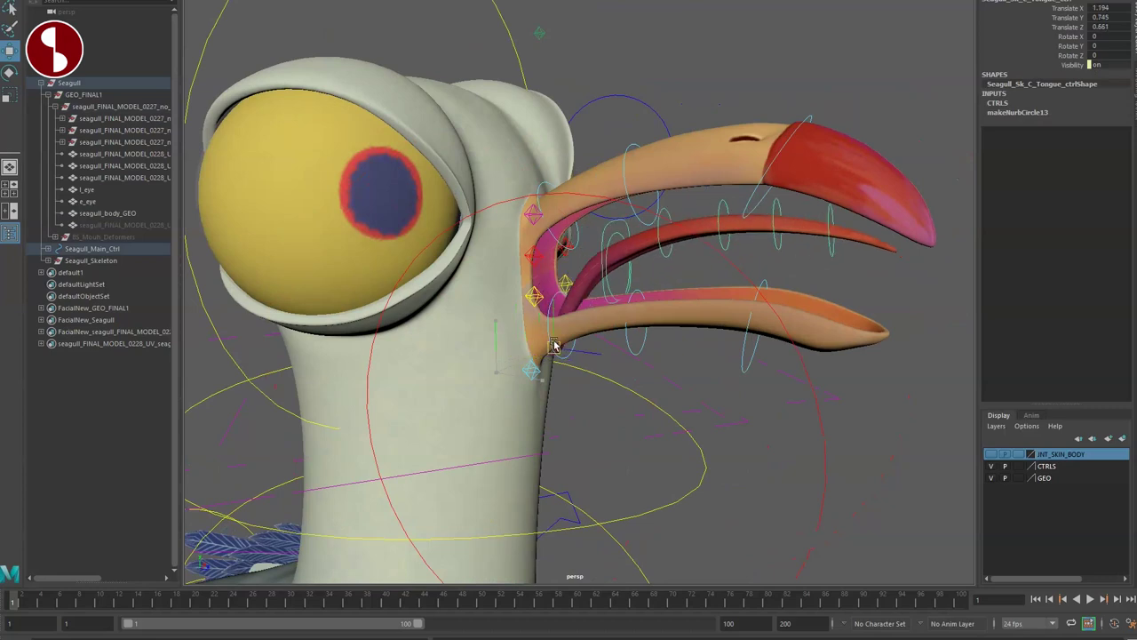
left_click_drag(371, 352, 573, 290)
key("ctrl+z")
key("ctrl+z")
Select the main head control, try rotating the head once more, and undo the rotation
left_click(583, 346)
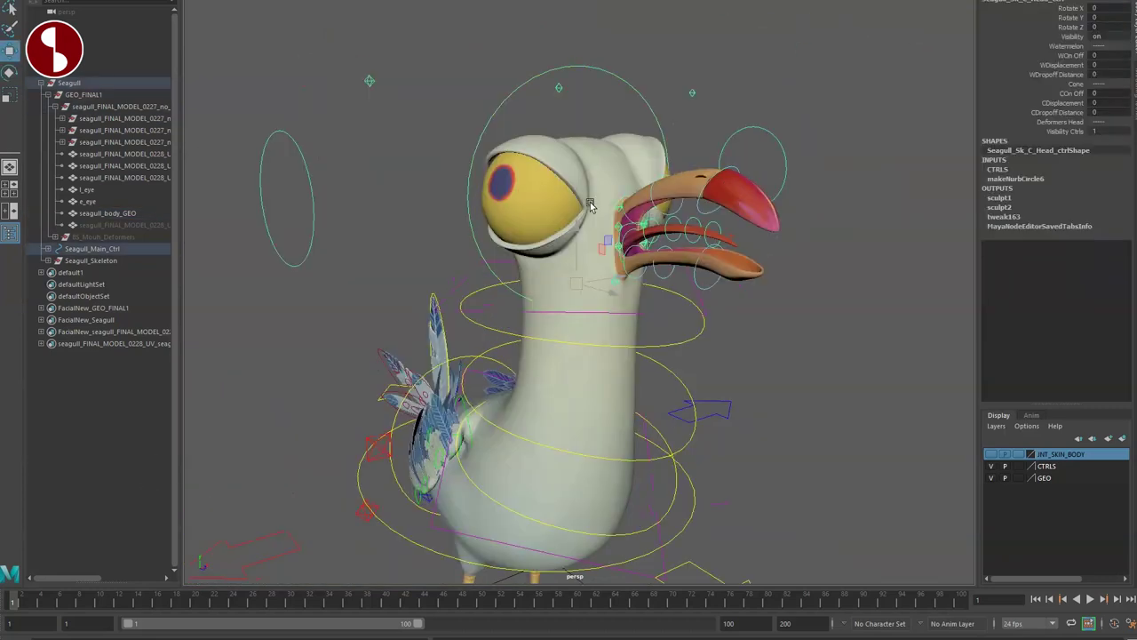
mouse_move(590, 204)
left_mouse_down("alt")
mouse_move(650, 304)
mouse_move(597, 215)
left_mouse_up("alt")
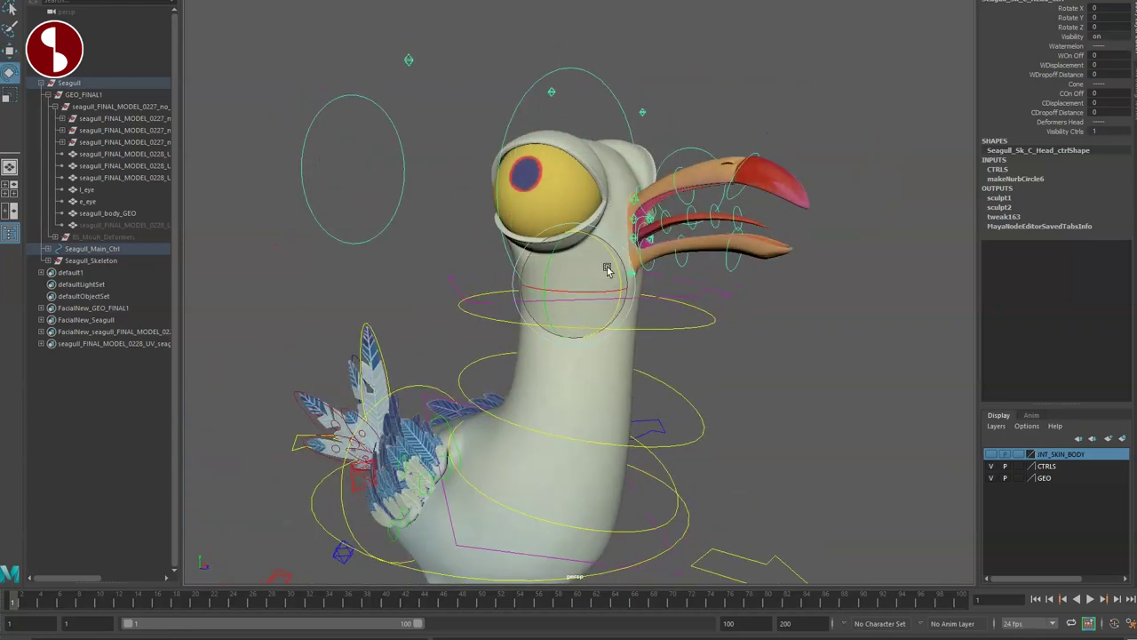
left_click_drag(606, 265, 620, 360)
key("ctrl+z")
Bend the neck forward by rotating the neck FK controls to 41.849 on Z
right_click_drag(621, 360, 594, 317, "alt")
left_click_drag(593, 317, 622, 329, "alt")
left_click(672, 402)
left_click_drag(554, 312, 592, 308)
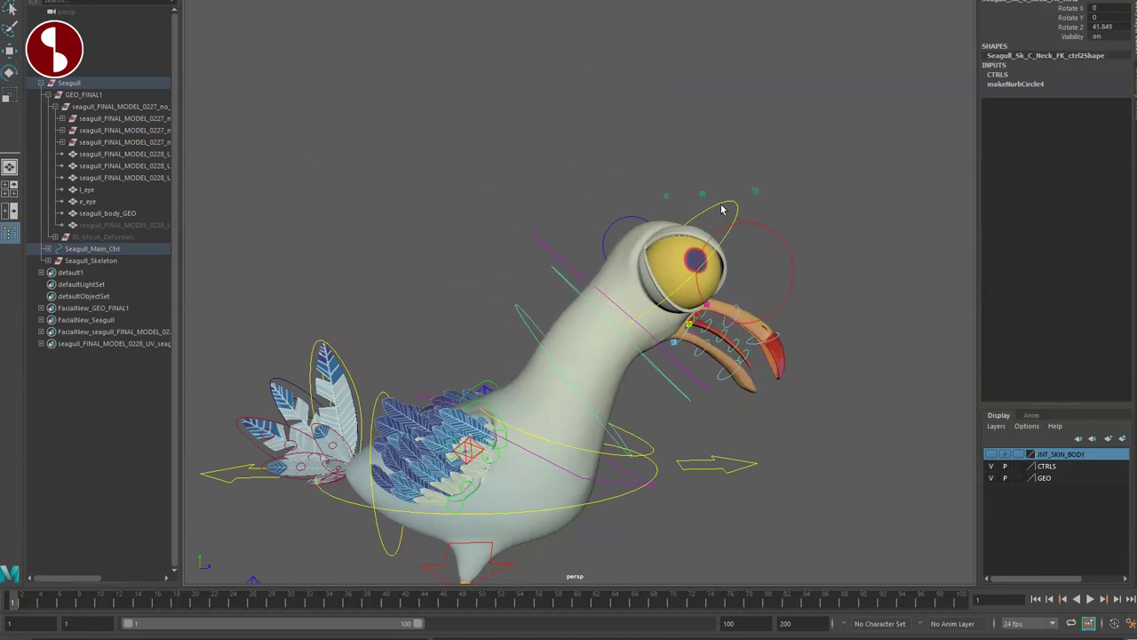
Try tilting the head up to -42.069 on Rotate Z with the head control, and undo the head and neck rotations
left_click(654, 225)
key("e")
left_click_drag(622, 257, 595, 282)
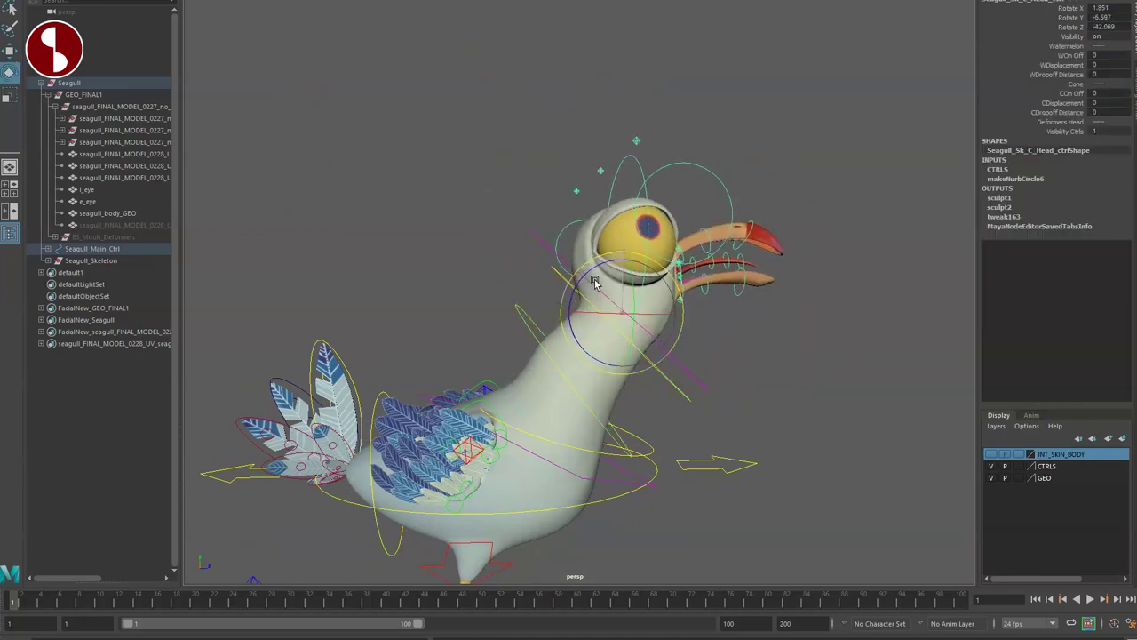
key("ctrl+z")
key("ctrl+z")
key("ctrl+z")
key("ctrl+z")
key("q")
left_click_drag(480, 325, 444, 318, "alt")
right_click_drag(444, 318, 471, 303, "alt")
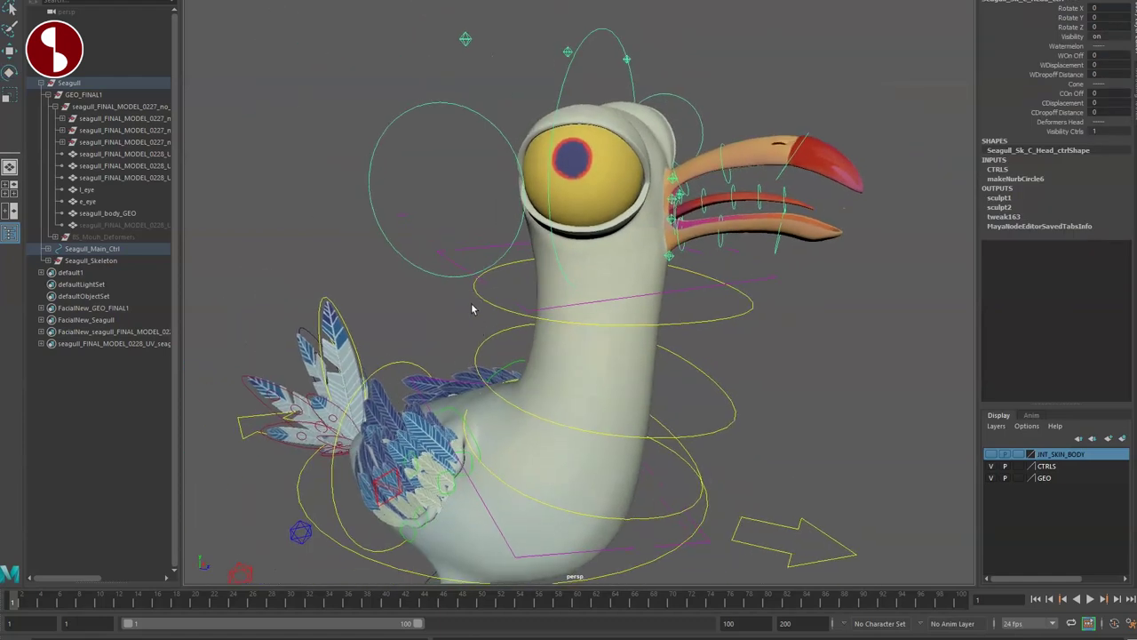
Try the neck IK control's Roll and Twist channels, setting Roll to 16.5 and returning Twist to 0
left_click(453, 256)
left_click_drag(581, 400, 748, 253, "alt")
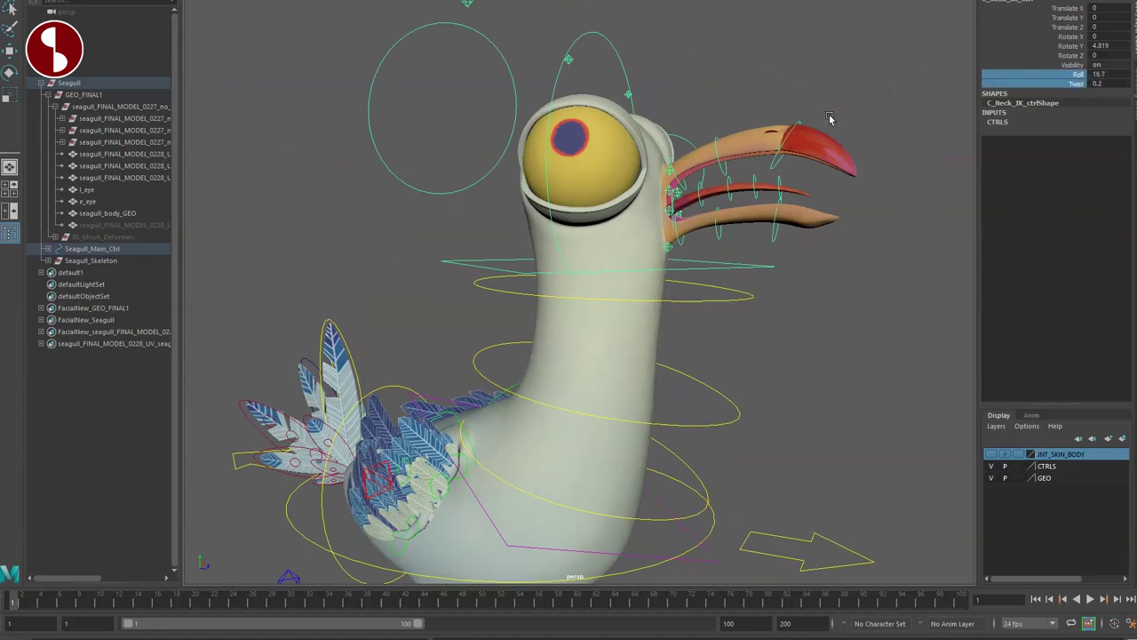
middle_click_drag(526, 282, 634, 190, "alt")
right_click_drag(635, 191, 577, 307, "alt")
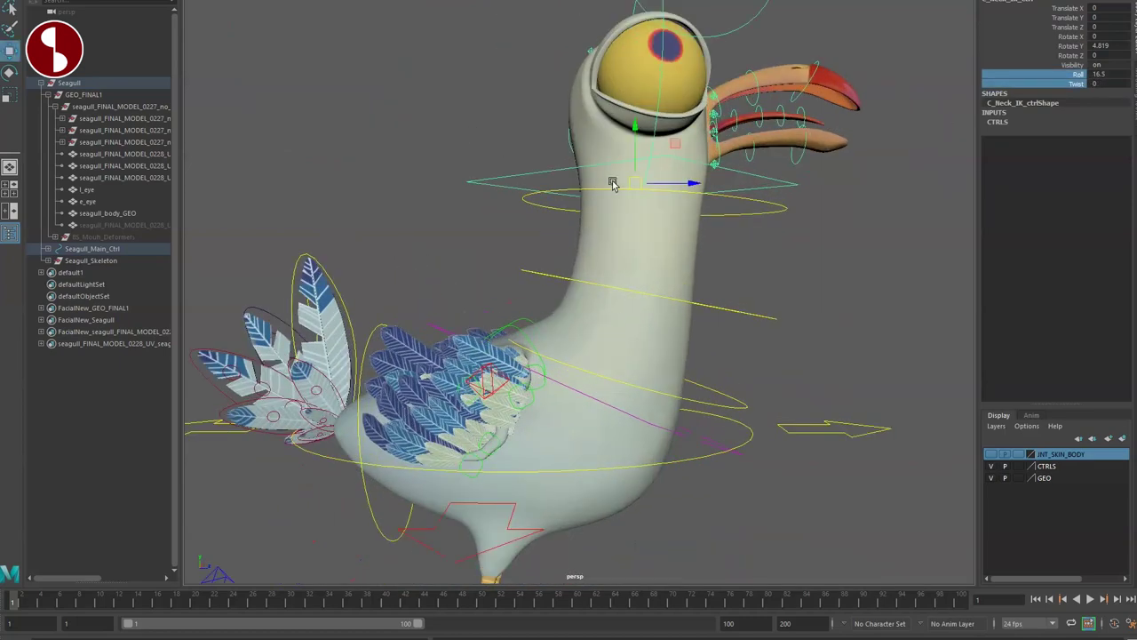
Try lowering the neck IK control to -6.132 on Translate Y to compress the neck, and undo the neck changes
left_click_drag(628, 168, 630, 236)
left_click_drag(630, 335, 593, 302, "alt")
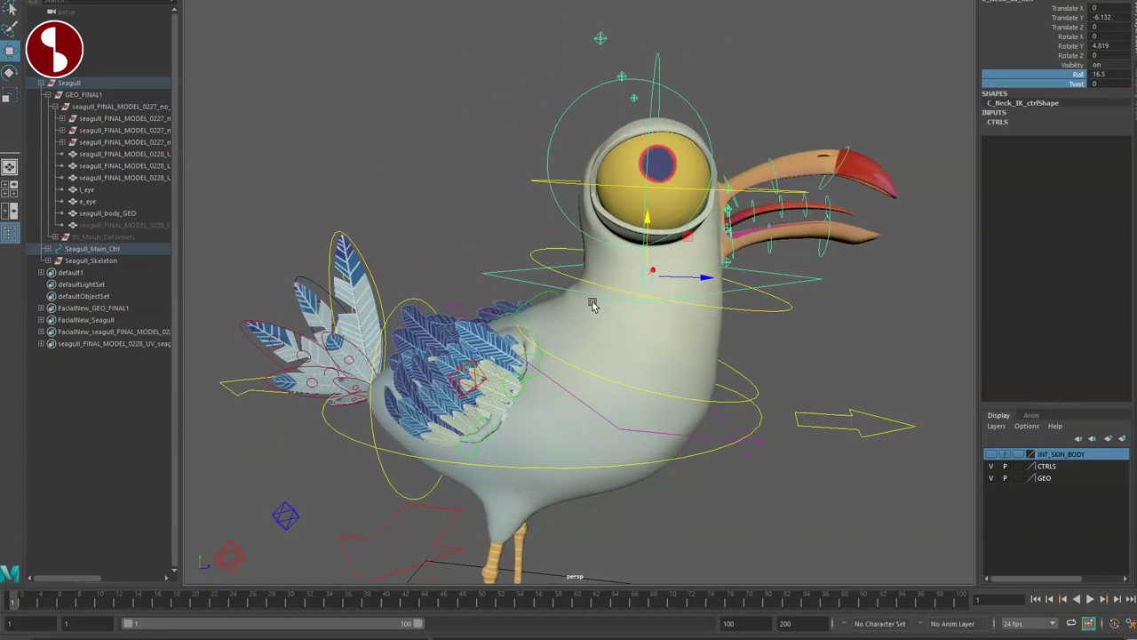
scroll(594, 302, "up", 3)
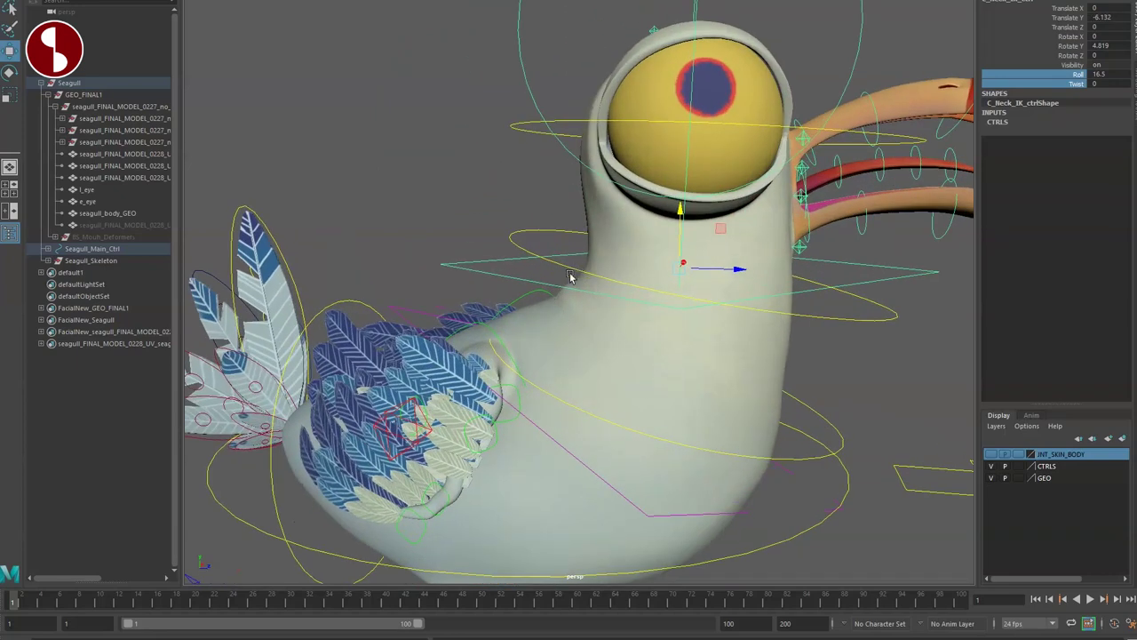
mouse_move(557, 343)
left_mouse_down("alt")
mouse_move(610, 343)
mouse_move(553, 340)
left_mouse_up("alt")
key("ctrl+z")
key("ctrl+z")
key("ctrl+z")
right_click_drag(589, 335, 454, 250, "alt")
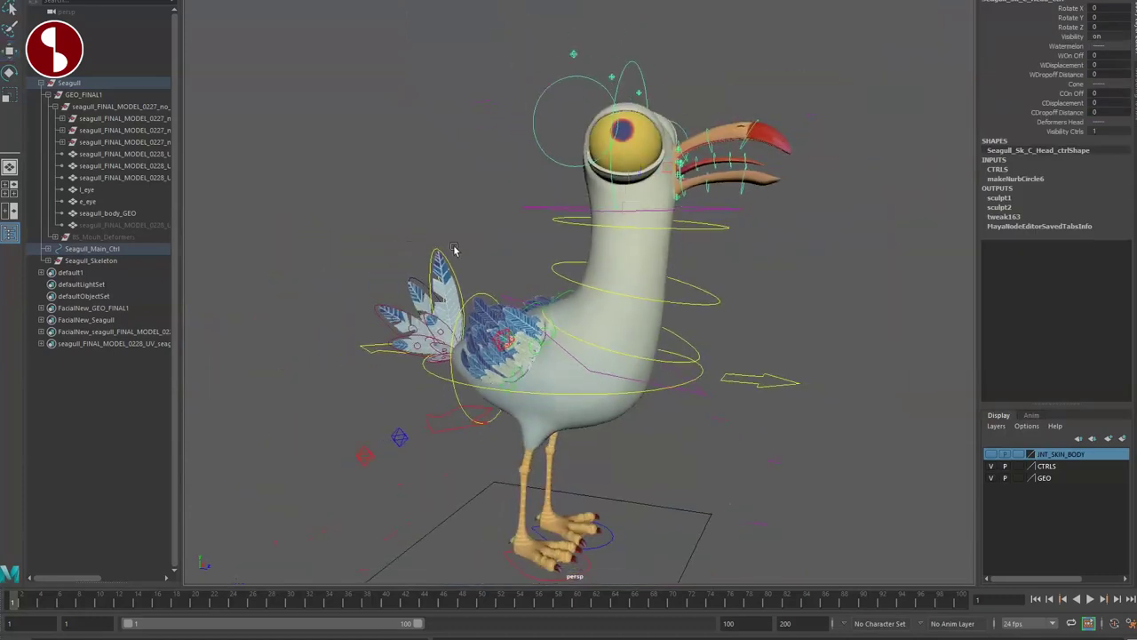
Clear the selection and examine the tail feathers and their control curves up close
left_click_drag(455, 250, 621, 419, "alt")
left_click(620, 382)
key("f")
middle_click_drag(621, 419, 623, 359, "alt")
left_click(285, 180)
left_click_drag(286, 176, 412, 304, "alt")
right_click_drag(413, 304, 495, 364, "alt")
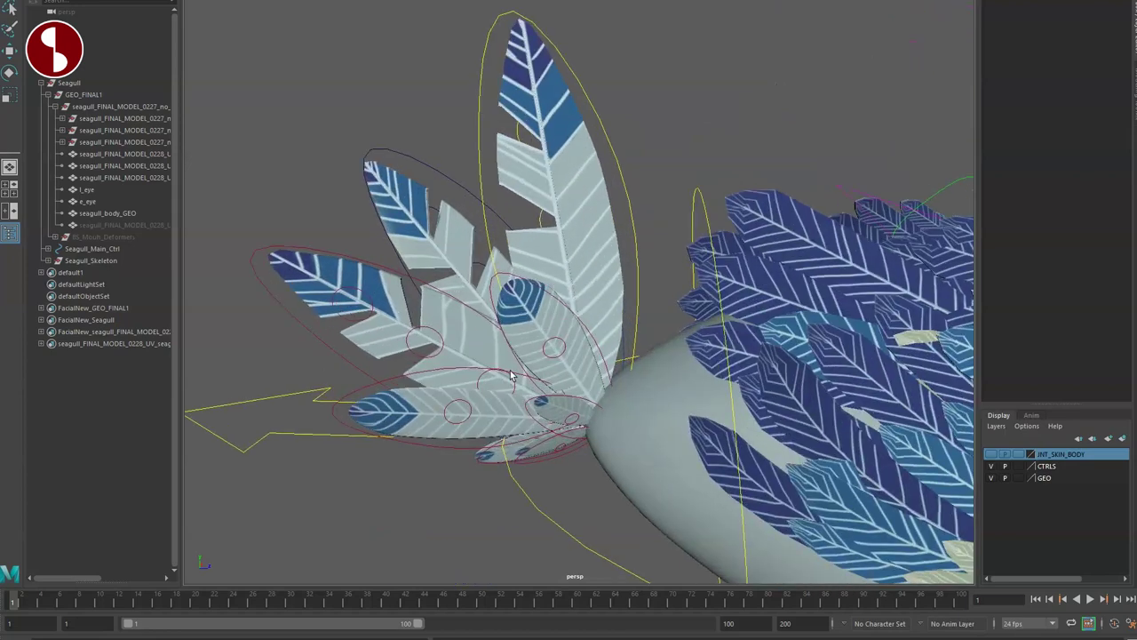
Try rotating the first control of the tall centre tail feather and undo the rotation
left_click_drag(495, 363, 640, 335, "alt")
right_click_drag(640, 335, 577, 245, "alt")
left_click(585, 172)
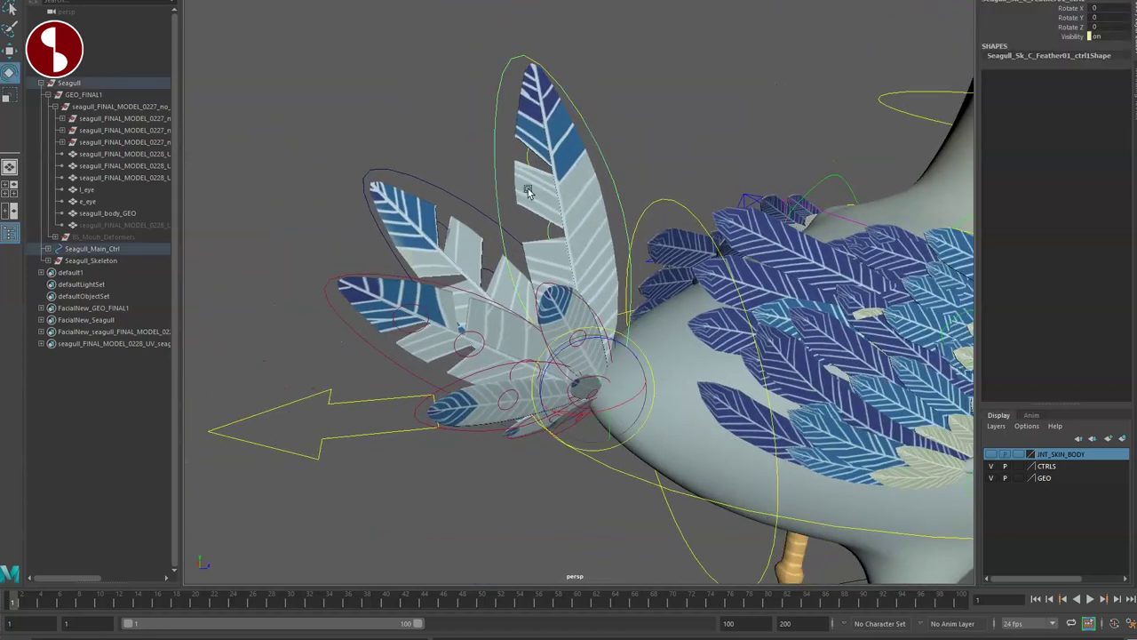
left_click_drag(584, 379, 764, 313)
key("ctrl+z")
right_click_drag(764, 313, 658, 196, "alt")
key("q")
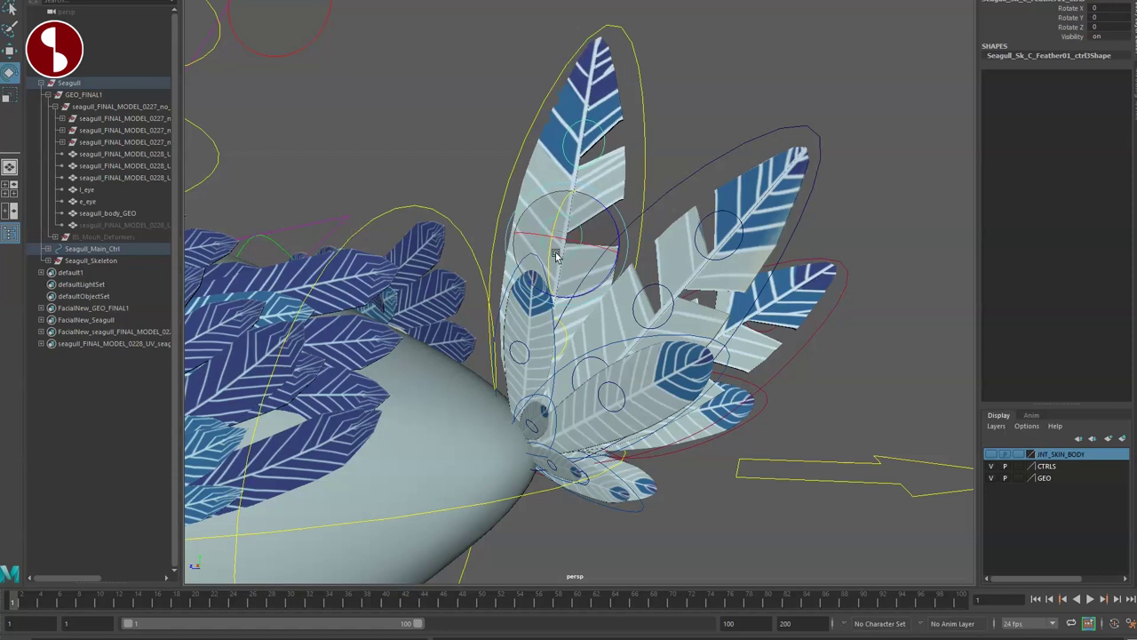
Select the right small tail feather's control among the overlapping feathers in wireframe display, and restore the textured display
left_click_drag(592, 382, 633, 352, "alt")
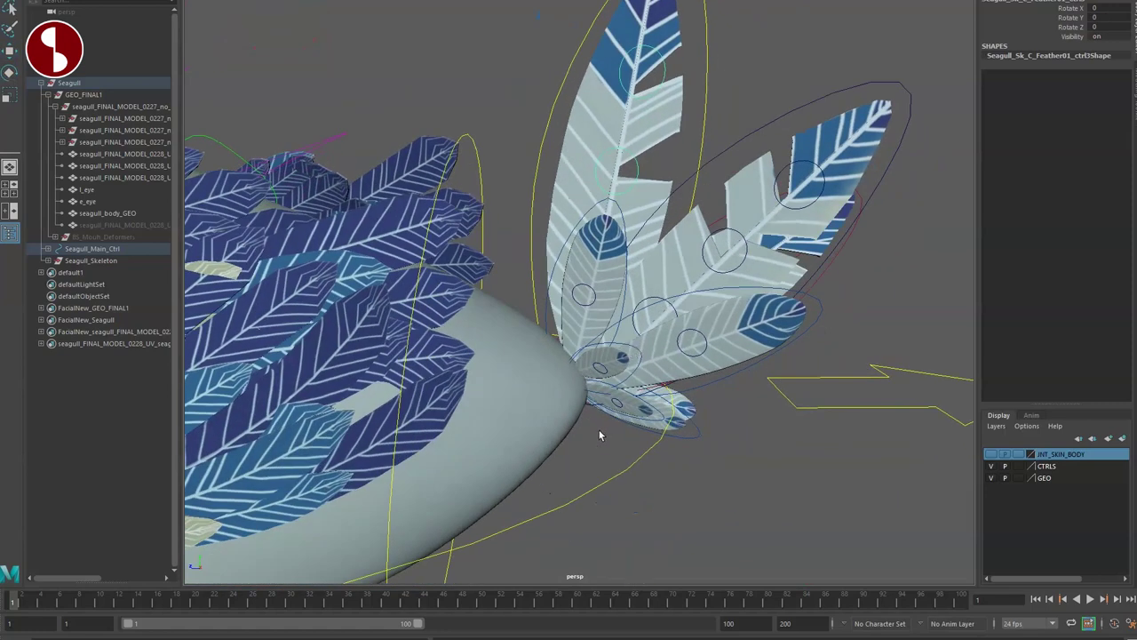
mouse_move(603, 391)
left_mouse_down("alt")
mouse_move(662, 485)
mouse_move(626, 473)
mouse_move(645, 457)
mouse_move(657, 464)
mouse_move(655, 444)
mouse_move(627, 454)
mouse_move(661, 449)
mouse_move(736, 386)
left_mouse_up("alt")
key("4")
left_click(647, 445)
left_click(720, 382)
key("6")
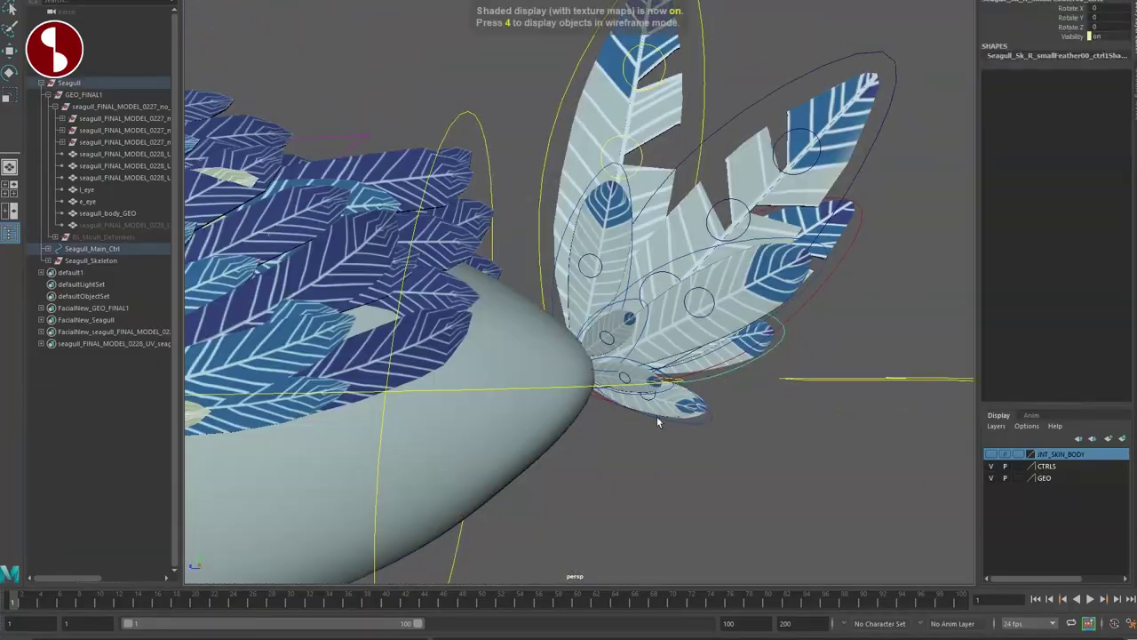
Try opening the left wing by setting the left fold control's Fold to 0, and fold it again with 10
mouse_move(656, 417)
left_mouse_down("alt")
mouse_move(550, 347)
mouse_move(546, 382)
mouse_move(559, 358)
mouse_move(573, 369)
mouse_move(595, 353)
left_mouse_up("alt")
right_click_drag(595, 353, 564, 355, "alt")
left_click_drag(563, 355, 728, 355, "alt")
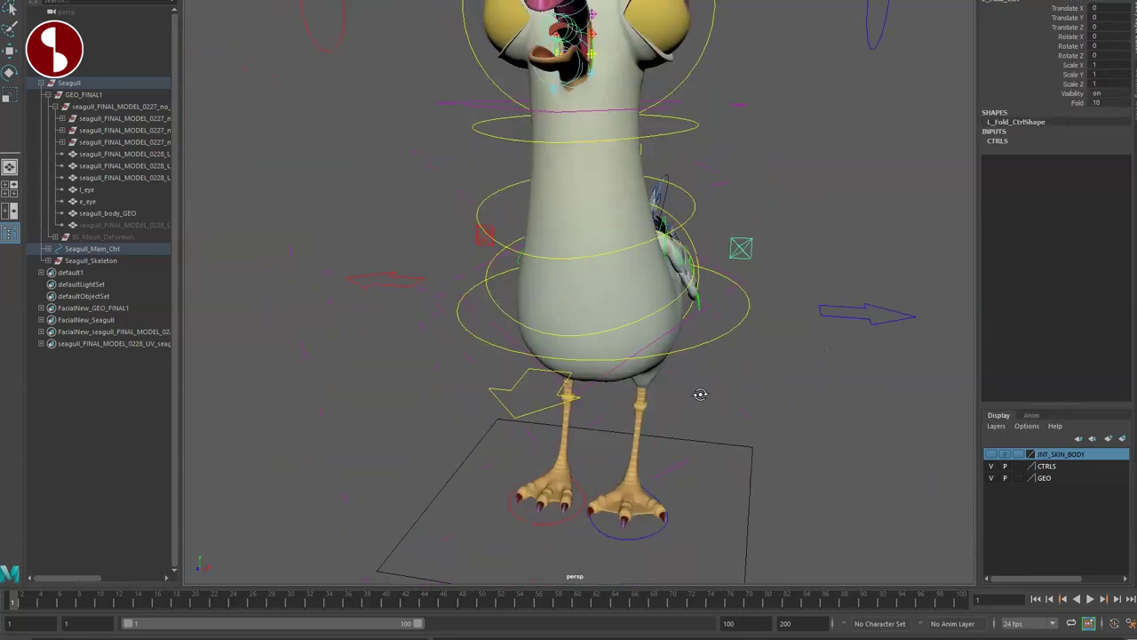
left_click_drag(700, 393, 632, 443, "alt")
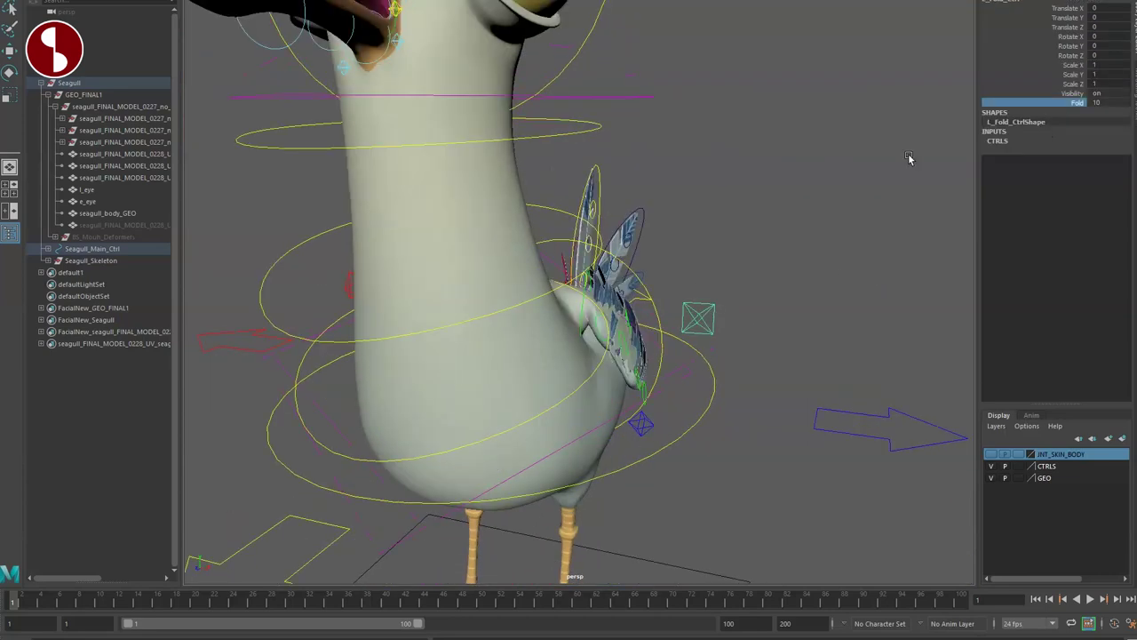
middle_click_drag(857, 171, 711, 176)
left_click_drag(654, 380, 668, 338, "alt")
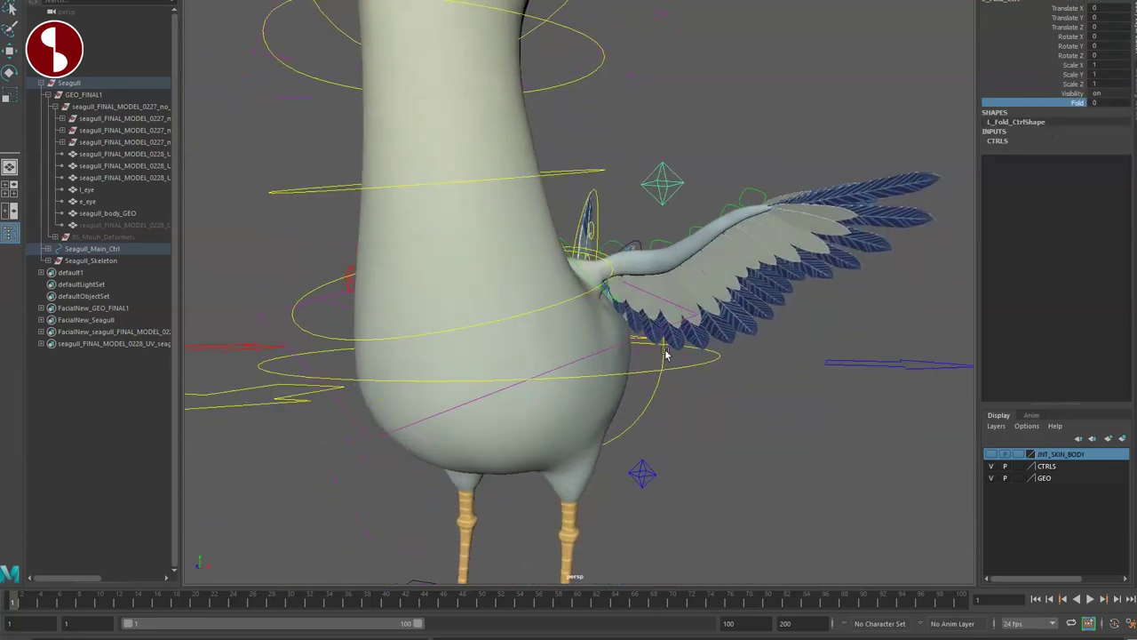
middle_click_drag(773, 125, 856, 150)
Try the left elbow control on the folded wing and undo the change
left_click_drag(818, 212, 770, 221, "alt")
left_click_drag(747, 266, 680, 294, "alt")
scroll(656, 409, "up", 5)
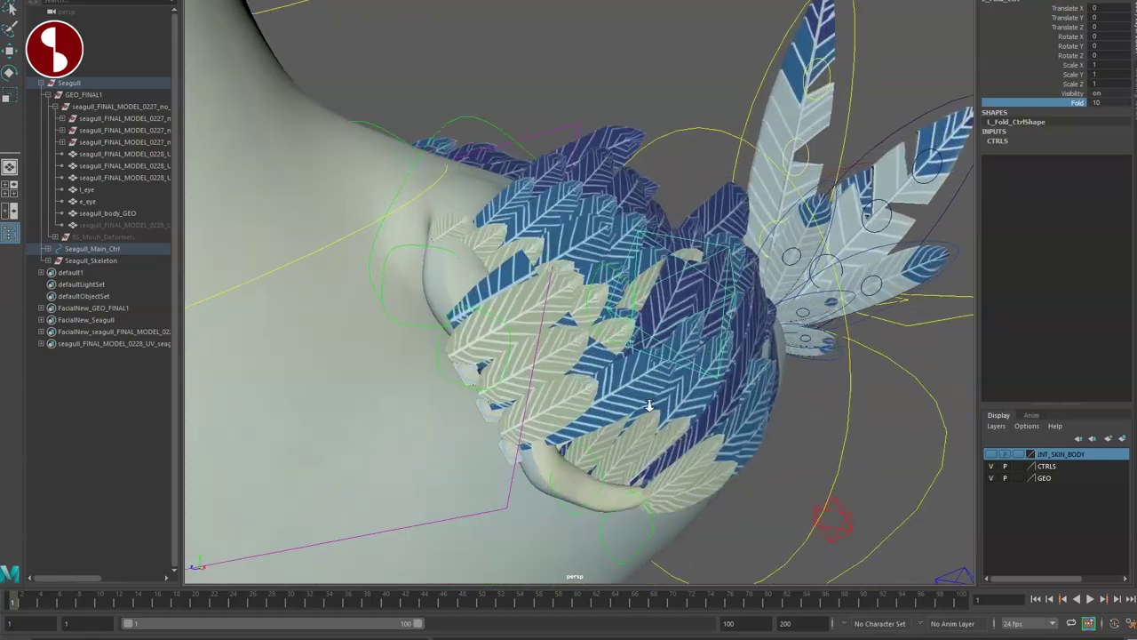
left_click_drag(539, 377, 568, 295, "alt")
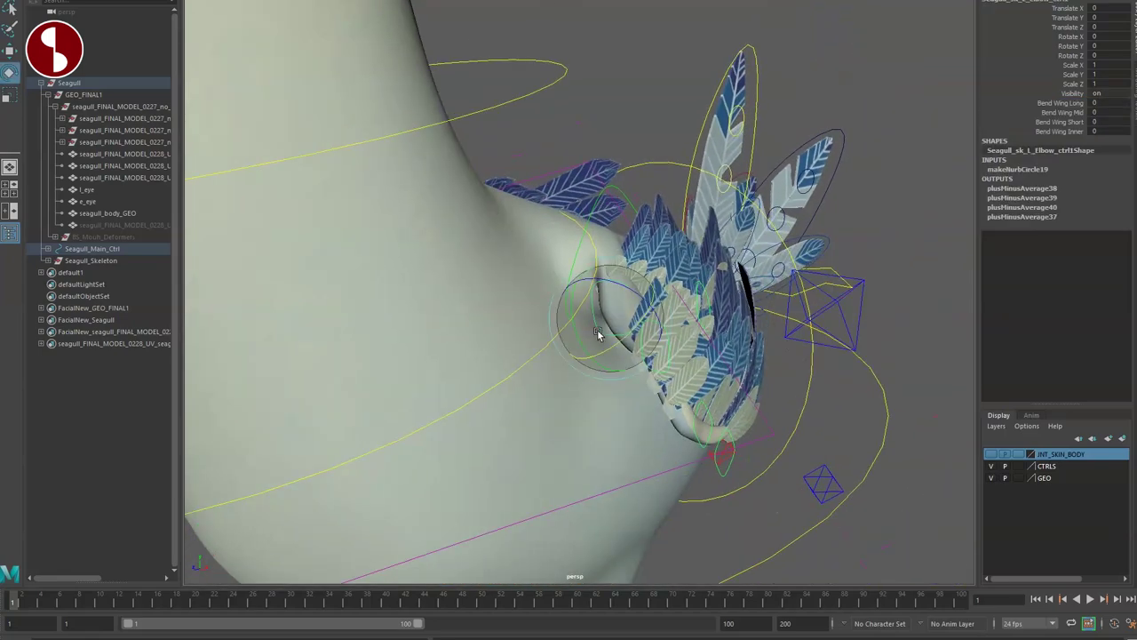
key("ctrl+z")
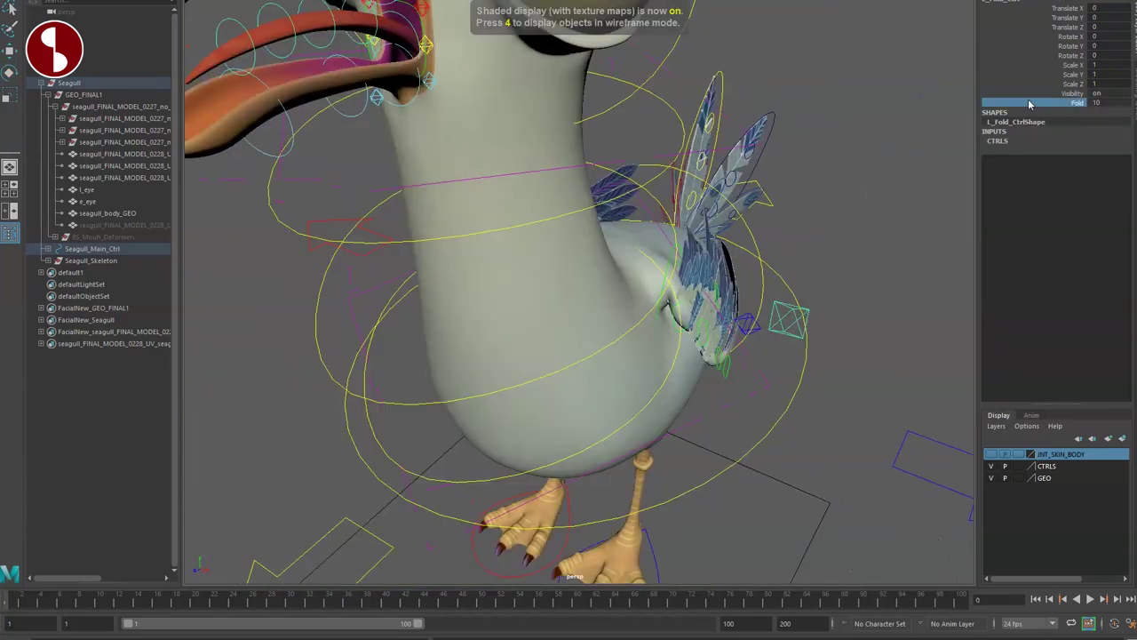
Unfold the left wing by setting the left fold control's Fold to 0
middle_click_drag(760, 151, 490, 105)
left_click_drag(548, 251, 484, 373, "alt")
middle_click_drag(484, 373, 551, 391, "alt")
right_click_drag(551, 391, 612, 424, "alt")
middle_click_drag(612, 424, 551, 382, "alt")
left_click(482, 102)
left_click_drag(483, 102, 494, 87, "alt")
Try rotating the individual controls along the opened left wing and undo the rotations
left_click(498, 160)
key("e")
left_click_drag(494, 158, 640, 234)
left_click(512, 177)
left_click(516, 167)
key("ctrl+z")
key("ctrl+z")
key("ctrl+z")
key("ctrl+z")
left_click(635, 231)
key("e")
key("ctrl+z")
Rotate the left elbow control to -11.645, -13.329 and 17.237, and set Bend Wing Long to 0.7 and Bend Wing Inner to 8
left_click(702, 225)
middle_click_drag(770, 105, 711, 155)
left_click_drag(678, 221, 702, 209)
left_click(1028, 106)
middle_click_drag(782, 111, 878, 144)
key("ctrl+z")
left_click(1062, 111)
middle_click_drag(1062, 112, 909, 145)
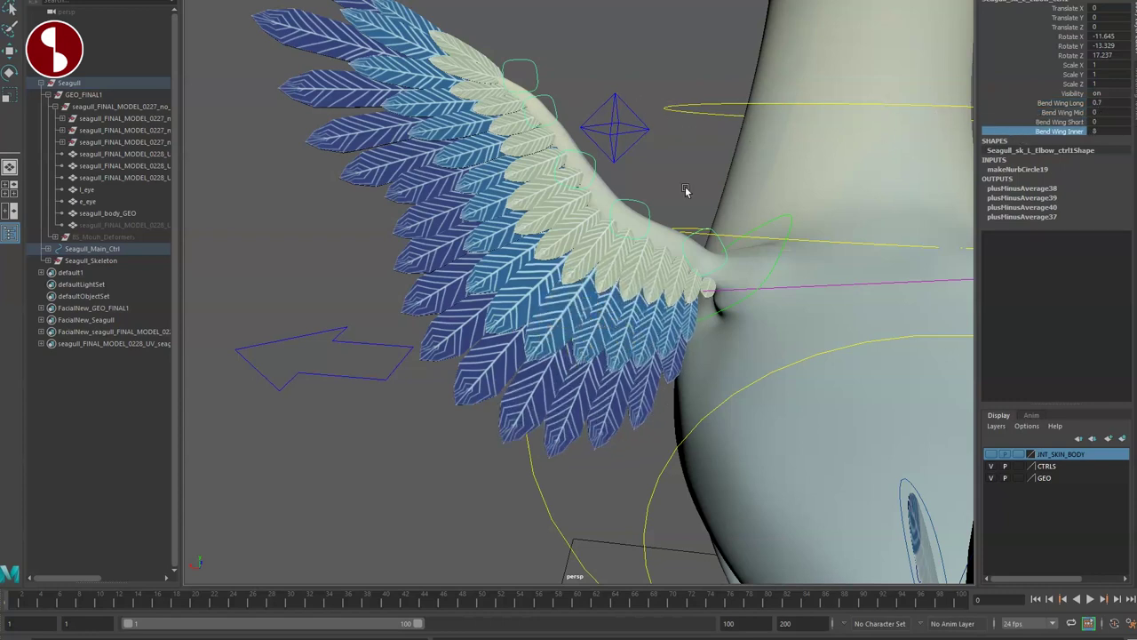
Reset the left elbow control's Bend Wing Inner to 0 and check the wing from several angles
left_click_drag(617, 208, 831, 213, "alt")
middle_click_drag(831, 214, 699, 213)
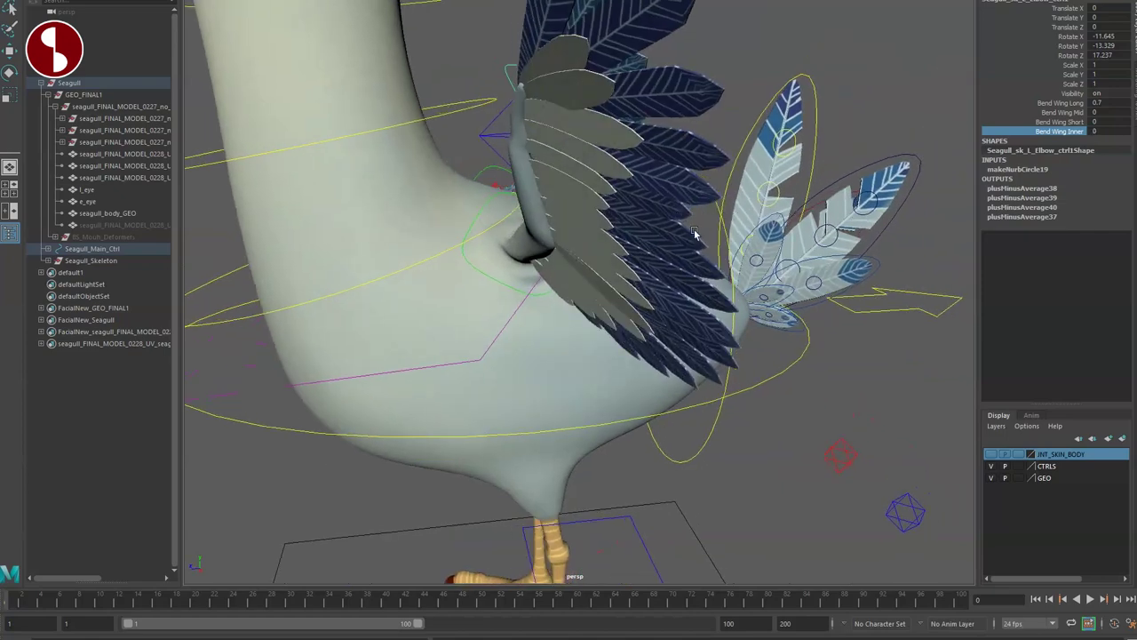
left_click_drag(595, 240, 631, 258, "alt")
left_click_drag(578, 302, 425, 296, "alt")
Try moving another left wing control, undo the move, and test rotating the control instead
left_click(607, 240)
key("w")
left_click_drag(606, 240, 551, 246, "alt")
key("ctrl+z")
key("e")
left_click_drag(616, 265, 731, 253)
key("q")
left_click(636, 137)
Unfold the right wing with the Fold channel of the right fold control
left_click_drag(638, 142, 770, 286, "alt")
right_click_drag(770, 286, 566, 266, "alt")
middle_click_drag(511, 269, 603, 206, "alt")
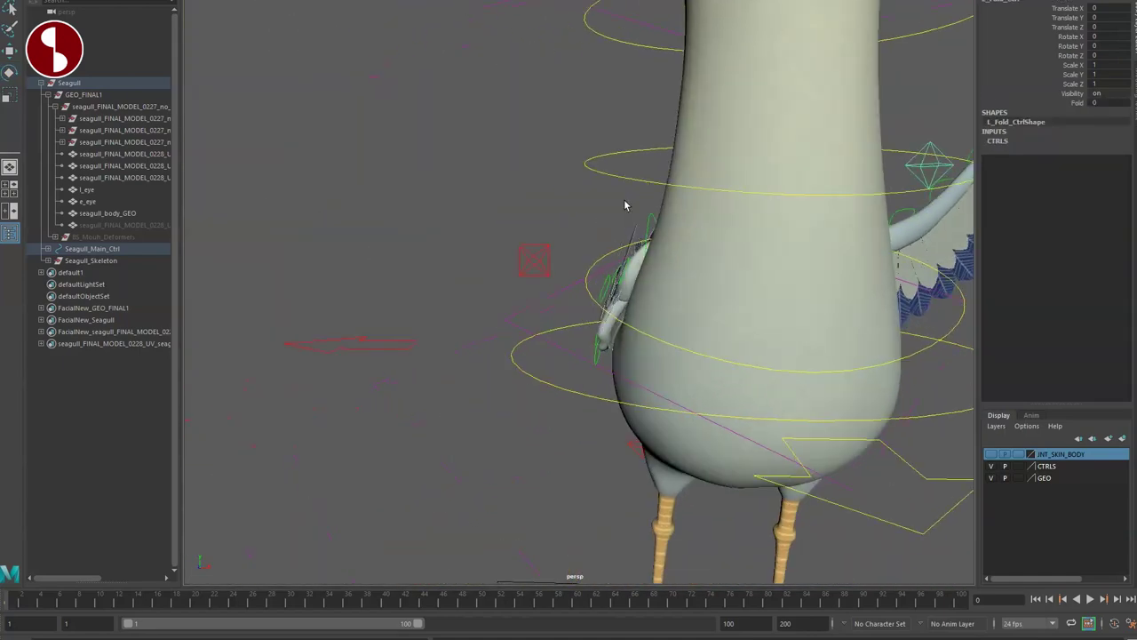
left_click_drag(603, 206, 599, 301, "alt")
left_click(521, 252)
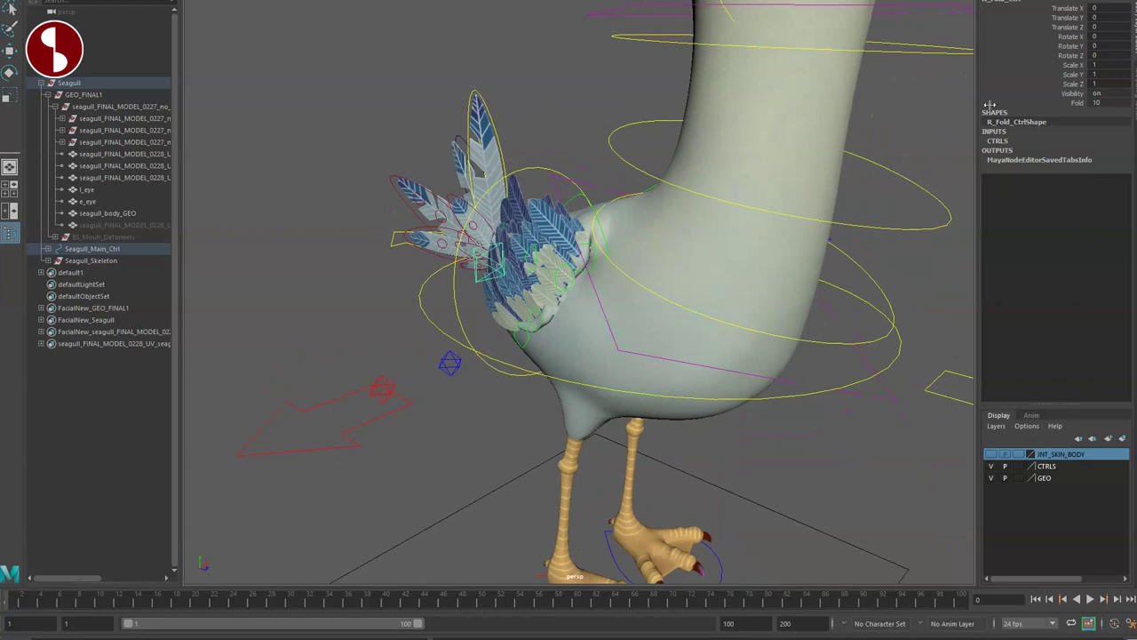
middle_click_drag(811, 127, 682, 345)
right_click_drag(681, 344, 610, 307, "alt")
Try tilting the main tail control to -2.089, -13.461 and 6.906
left_click_drag(611, 308, 790, 300, "alt")
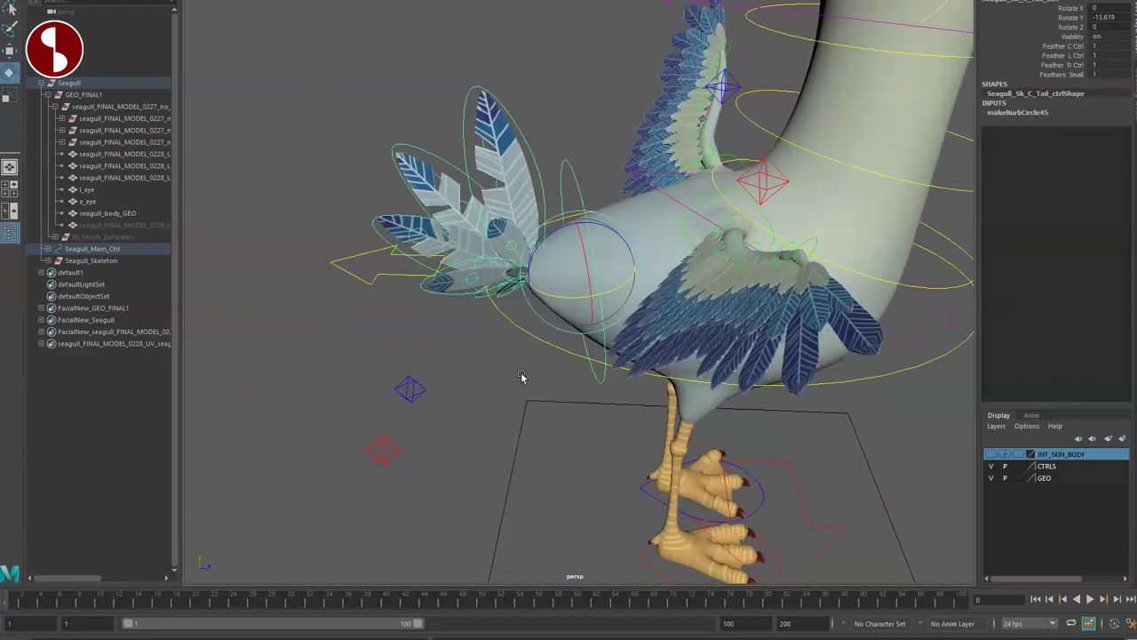
left_click_drag(521, 377, 524, 366, "alt")
left_click_drag(556, 234, 540, 303)
left_click_drag(551, 250, 559, 232)
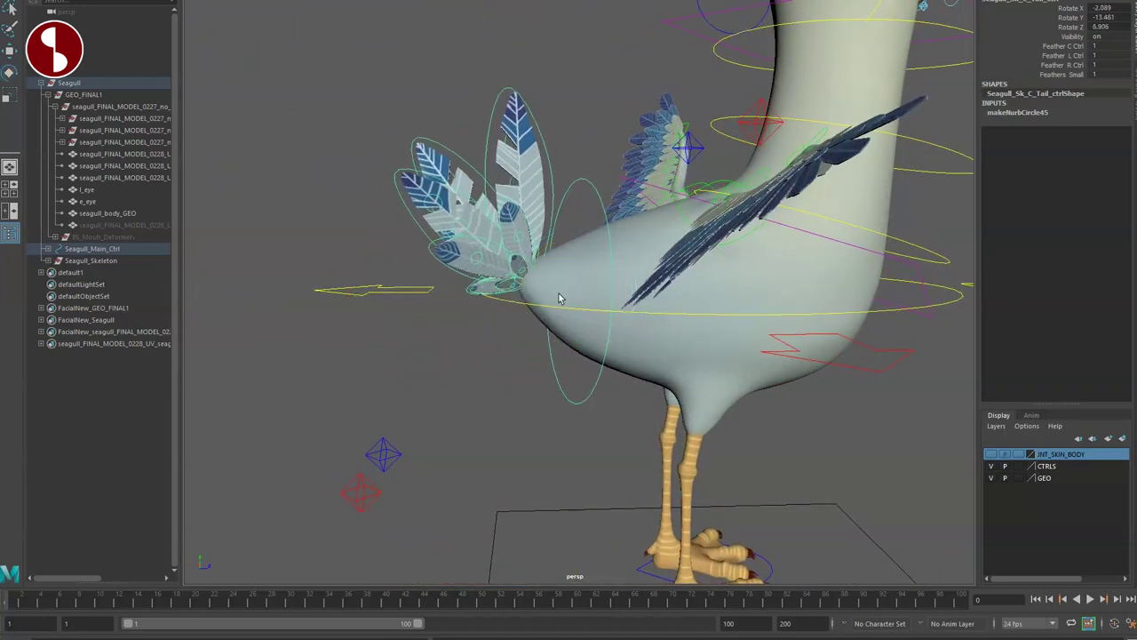
Try swinging the main tail control sideways to 3.908, -57.627 and 10.578, and undo the rotation
key("e")
left_click_drag(557, 297, 599, 294)
left_click_drag(599, 295, 564, 357, "alt")
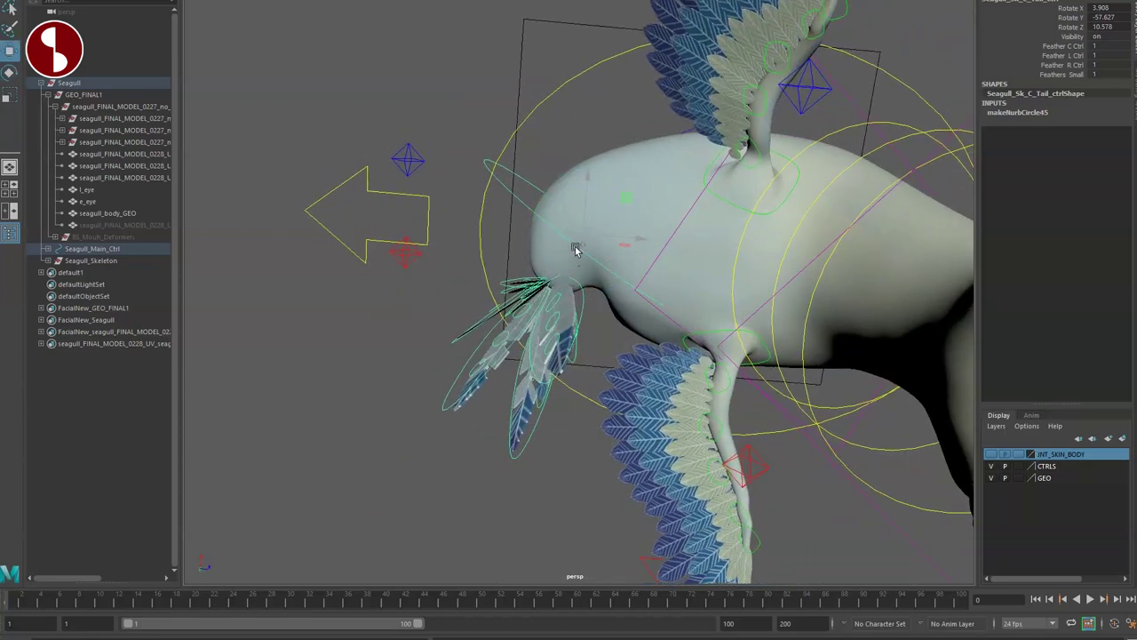
key("e")
left_click_drag(553, 183, 643, 219)
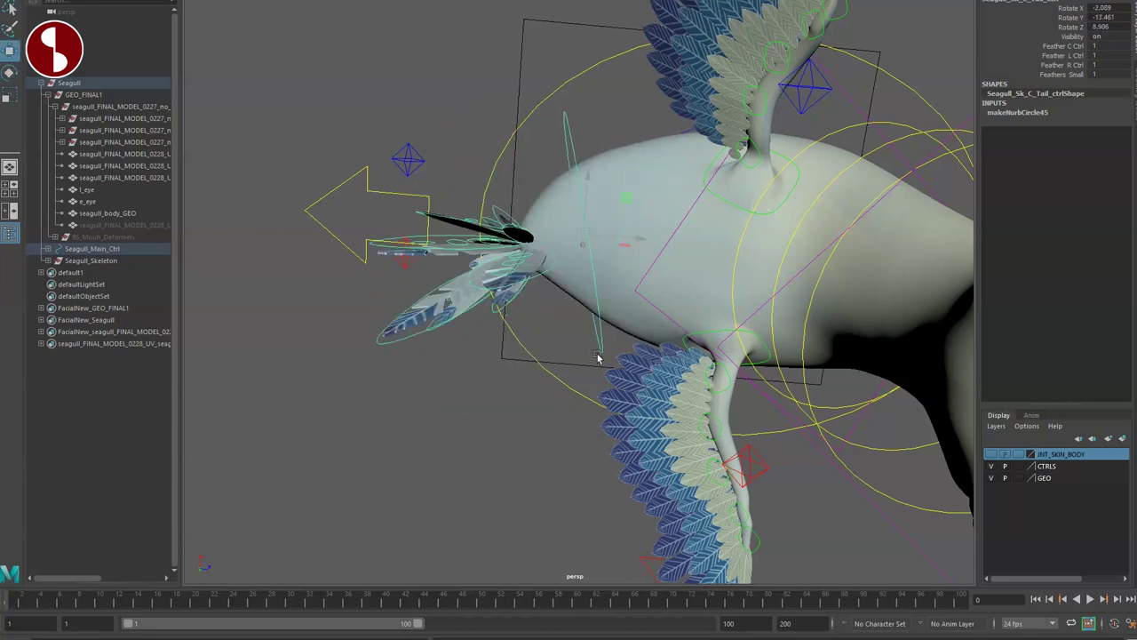
key("ctrl+z")
Hide the tail feather controls by setting Feather C, L and R Ctrl and Feathers Small to 0, and show them again
left_click_drag(598, 363, 627, 401, "alt")
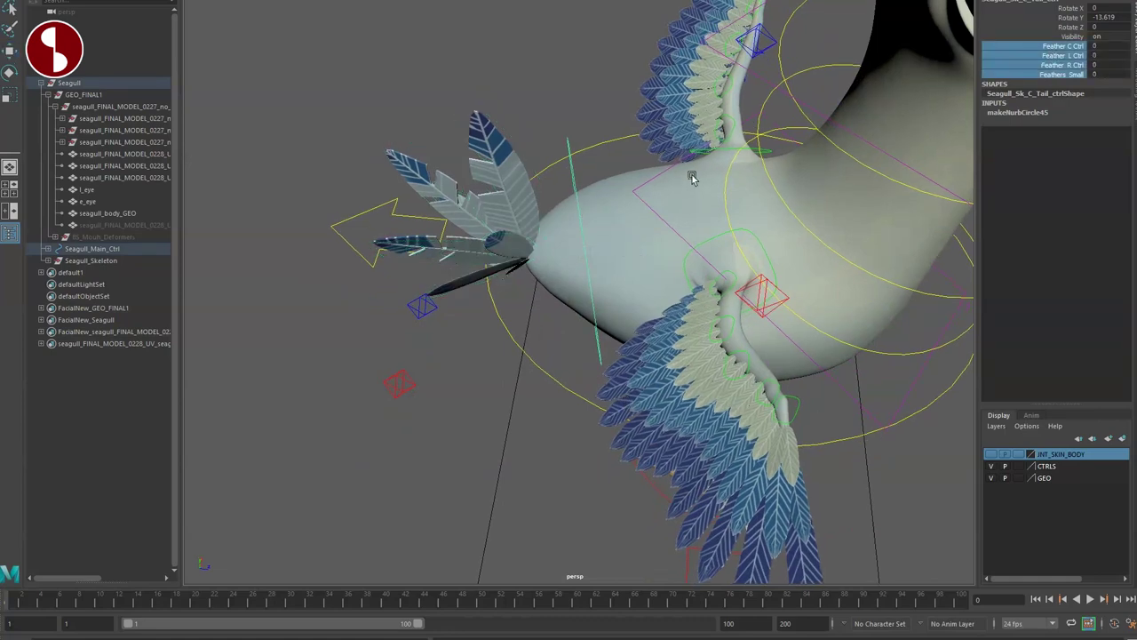
left_click_drag(694, 182, 636, 249, "alt")
middle_click_drag(720, 227, 847, 214)
left_click_drag(498, 262, 545, 320, "alt")
left_click(337, 253)
key("w")
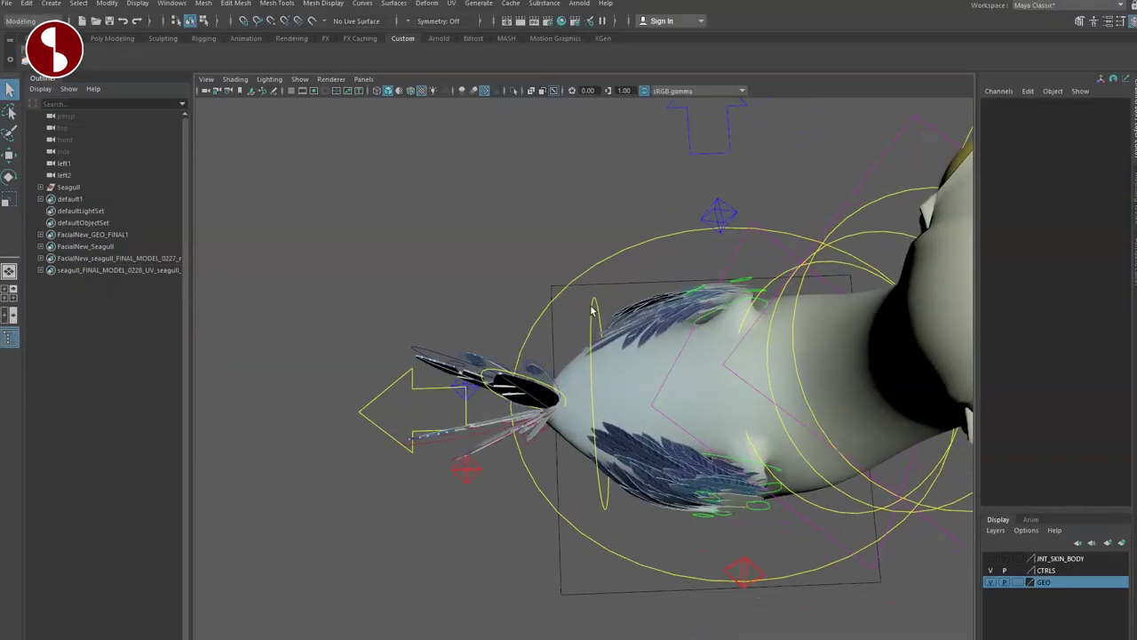
Make Translate X, Y and Z of the main tail control keyable with Channel Control
left_click(593, 326)
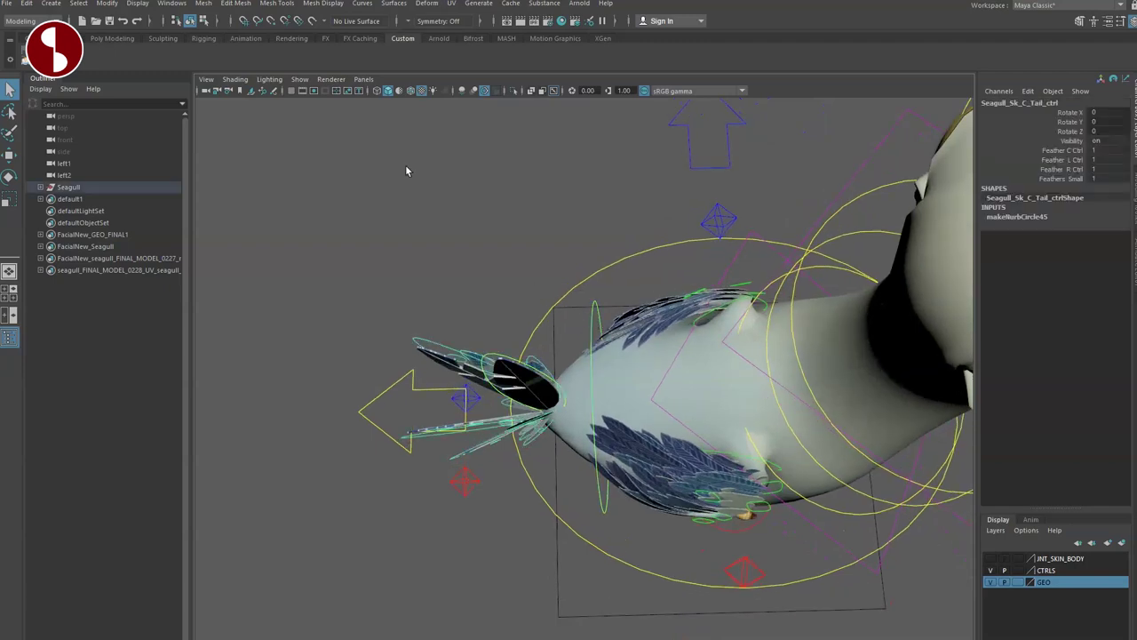
left_click(172, 2)
mouse_move(227, 46)
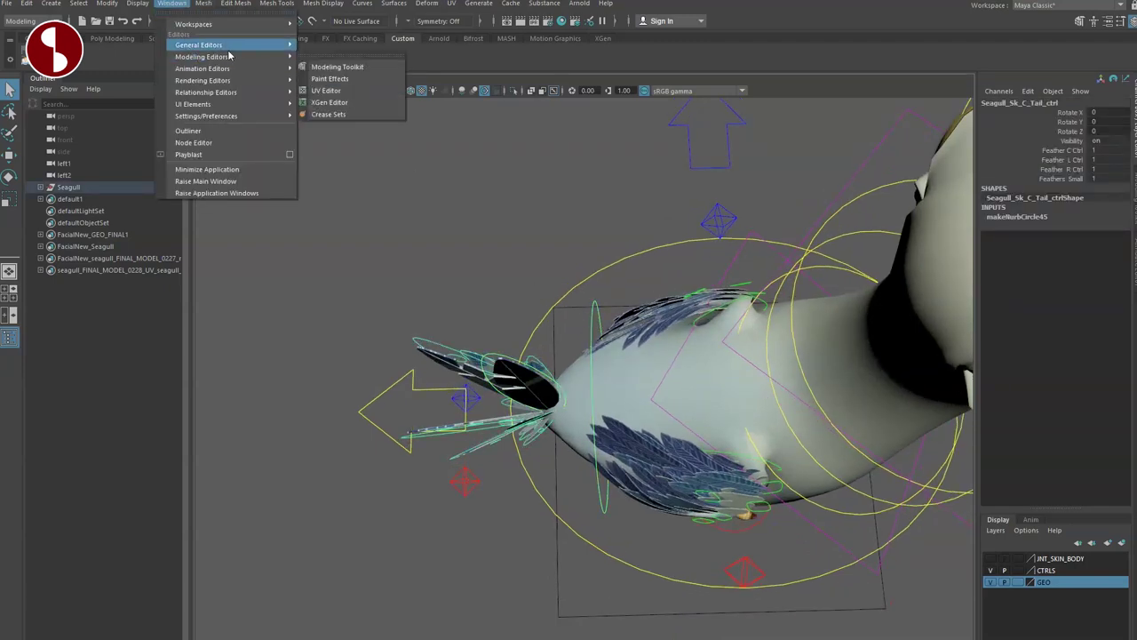
mouse_move(267, 46)
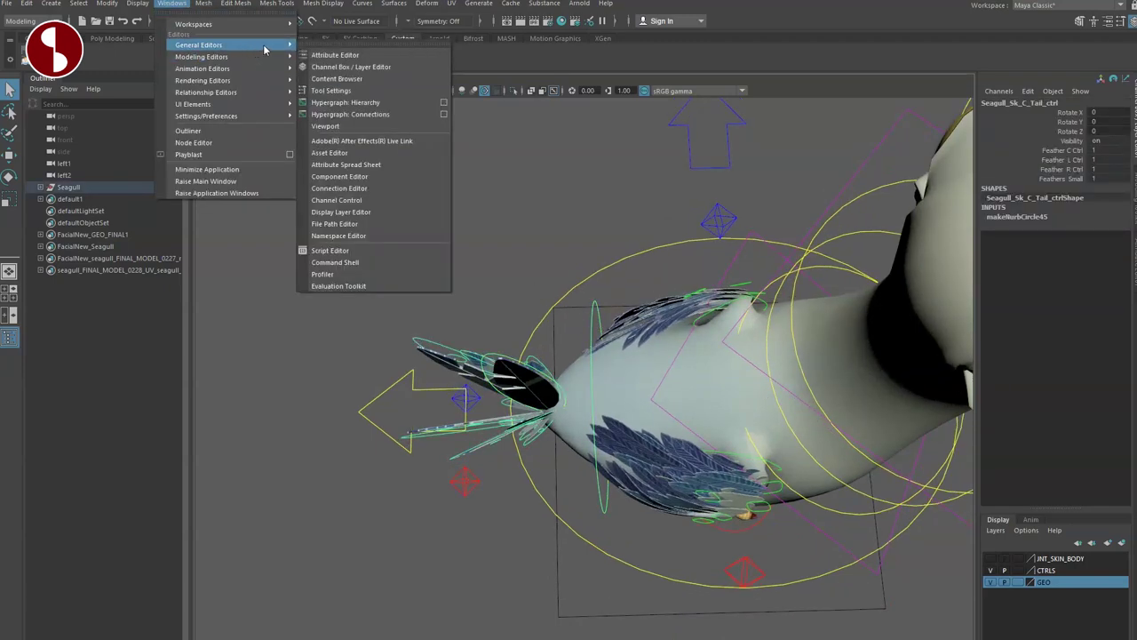
left_click(338, 204)
left_click_drag(439, 184, 231, 186)
left_click_drag(318, 254, 312, 362)
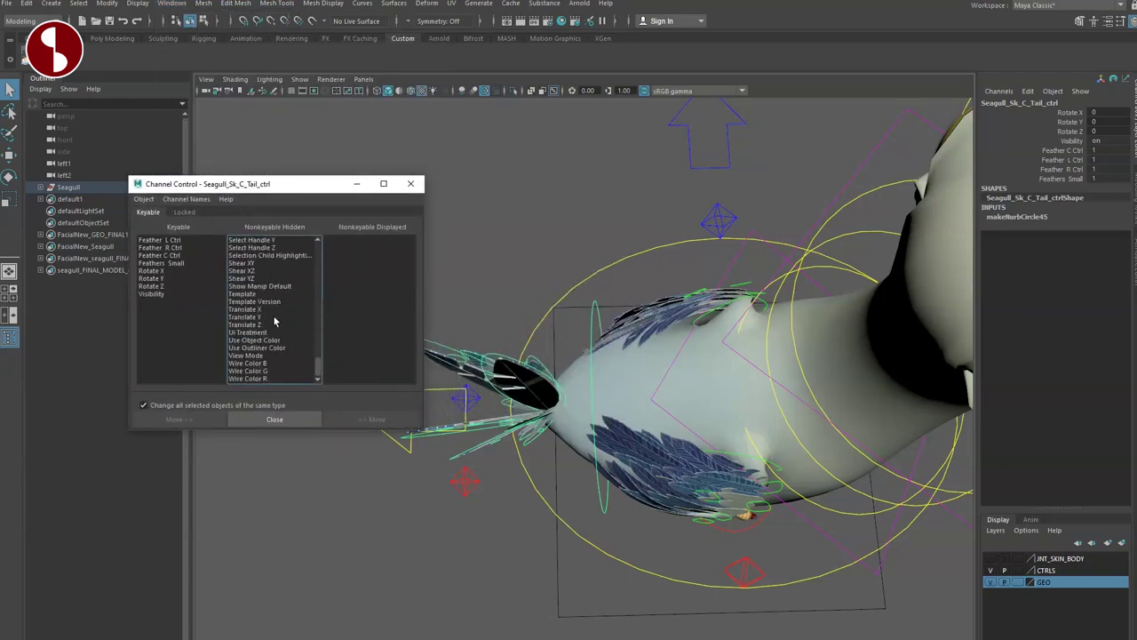
left_click_drag(268, 310, 272, 329)
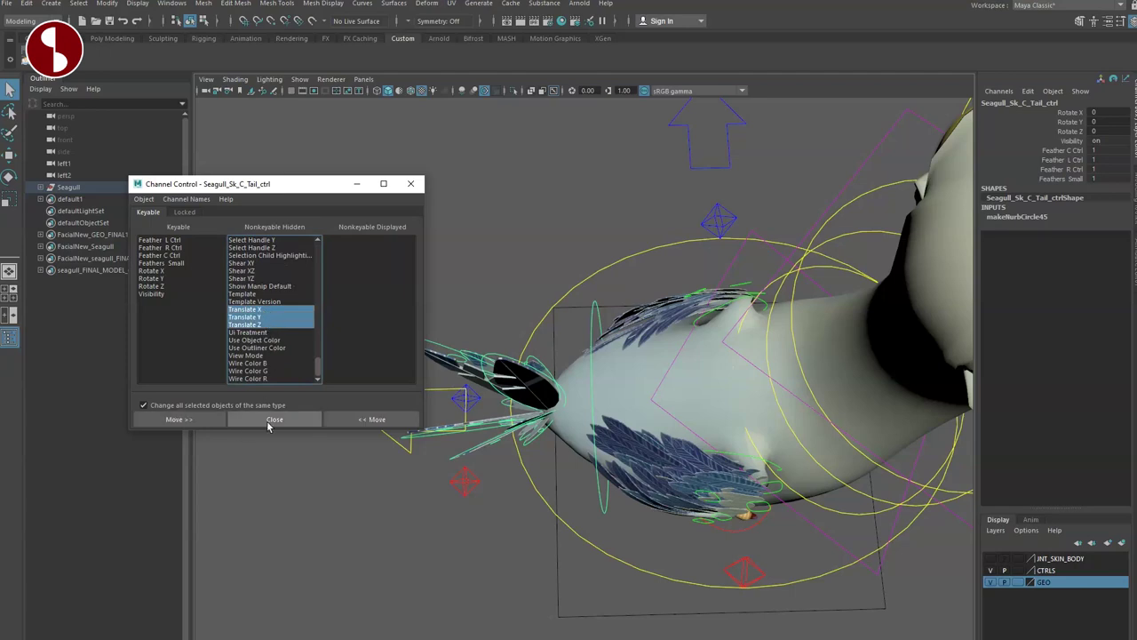
left_click(351, 422)
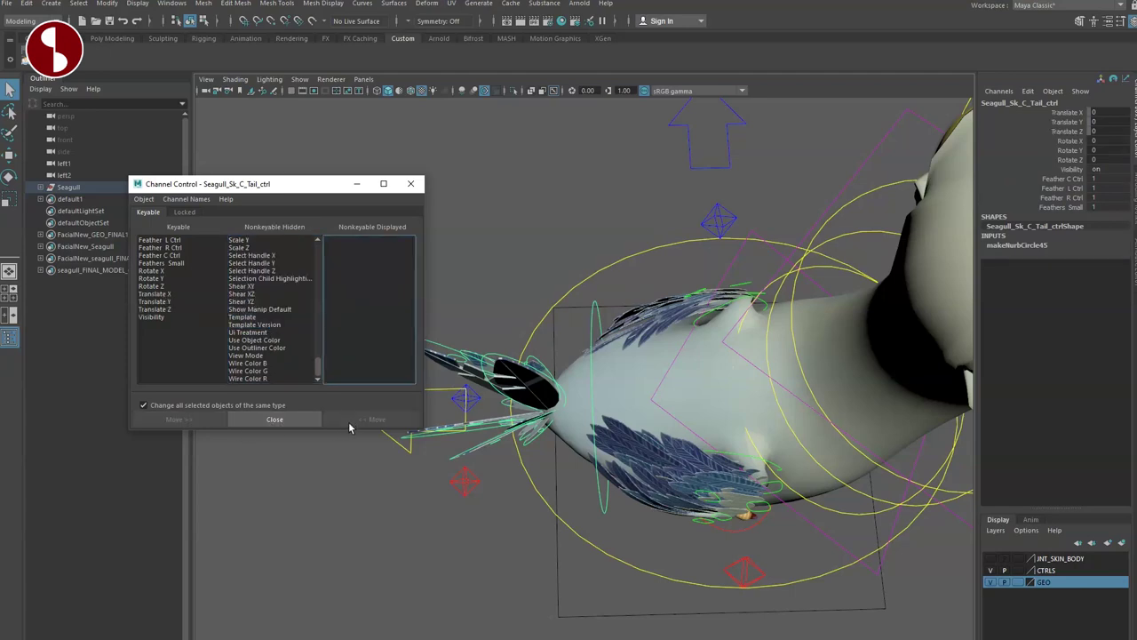
Unlock Translate X, Y and Z of the main tail control and close Channel Control
left_click(183, 212)
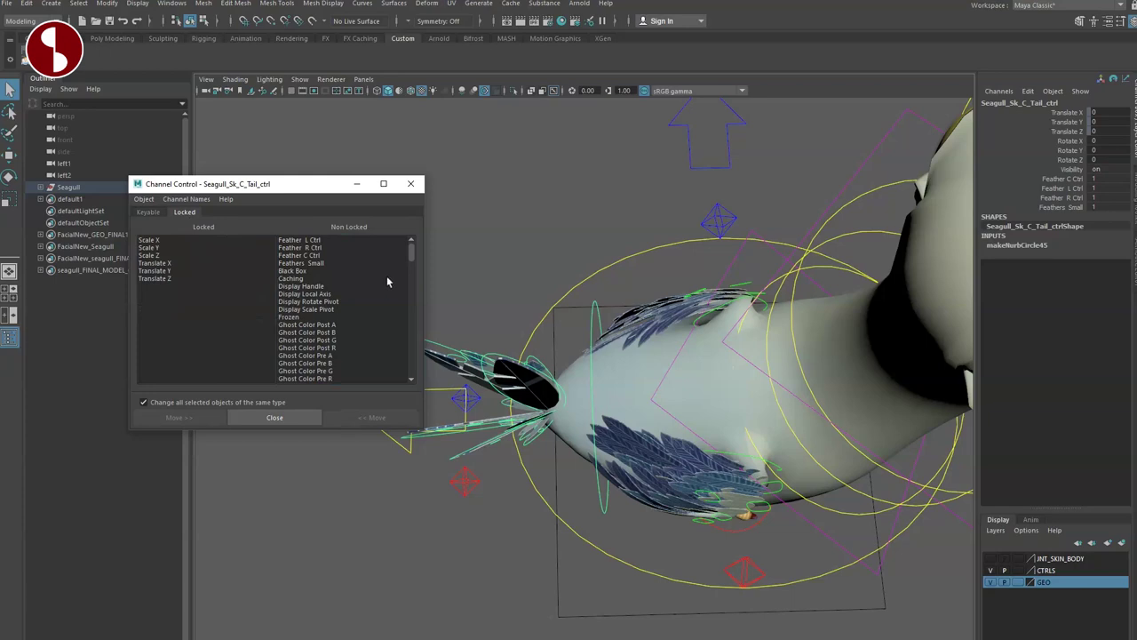
left_click_drag(181, 264, 182, 282)
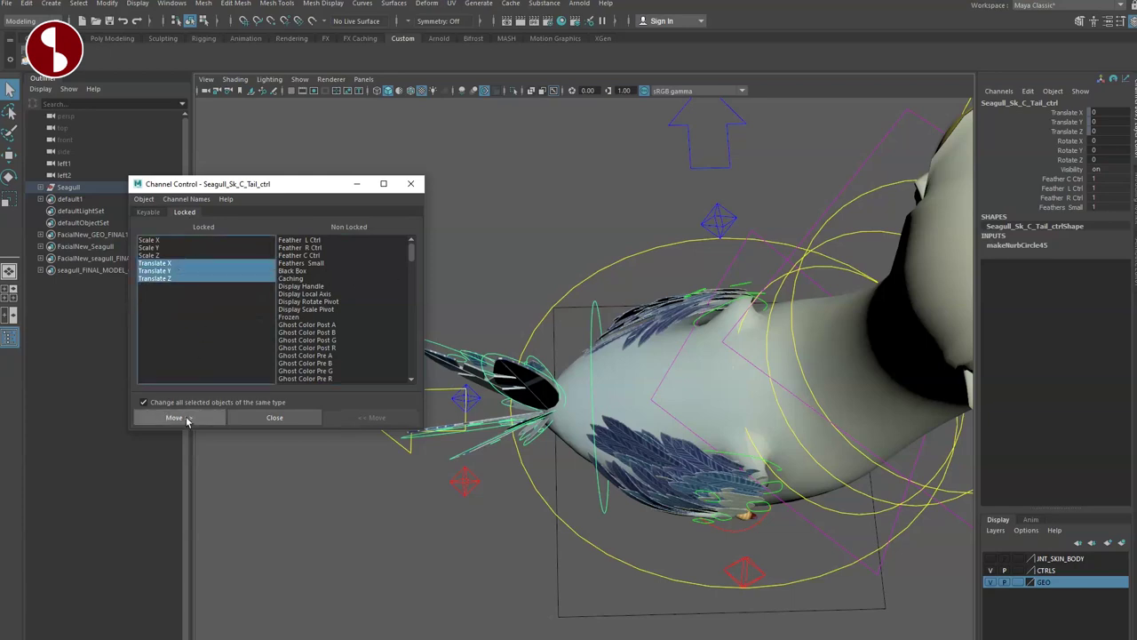
left_click(182, 418)
left_click(411, 183)
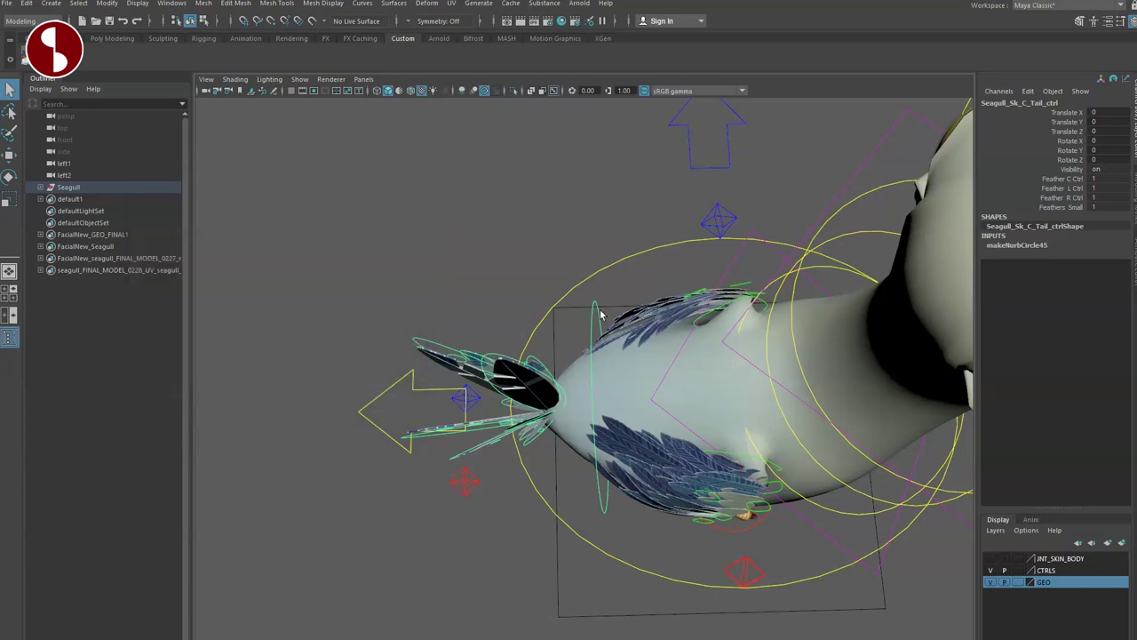
Try rotating and moving the main tail control with its unlocked translation, and undo the changes
left_click(600, 357)
left_click(589, 315)
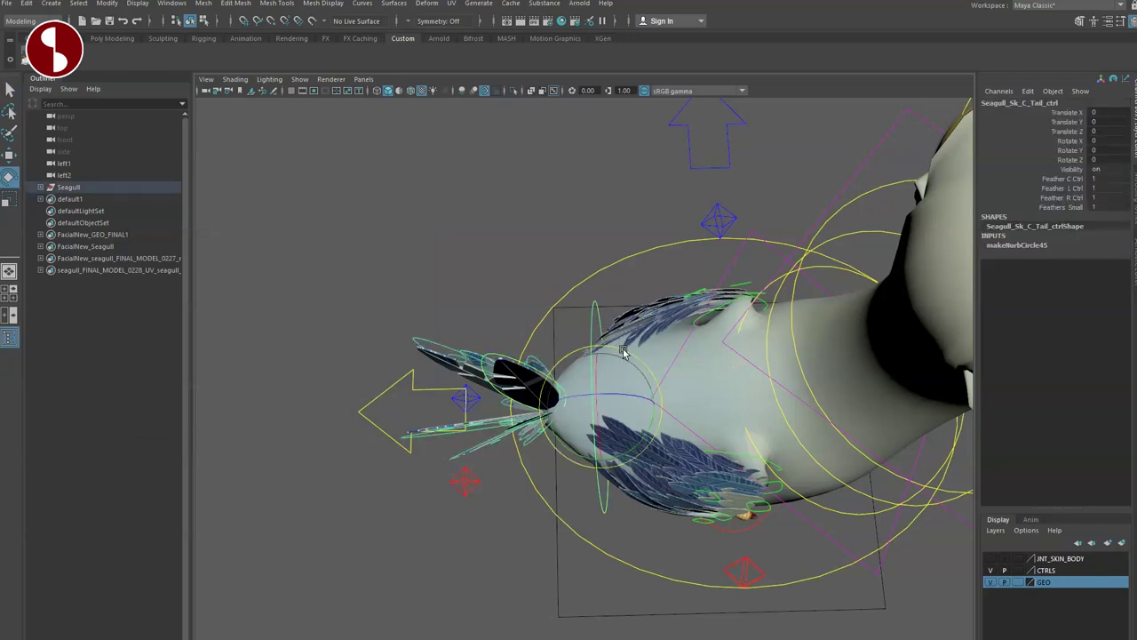
left_click_drag(646, 434, 631, 453)
key("w")
left_click_drag(600, 406, 667, 382)
key("ctrl+z")
key("ctrl+z")
key("ctrl+z")
key("ctrl+z")
key("ctrl+z")
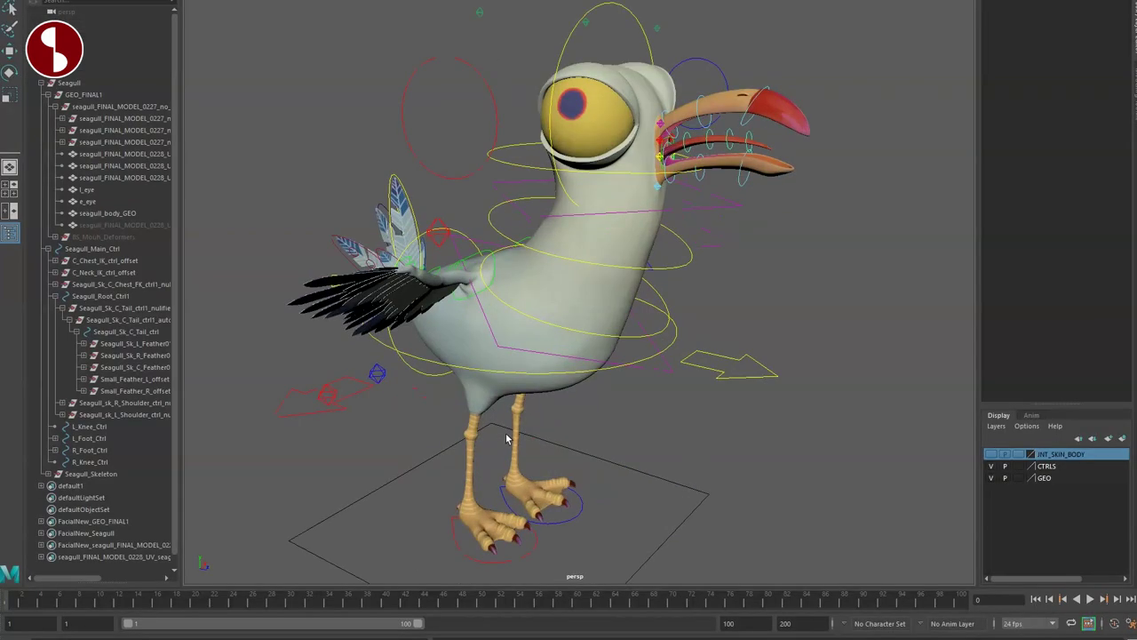
left_click_drag(577, 412, 526, 400, "alt")
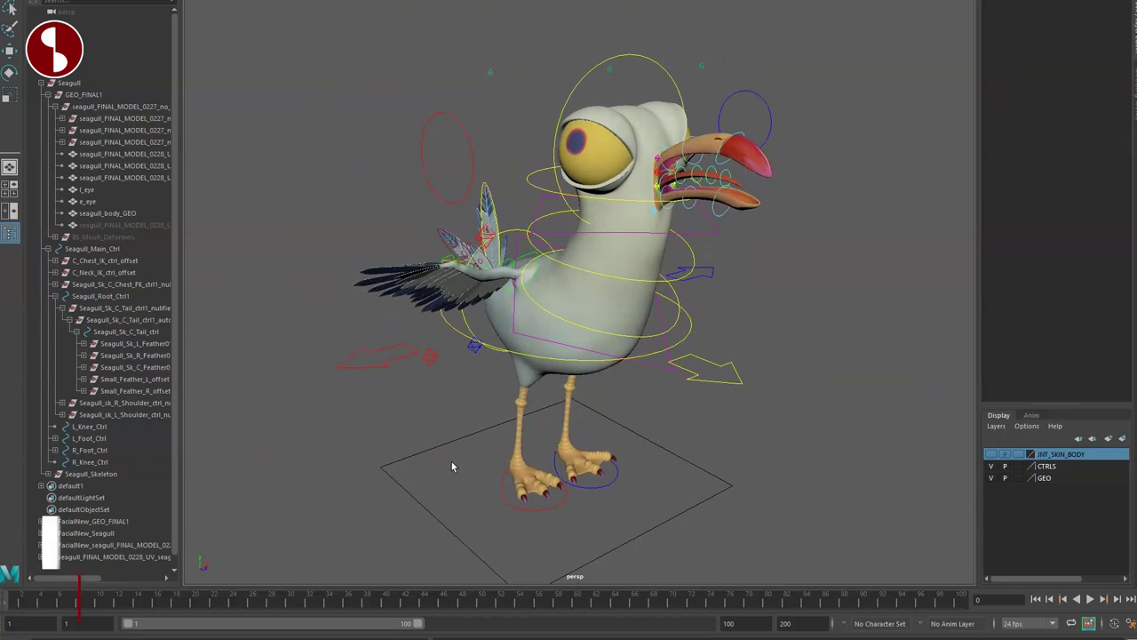